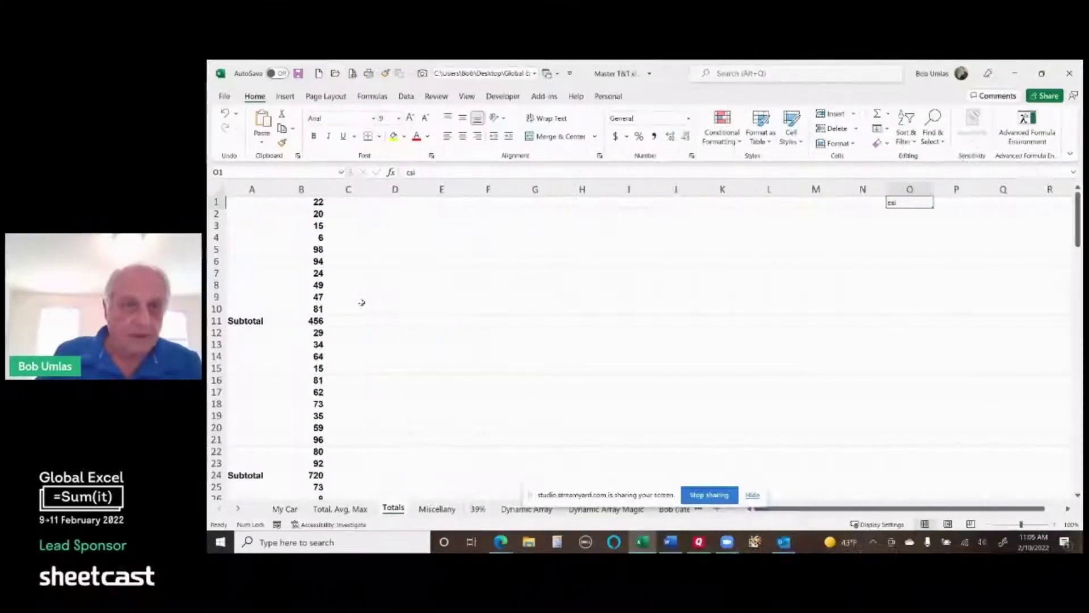
Step through column B to check the first and last subtotal formulas.
click(319, 205)
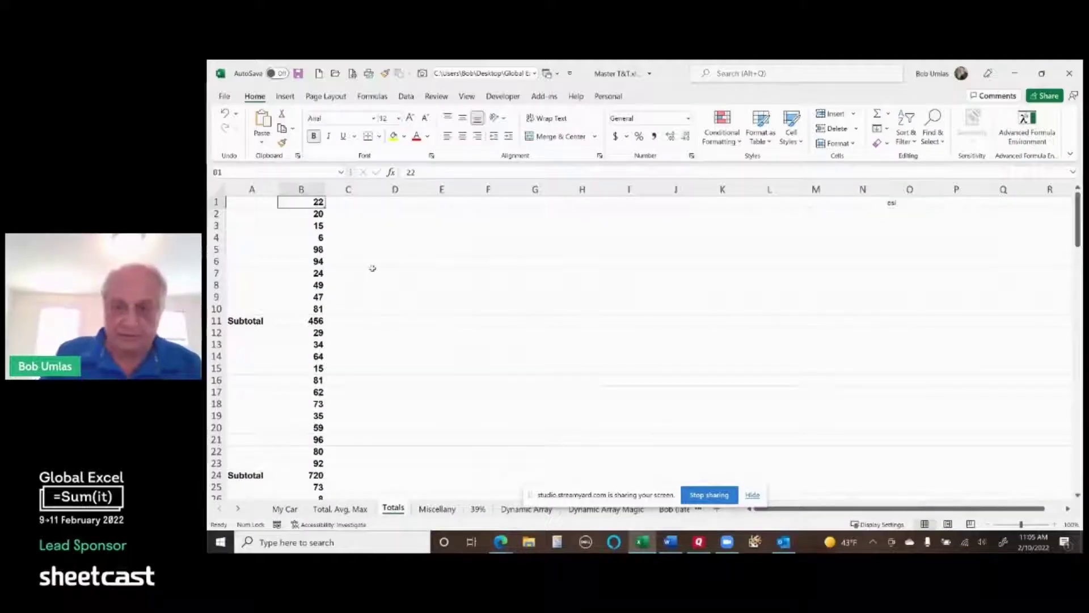
key(Down)
key(Down)
key(Down)
key(Down)
key(Down)
key(Down)
key(Down)
key(Down)
key(Down)
key(Down)
key(Down)
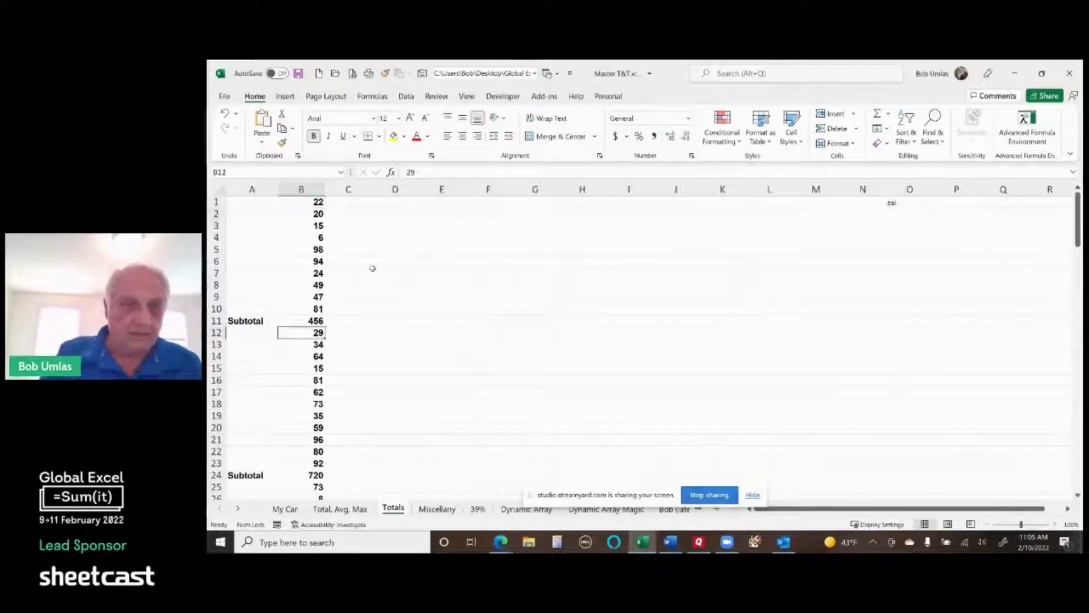
key(Up)
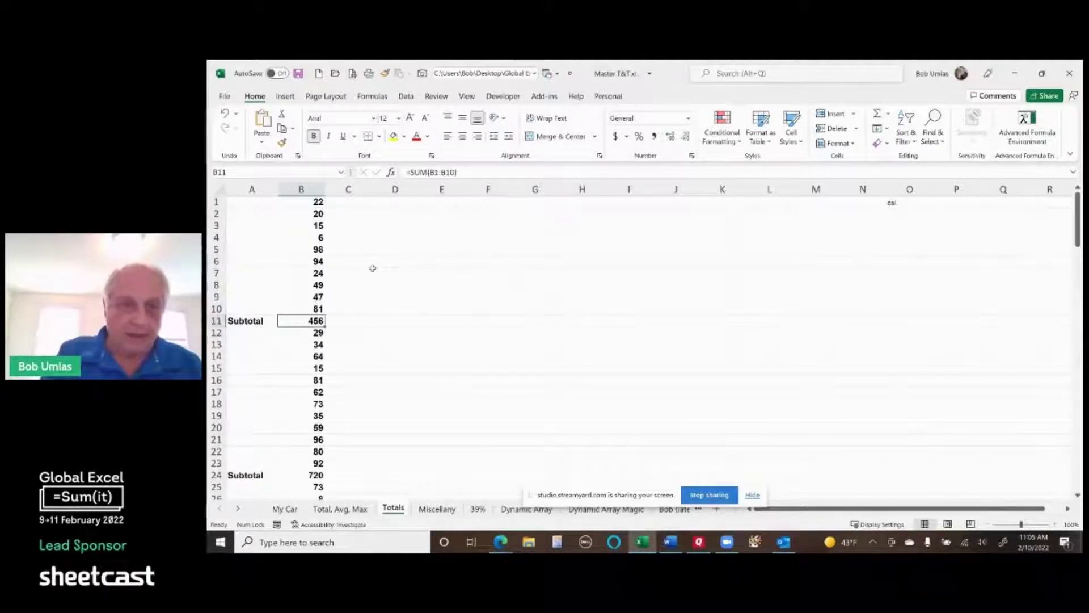
key(ctrl+Down)
key(ctrl+Down)
key(ctrl+Down)
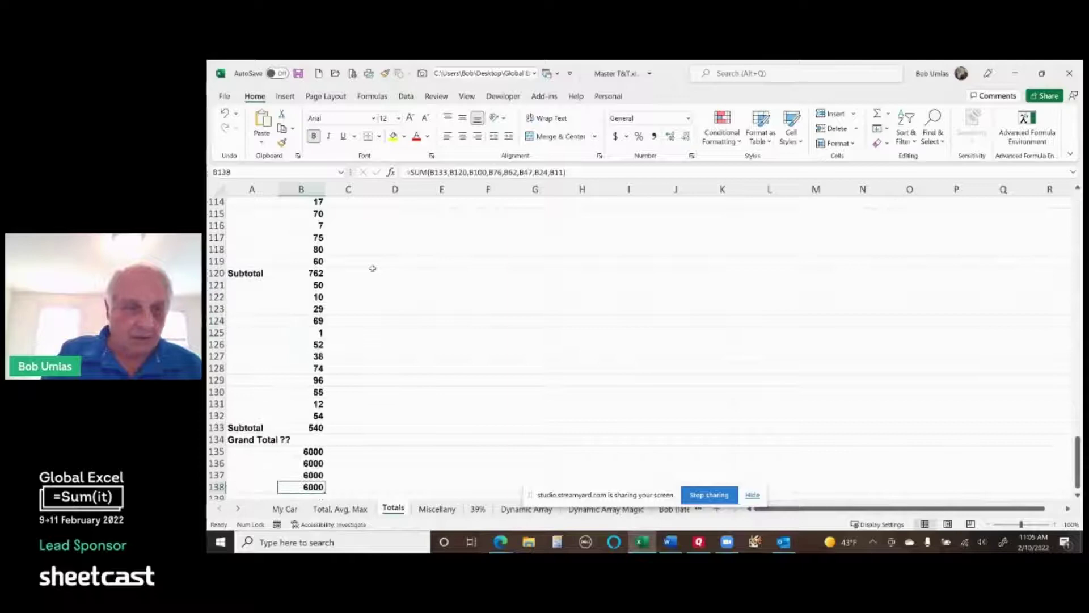
key(Up)
key(Up)
key(Up)
key(Up)
key(Up)
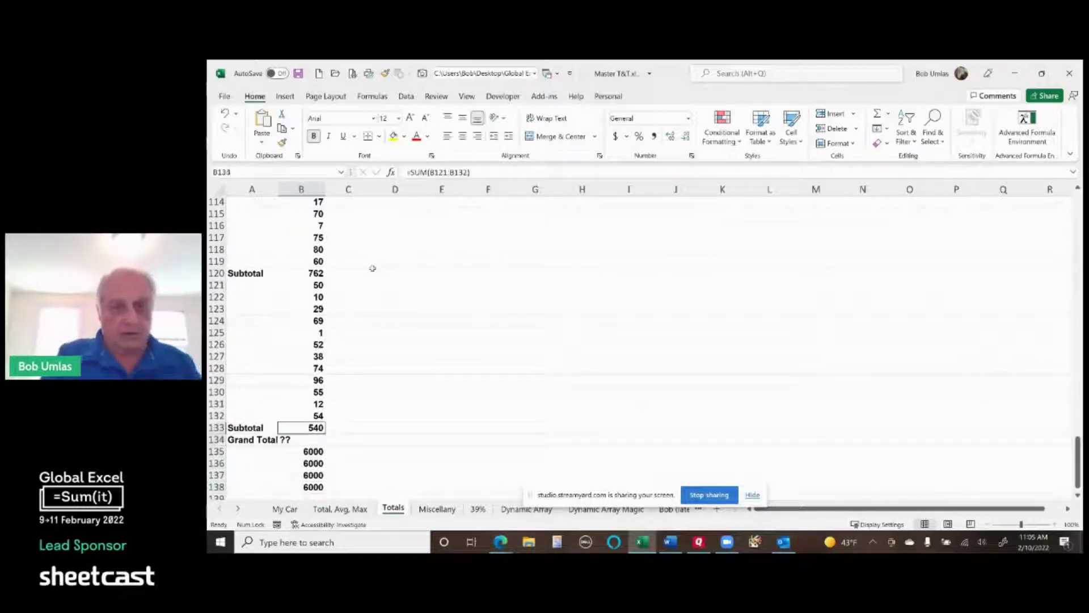
key(Down)
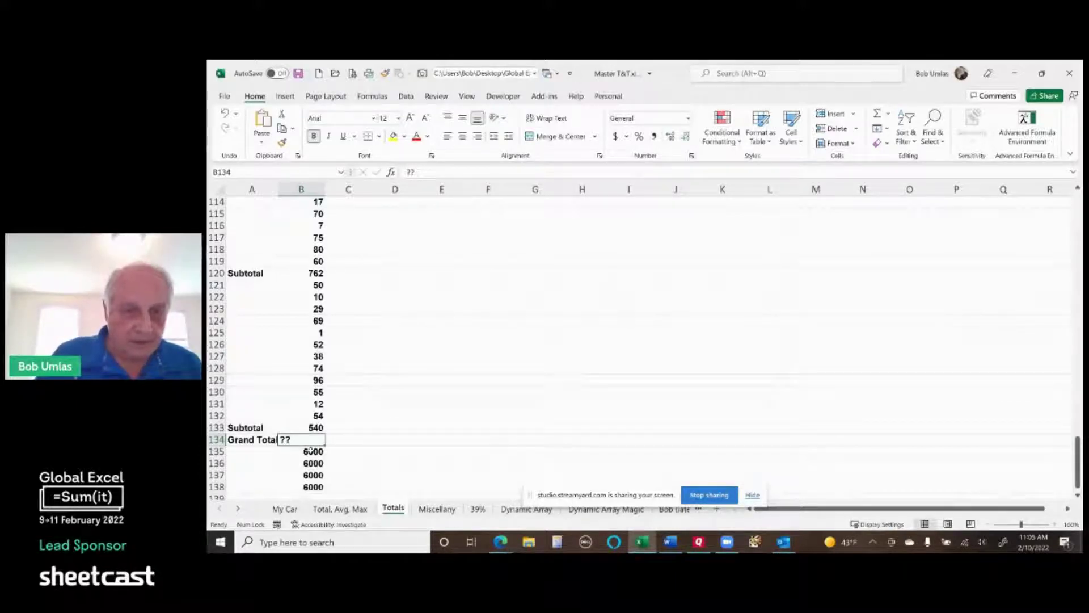
Inspect the alternative grand-total formulas in B135 to B138 without changing them.
click(310, 450)
double_click(311, 451)
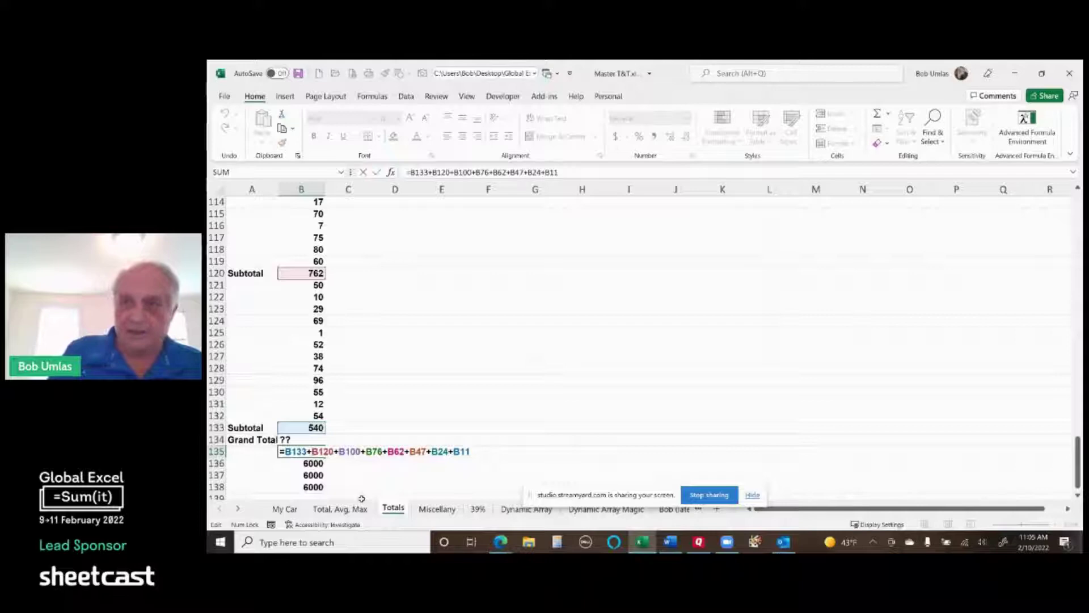
key(Escape)
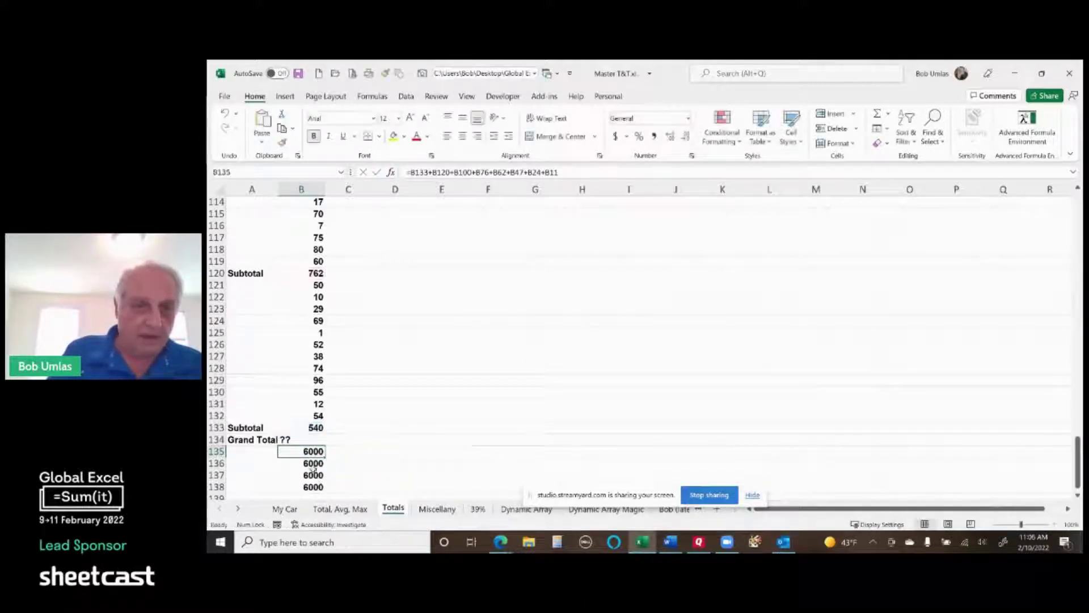
click(307, 463)
double_click(313, 463)
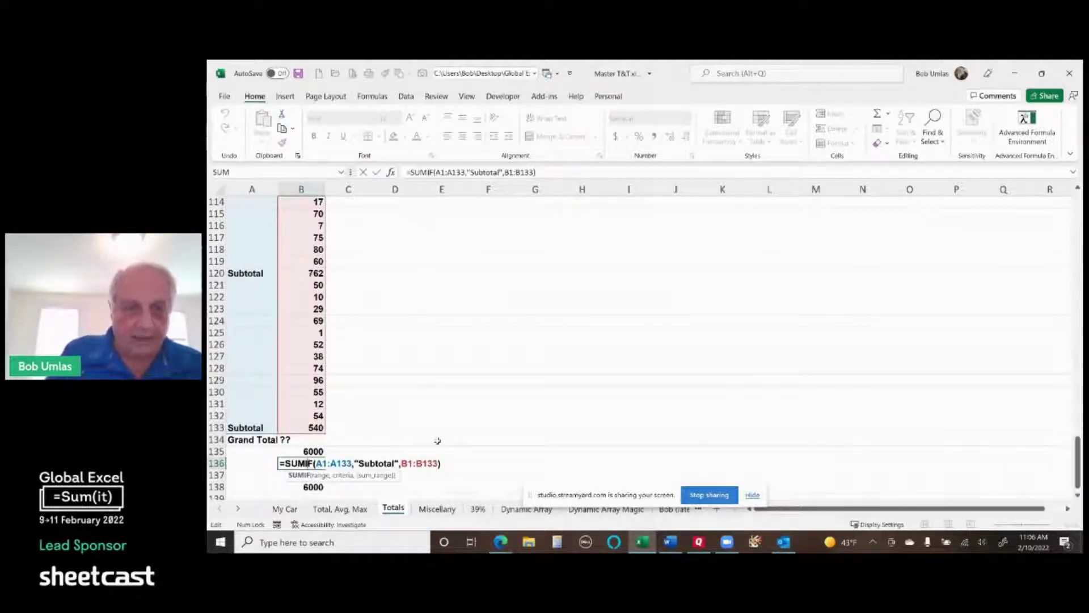
key(Escape)
double_click(305, 475)
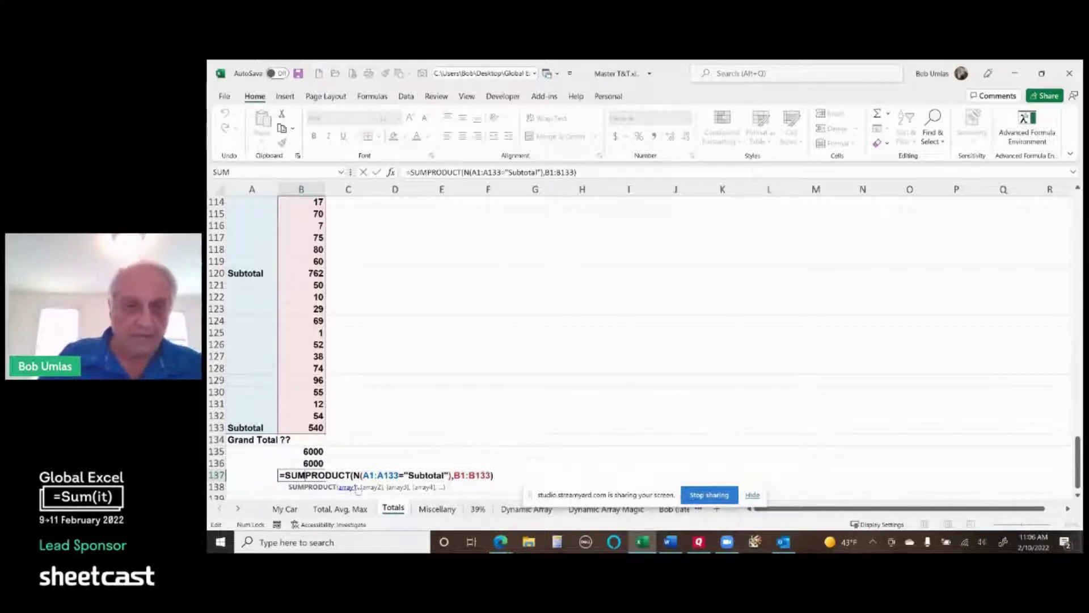
key(ctrl+Return)
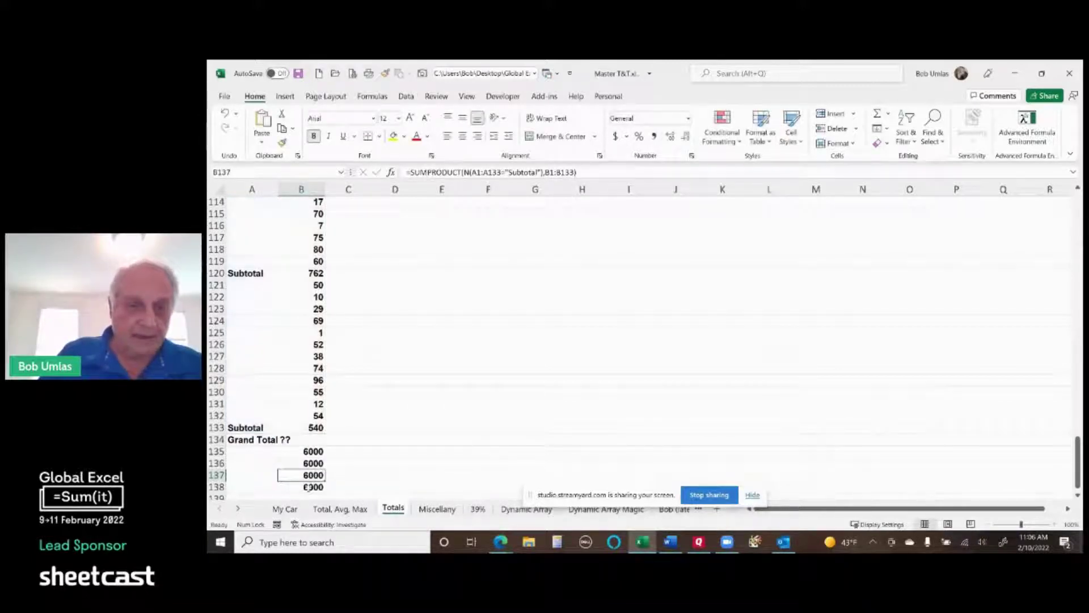
click(311, 487)
key(alt+equal)
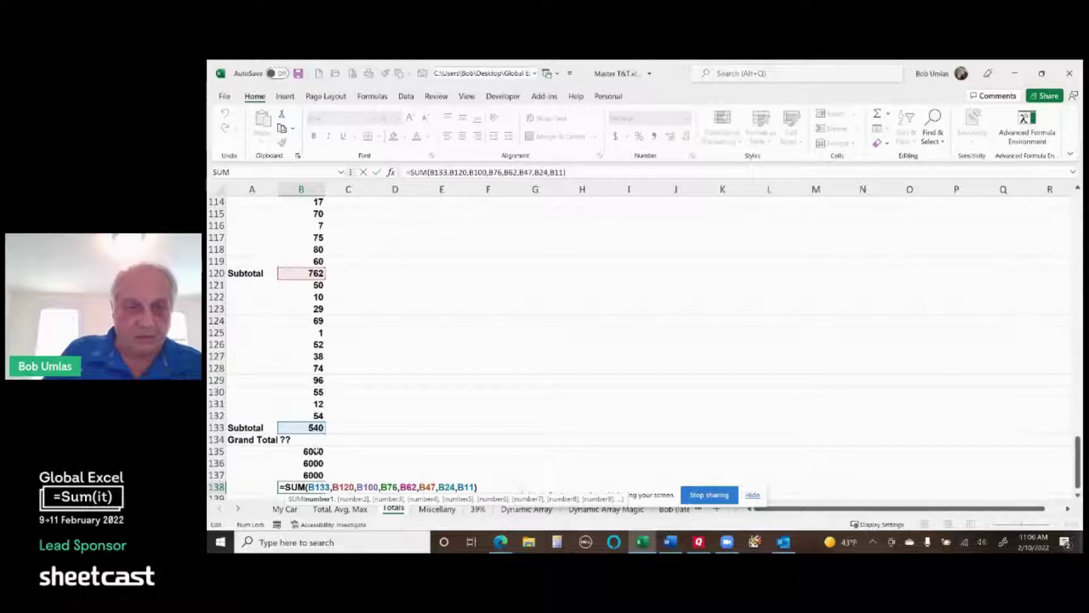
key(ctrl+Return)
AutoSum all the subtotals into Grand Total cell B134, giving 6000.
click(311, 437)
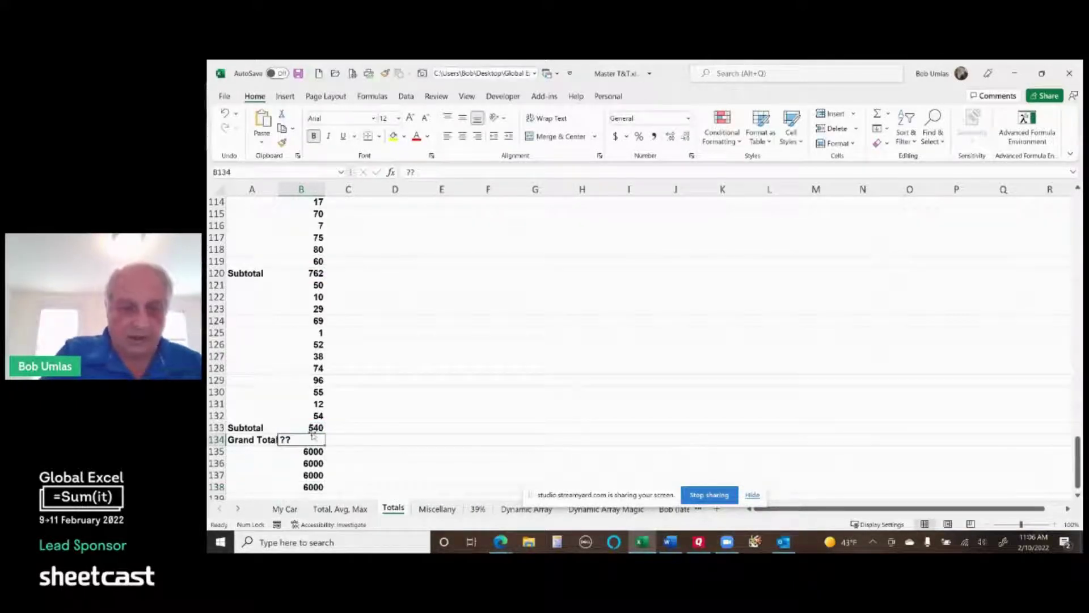
key(alt+equal)
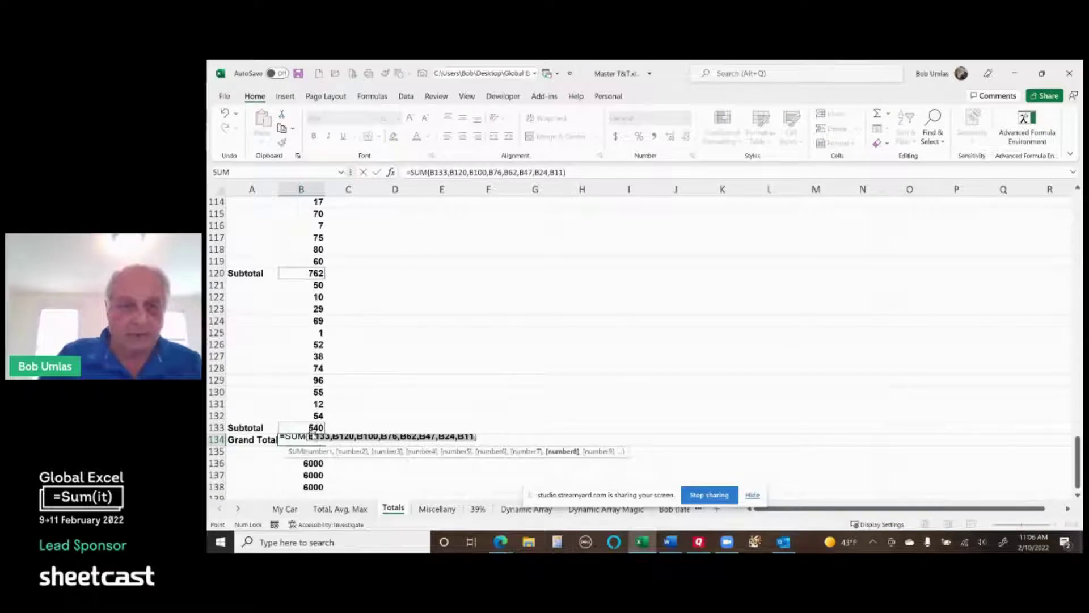
key(Return)
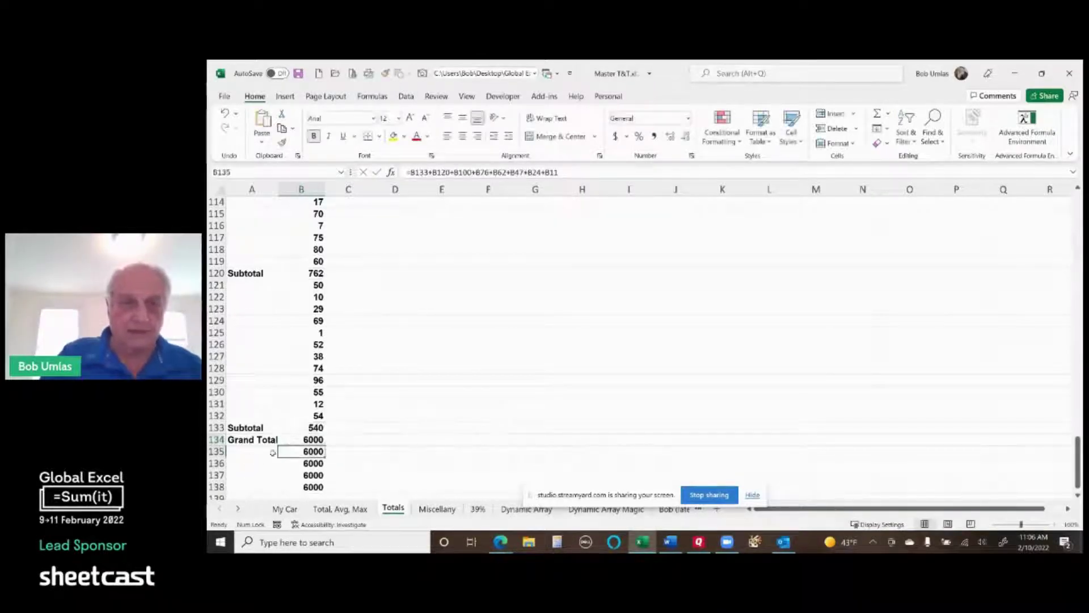
click(311, 440)
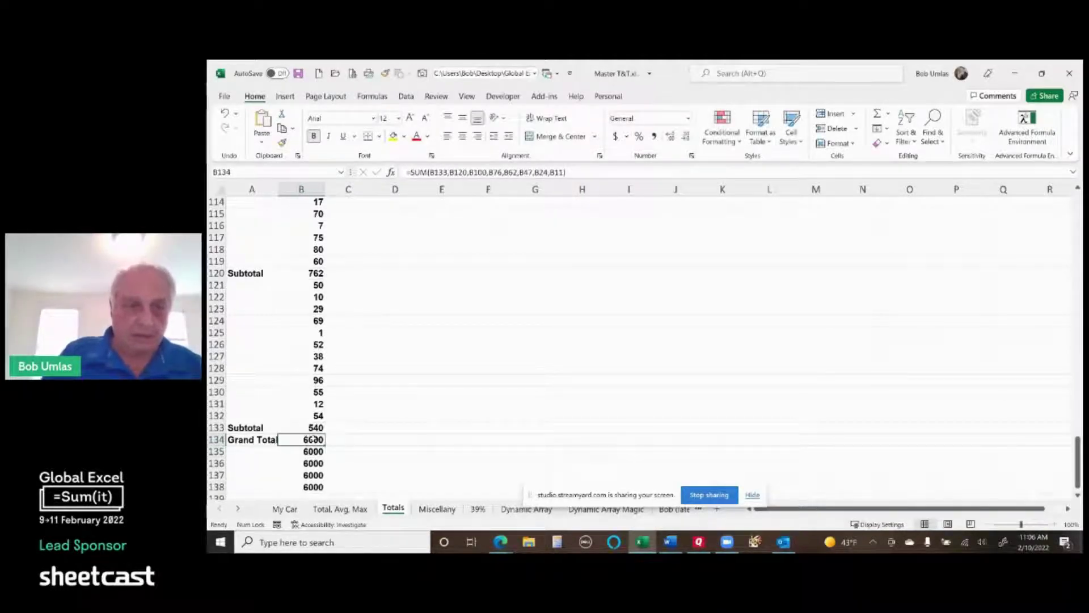
Clear the grand-total values in B134:B138.
drag(315, 440, 309, 493)
key(Delete)
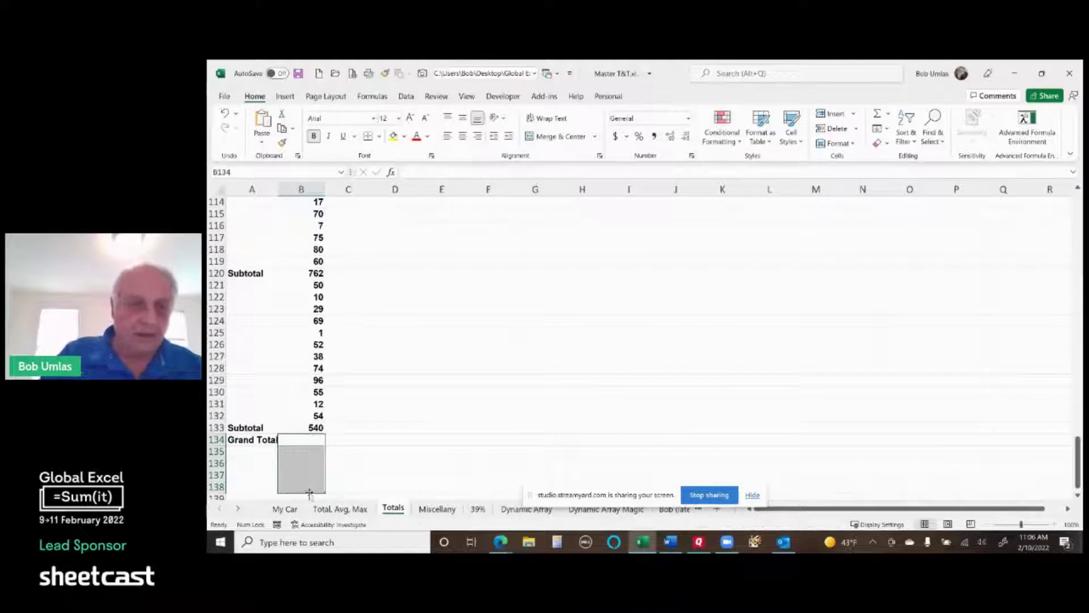
click(362, 333)
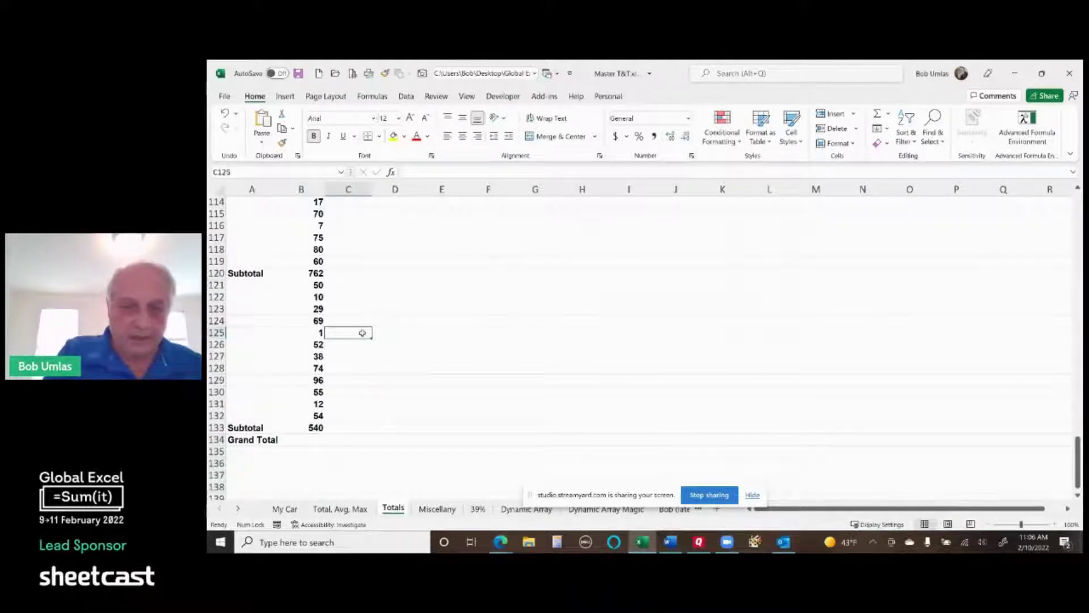
Review the subtotal blocks from the top of the list down to row 140.
scroll(362, 333, up, 18)
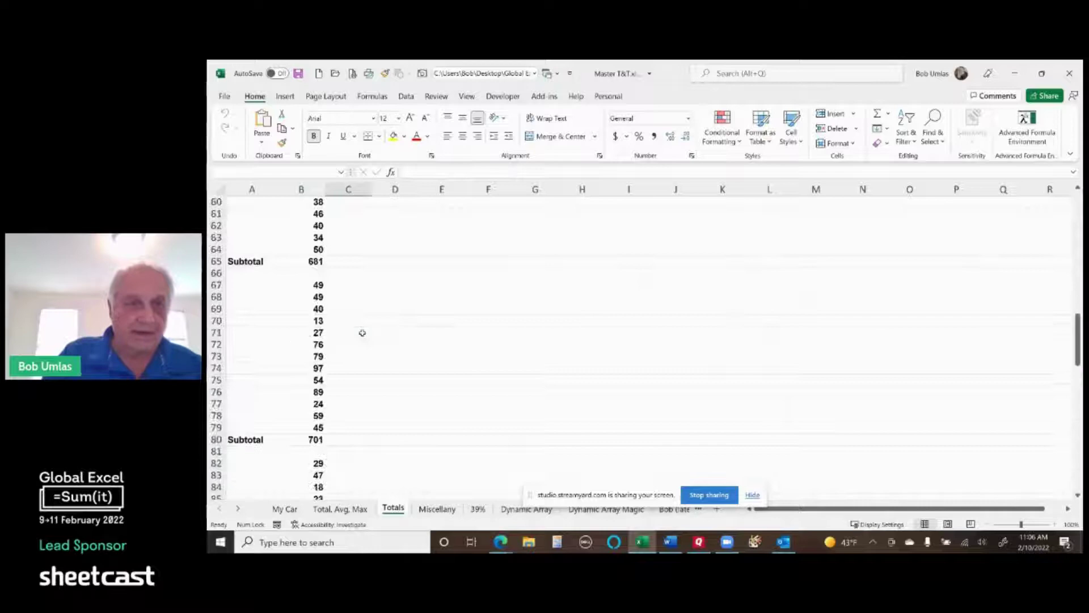
scroll(362, 333, up, 16)
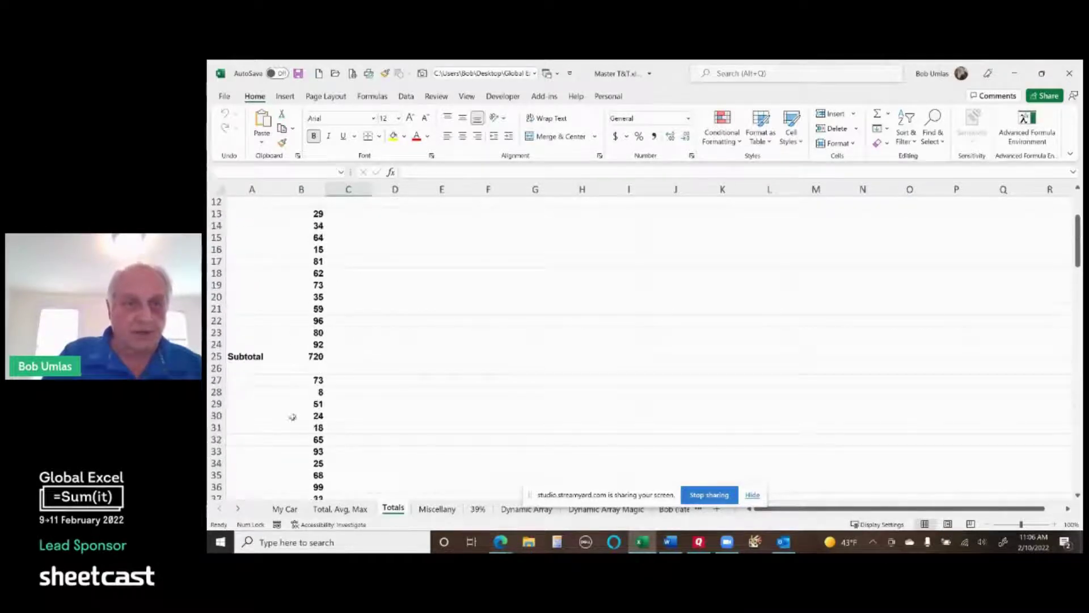
click(318, 367)
scroll(318, 366, up, 4)
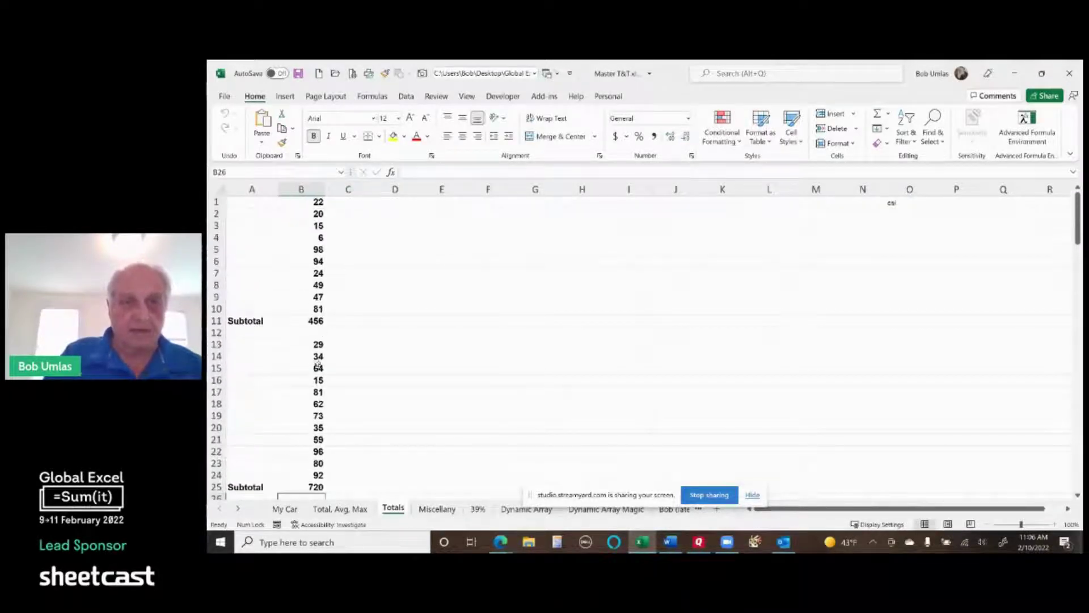
click(308, 301)
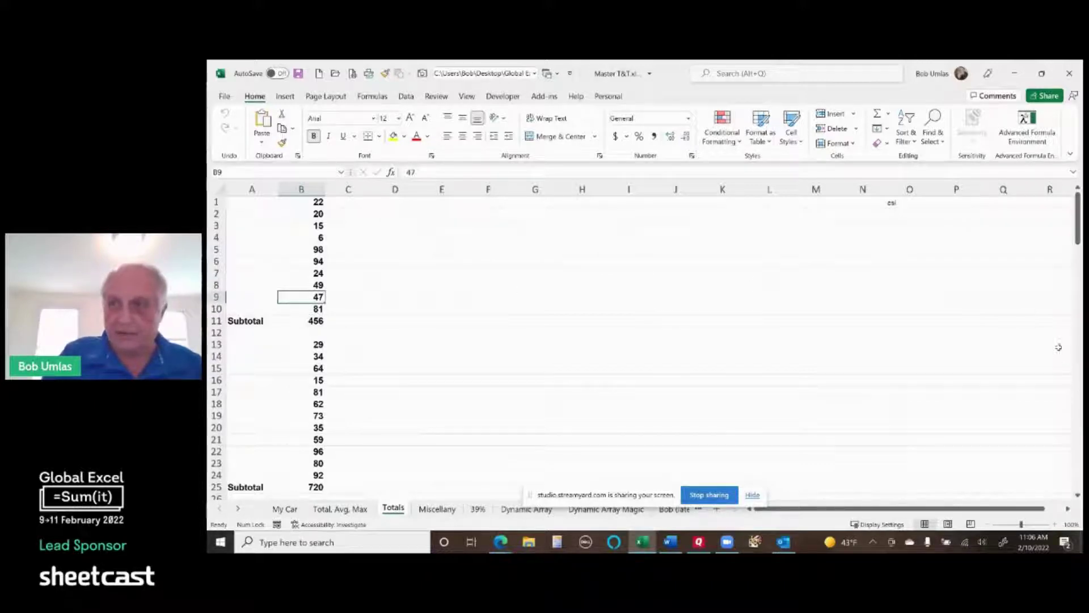
drag(1078, 238, 1061, 489)
Start an AutoSum in B141, then cancel it because it sums only one subtotal.
click(313, 445)
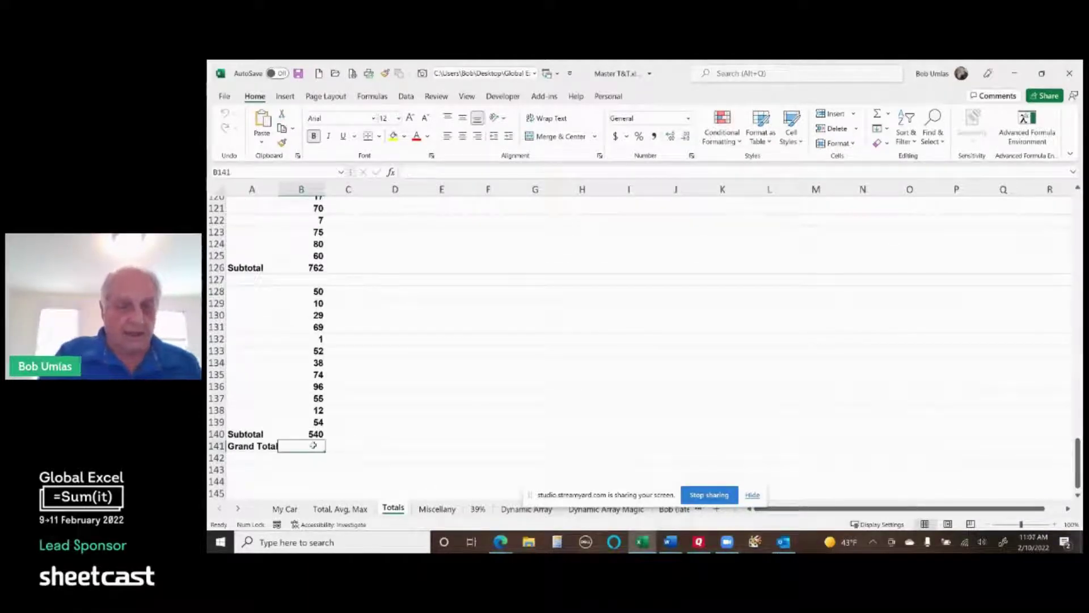
key(alt+equal)
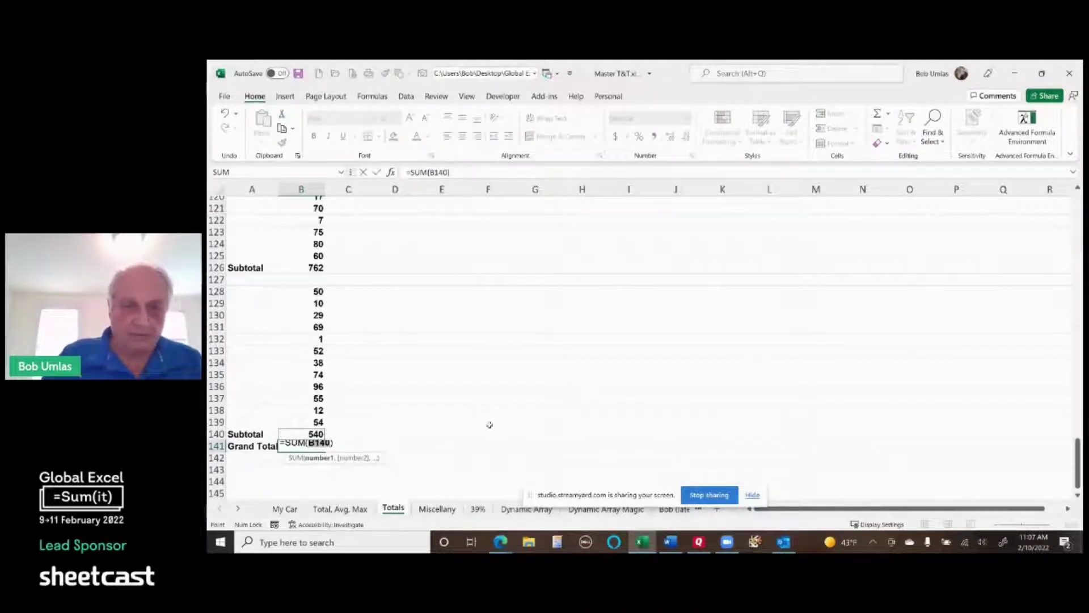
key(Escape)
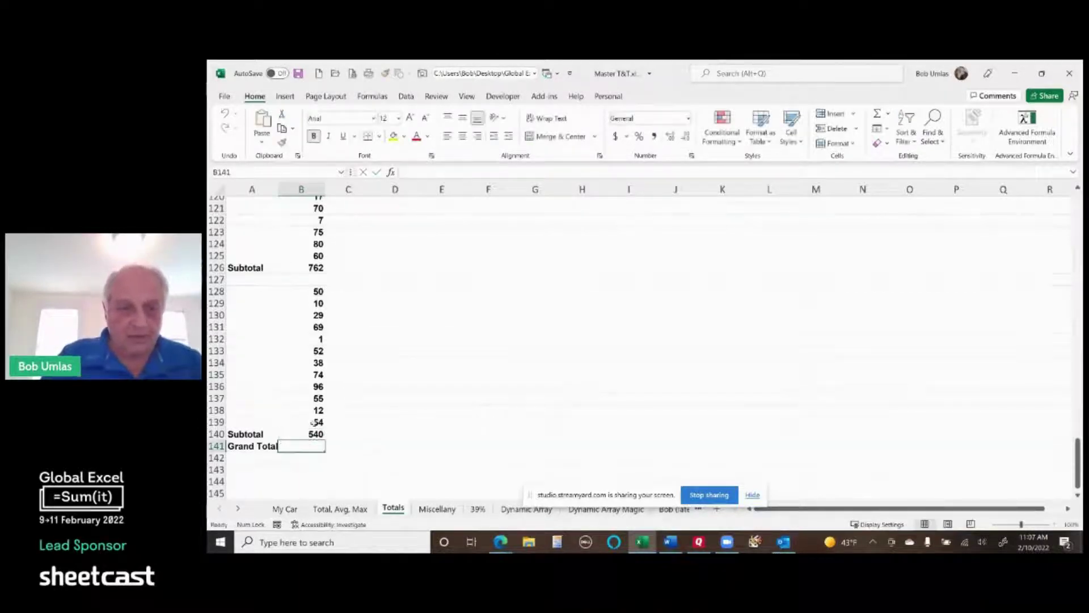
Total A1:B140 so B141 sums every subtotal, then check the B141 formula.
drag(306, 433, 301, 196)
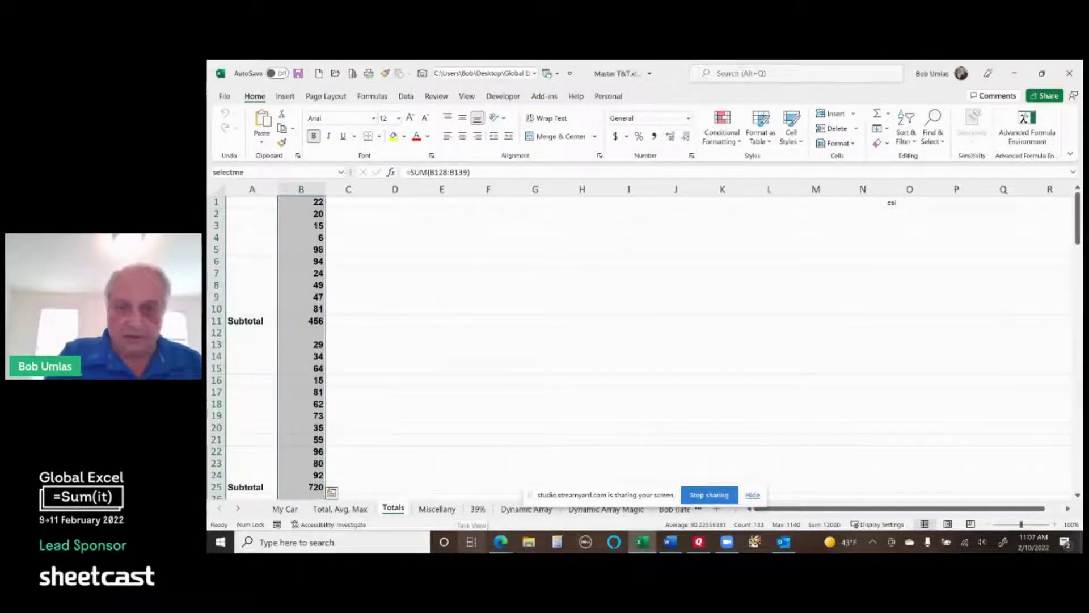
key(shift+Down)
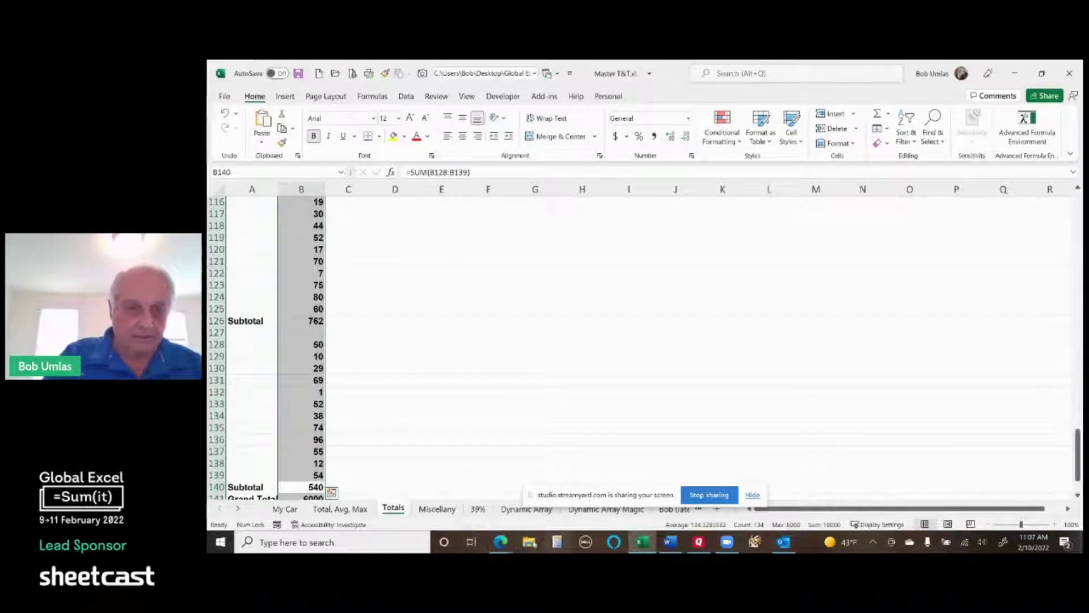
click(467, 392)
scroll(466, 392, down, 3)
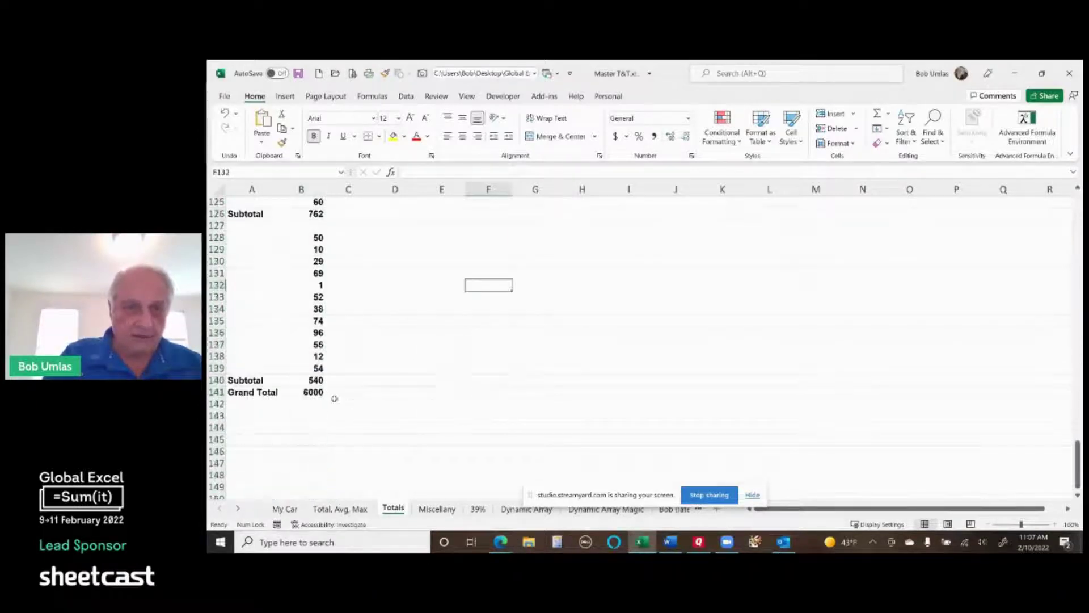
double_click(301, 392)
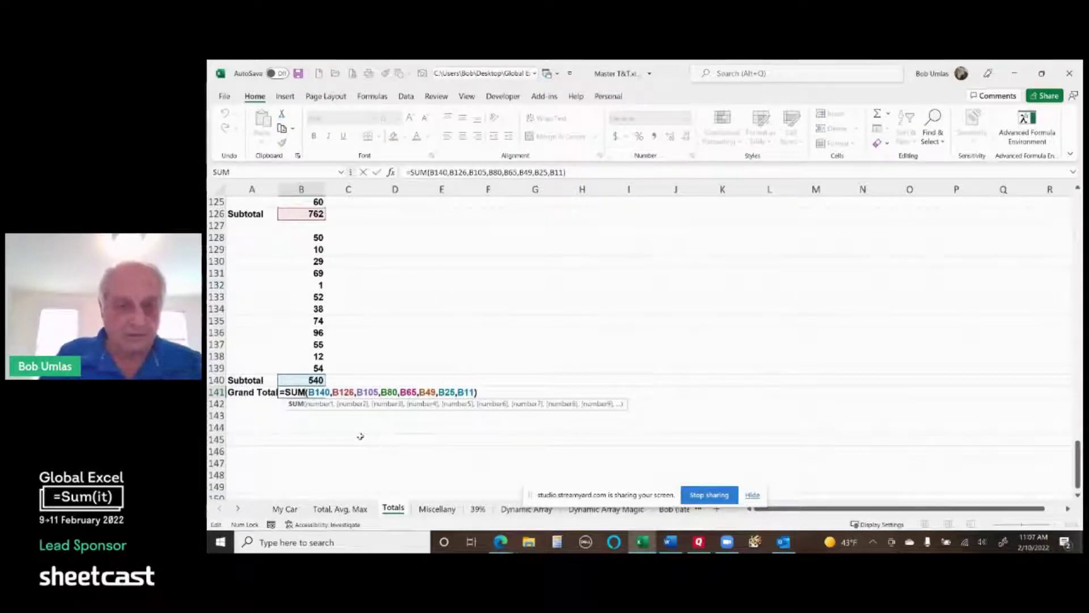
key(Escape)
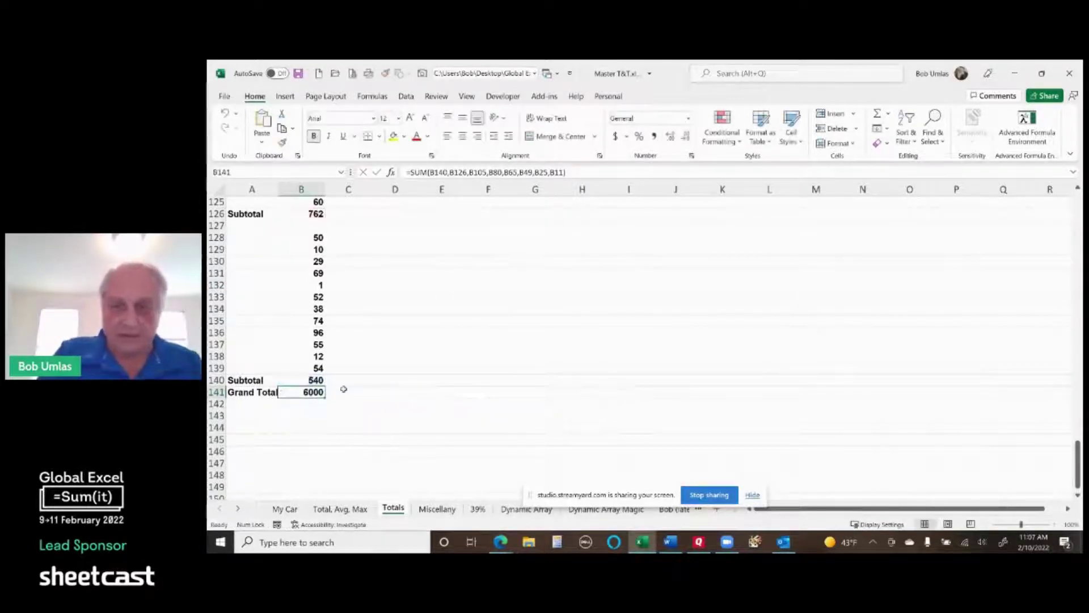
Enter =sum(b1:b140)/2 as the Grand Total formula in B141.
text(=sum)
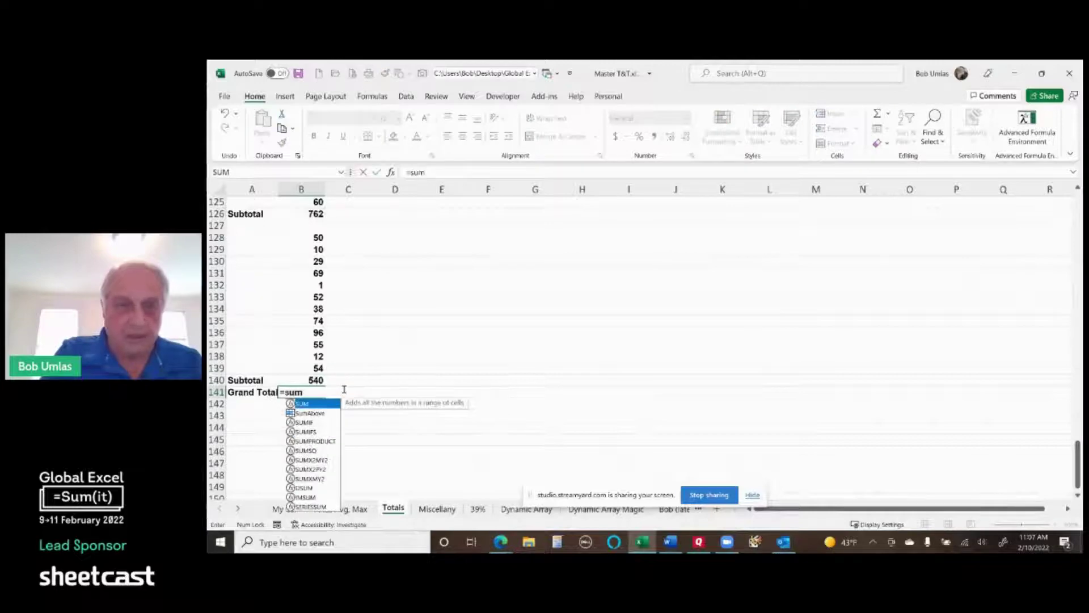
text((b1)
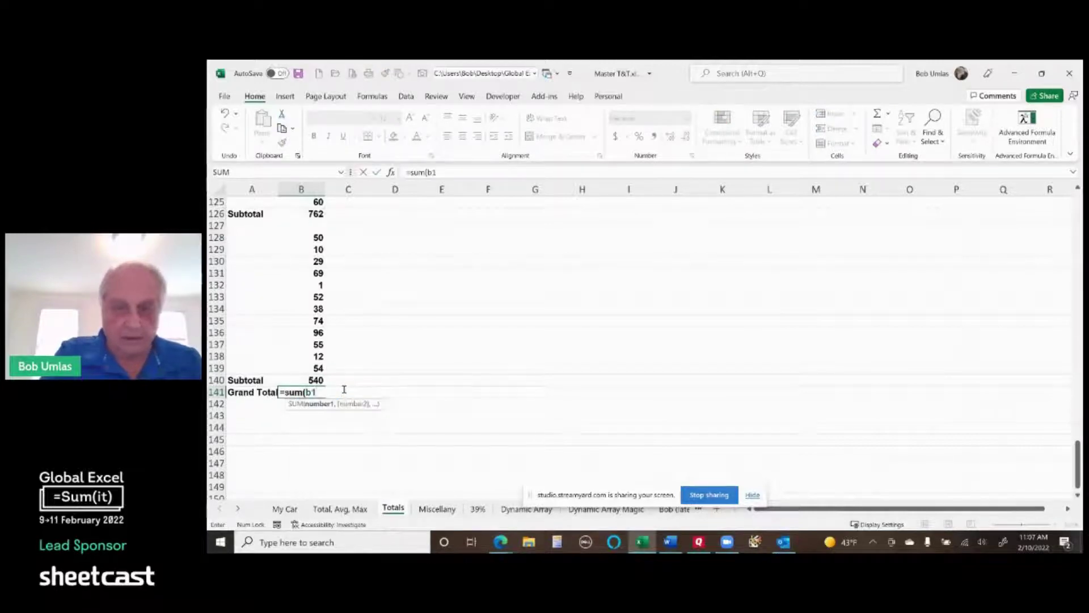
text(:b140)
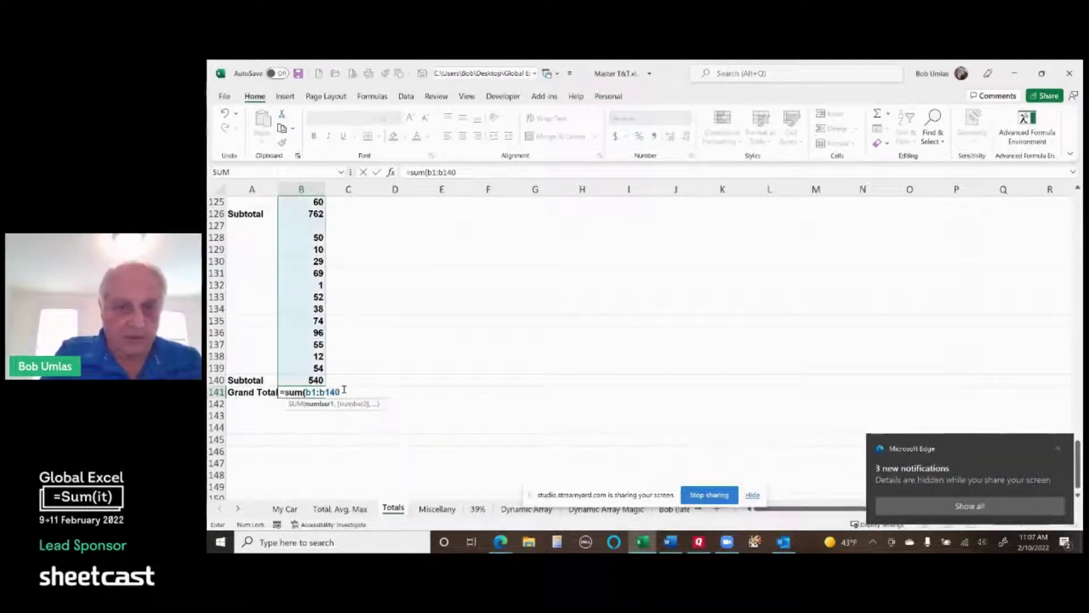
text()/2)
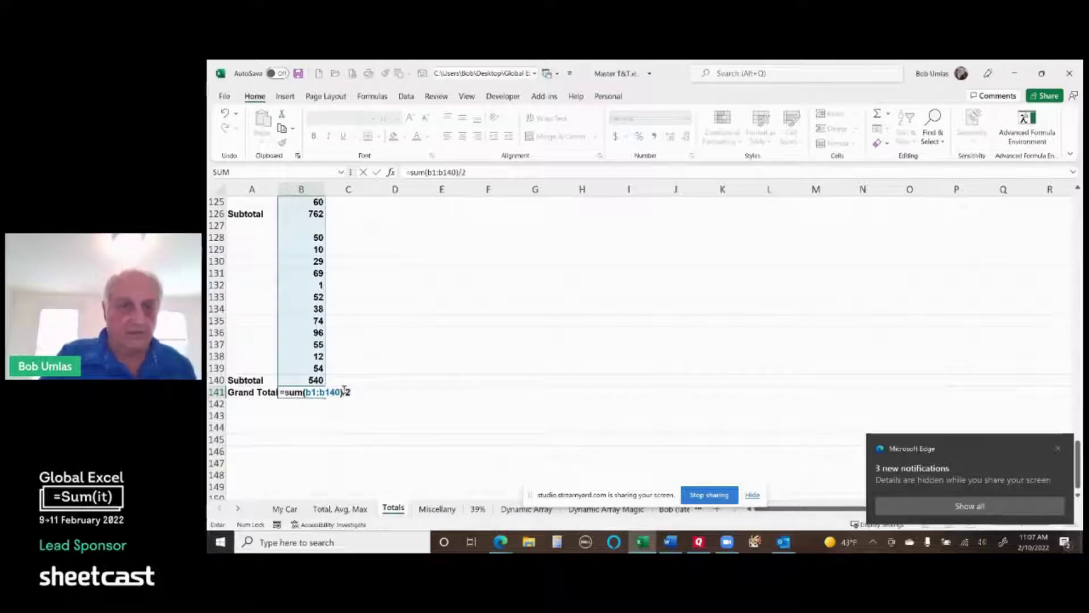
key(Return)
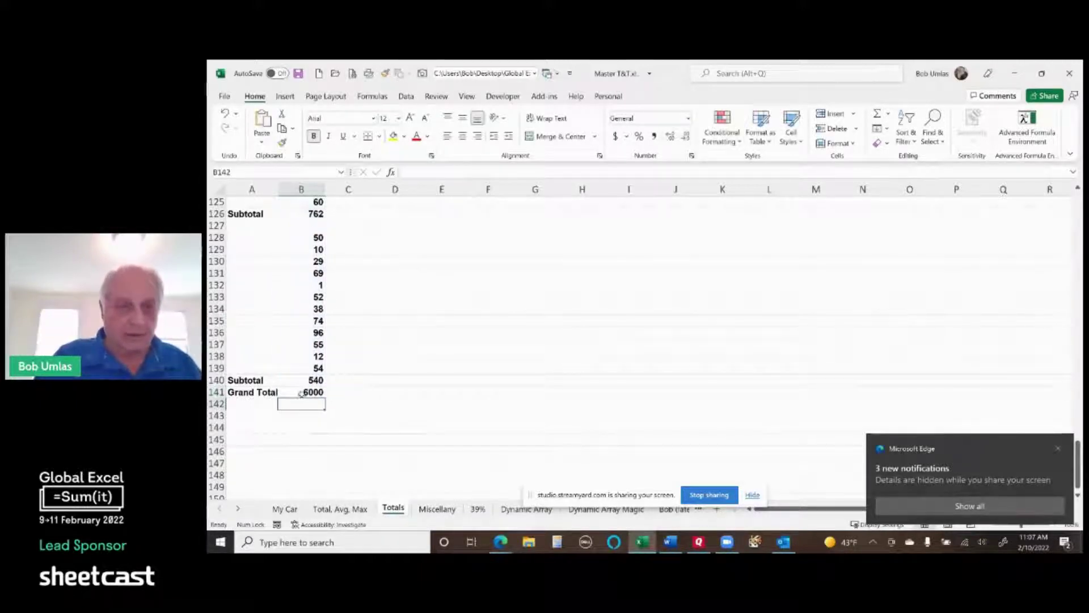
click(298, 392)
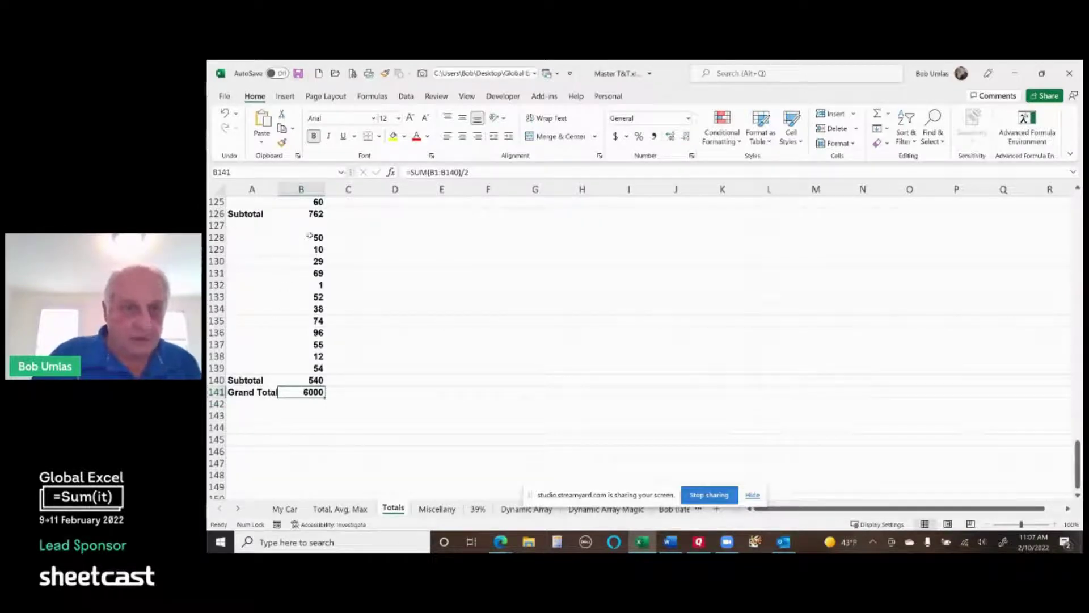
Select B128:B139 and then B128:B140 to compare status-bar sums with the subtotal.
drag(310, 236, 306, 373)
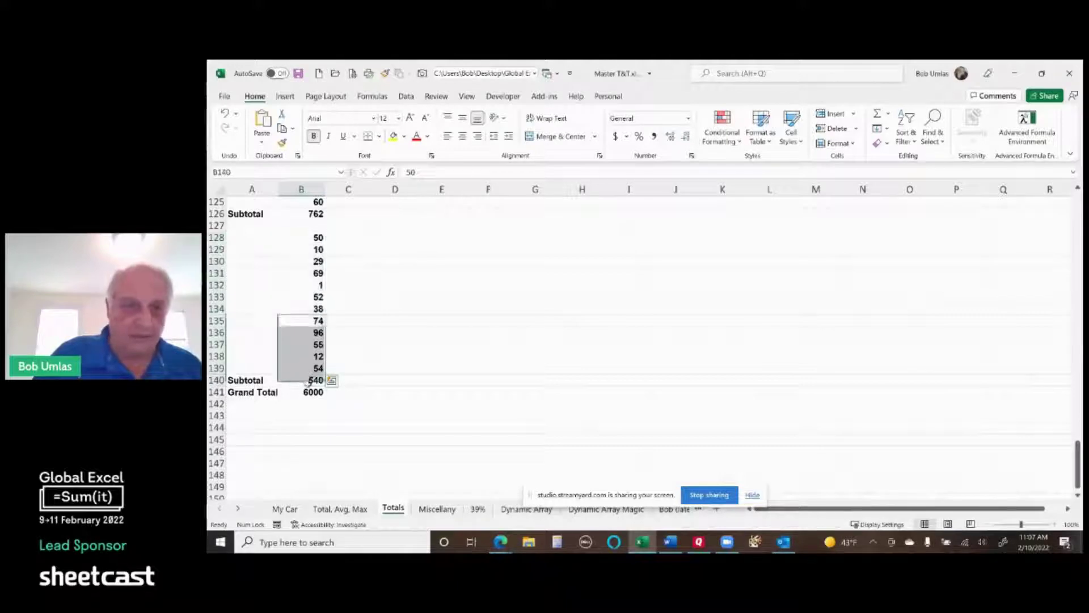
click(306, 379)
drag(307, 239, 310, 379)
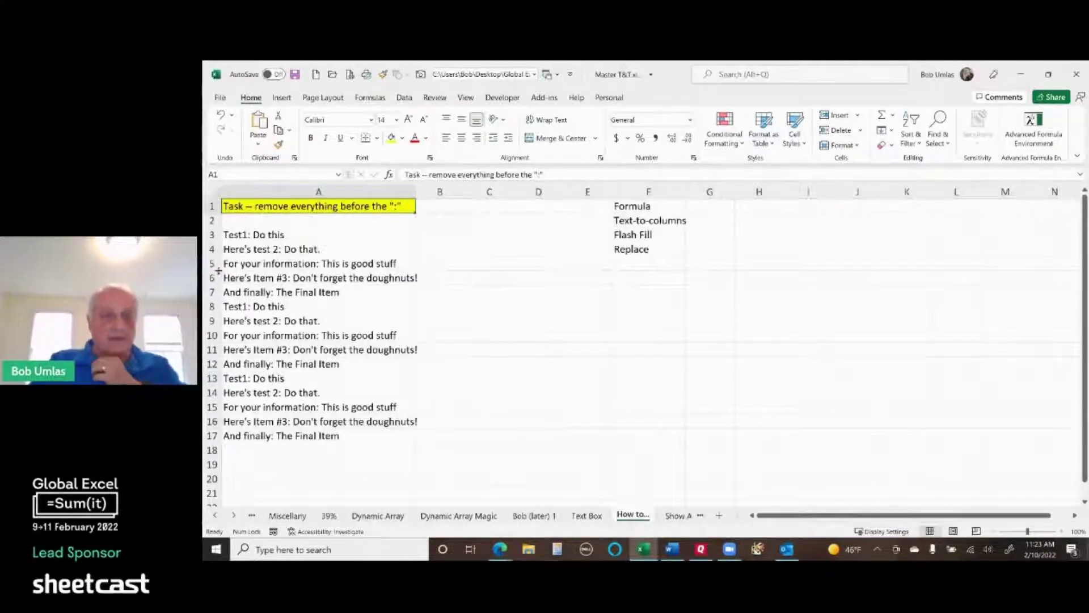
Select the 15 sample text lines in A3:A17, then deselect them.
drag(238, 234, 217, 438)
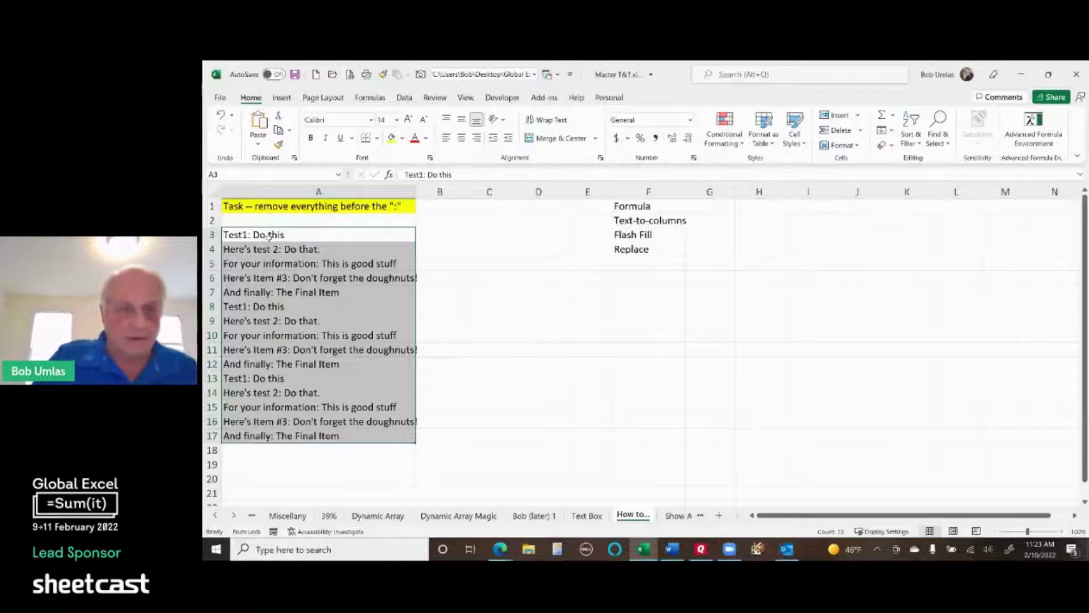
click(341, 453)
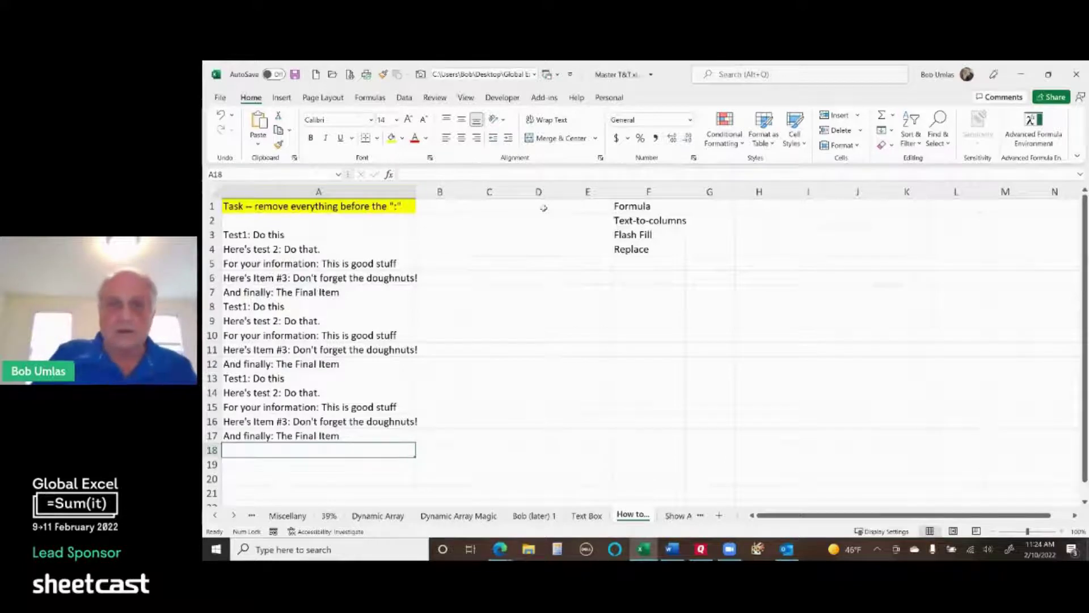
Enter =find(":",a3) in B3 to get the colon's position.
click(435, 235)
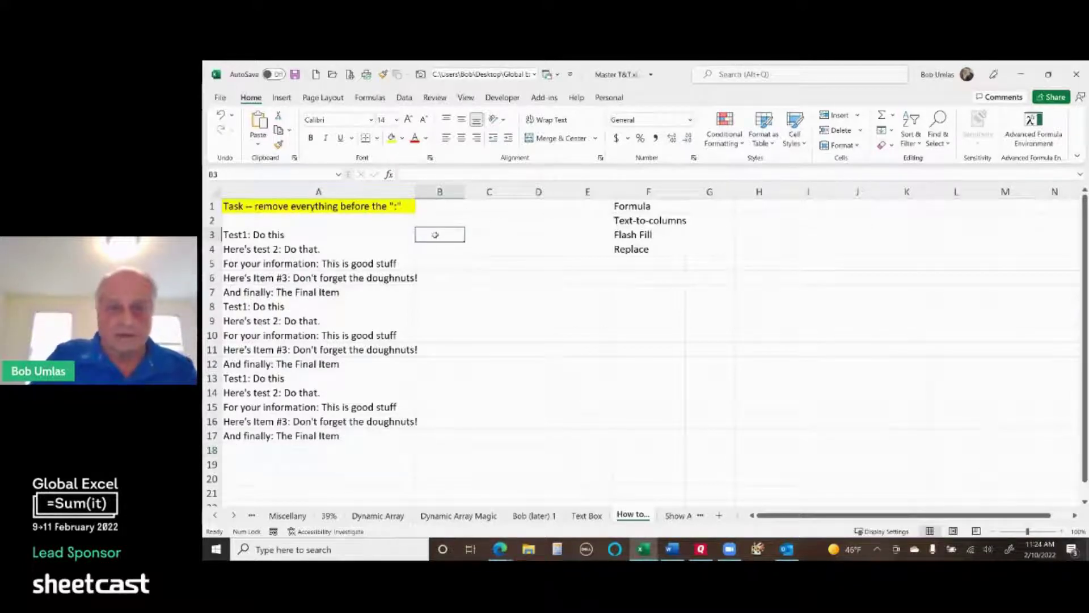
text(=)
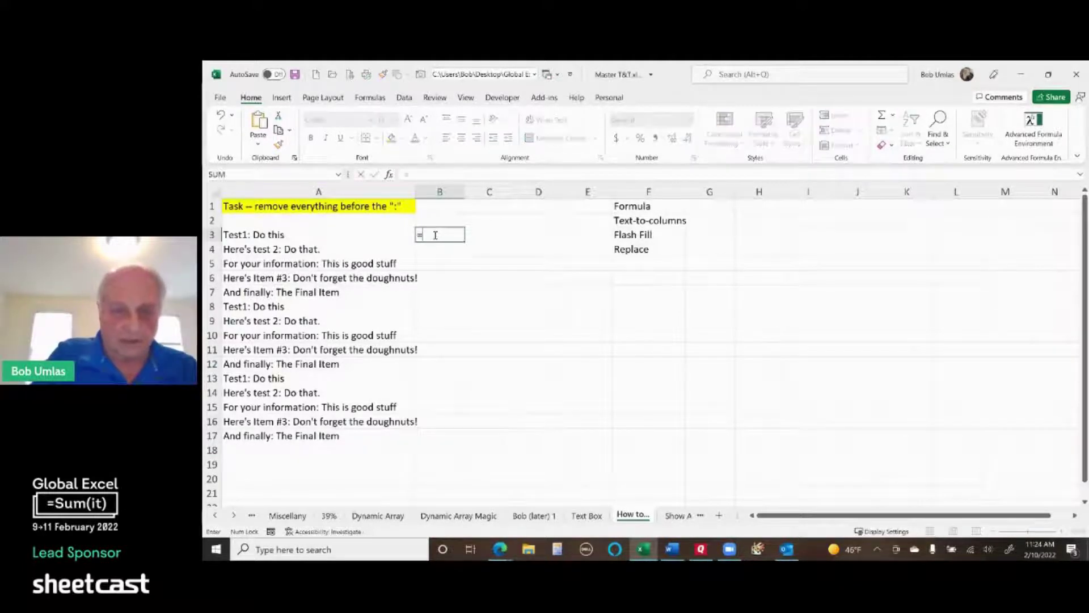
text(find()
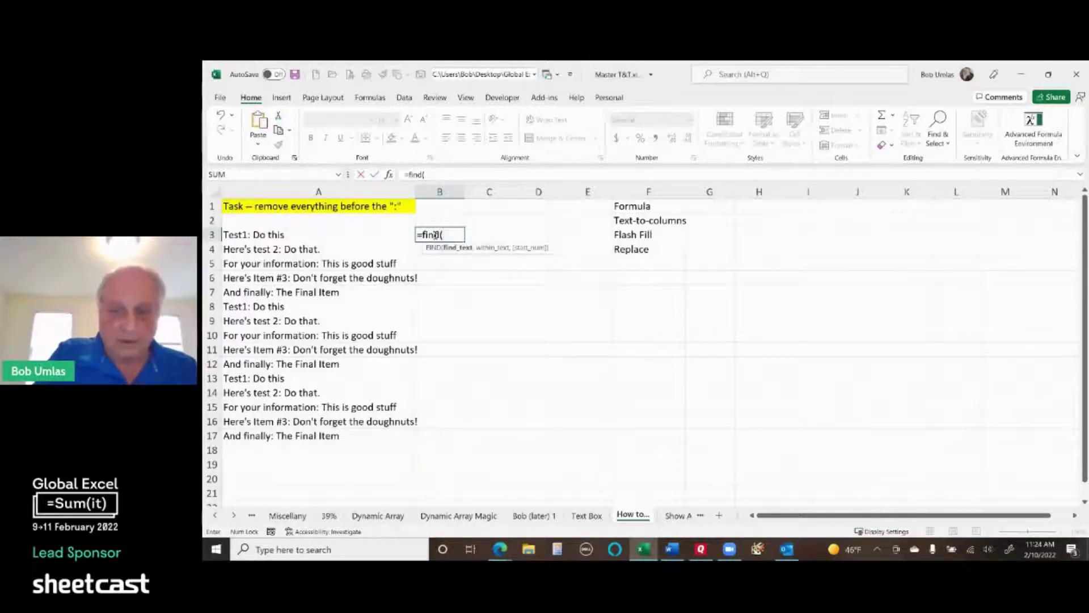
text(":",a3))
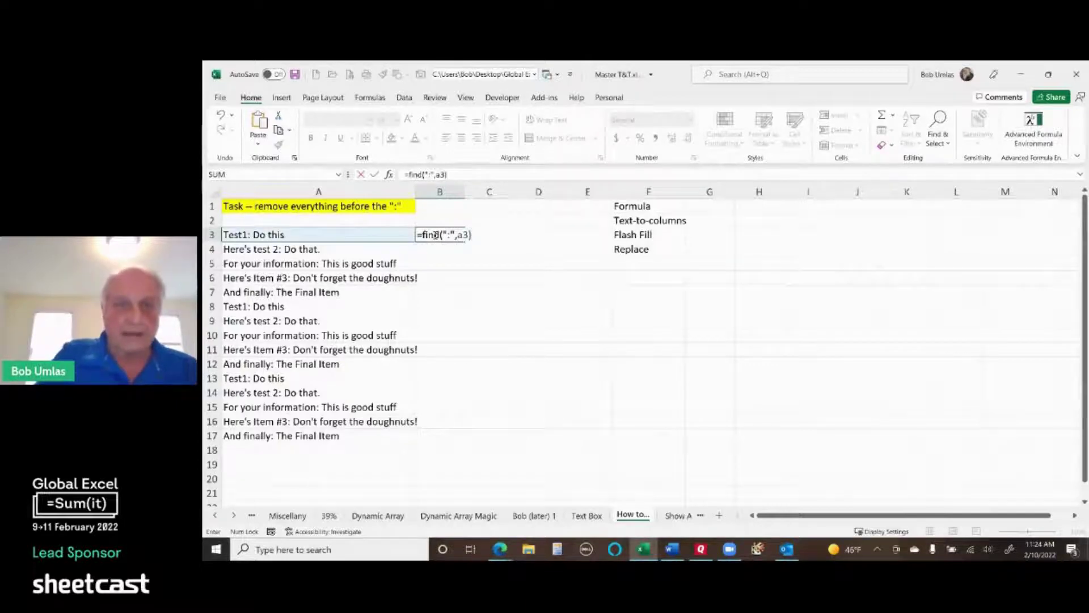
key(ctrl+Return)
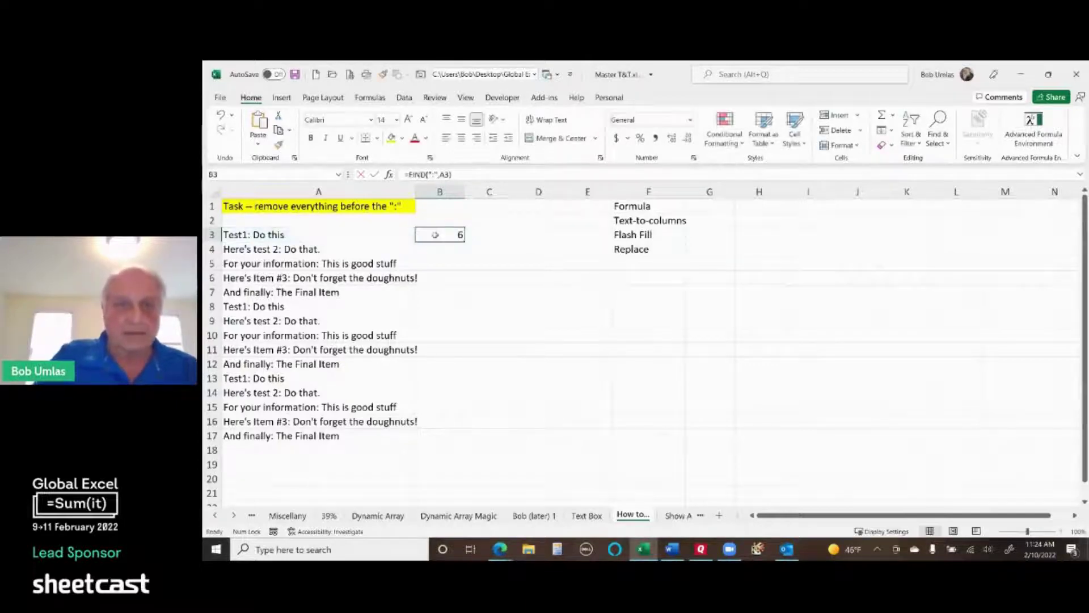
Wrap the FIND in mid(a3, …,8,255) and dismiss the too-many-arguments error.
click(408, 173)
text(mid()
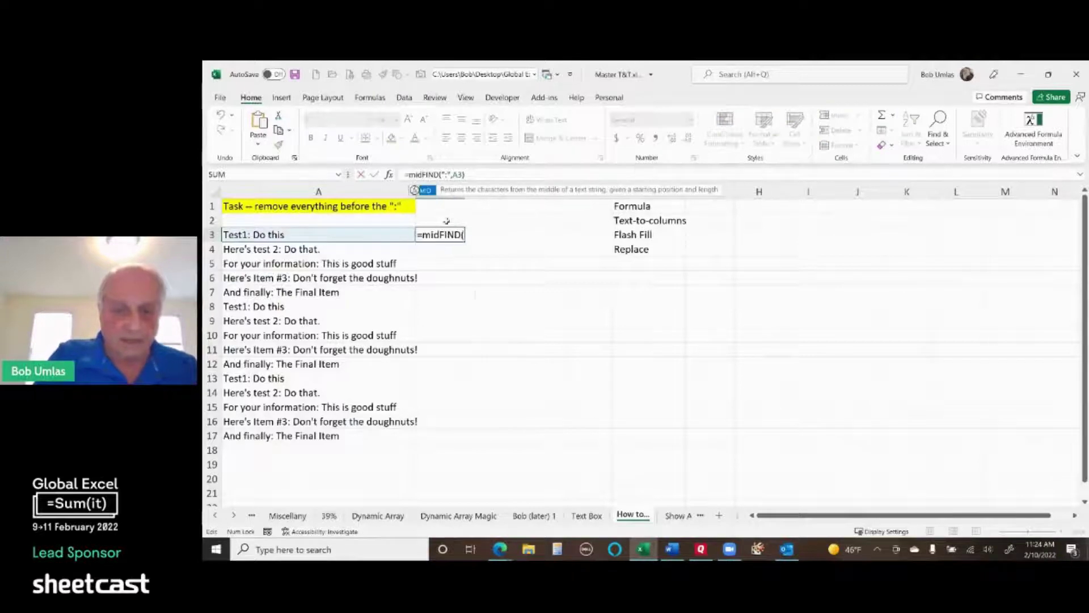
text(a3)
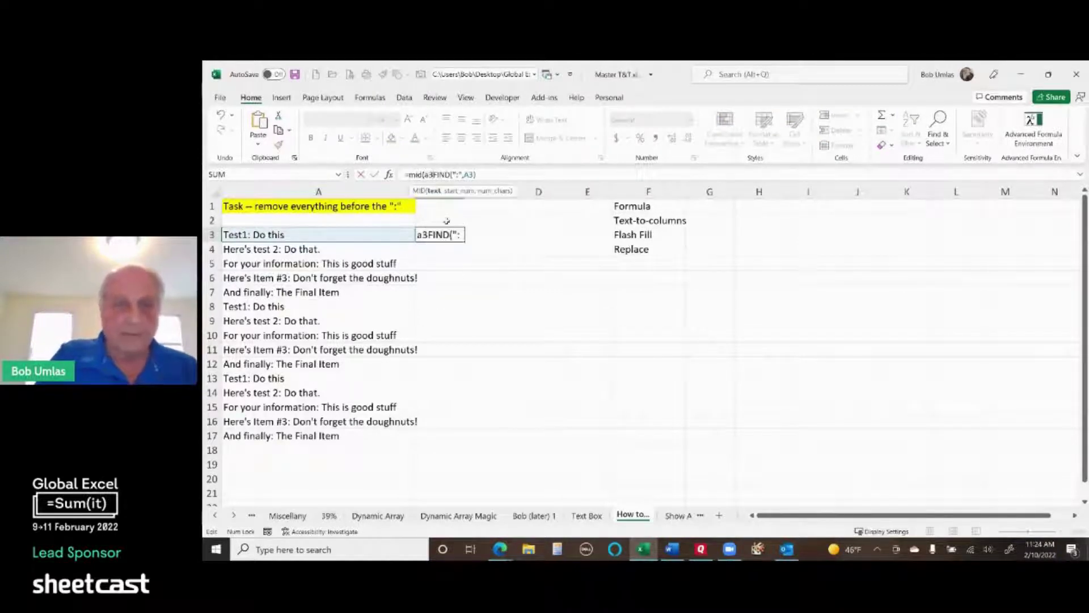
text(,)
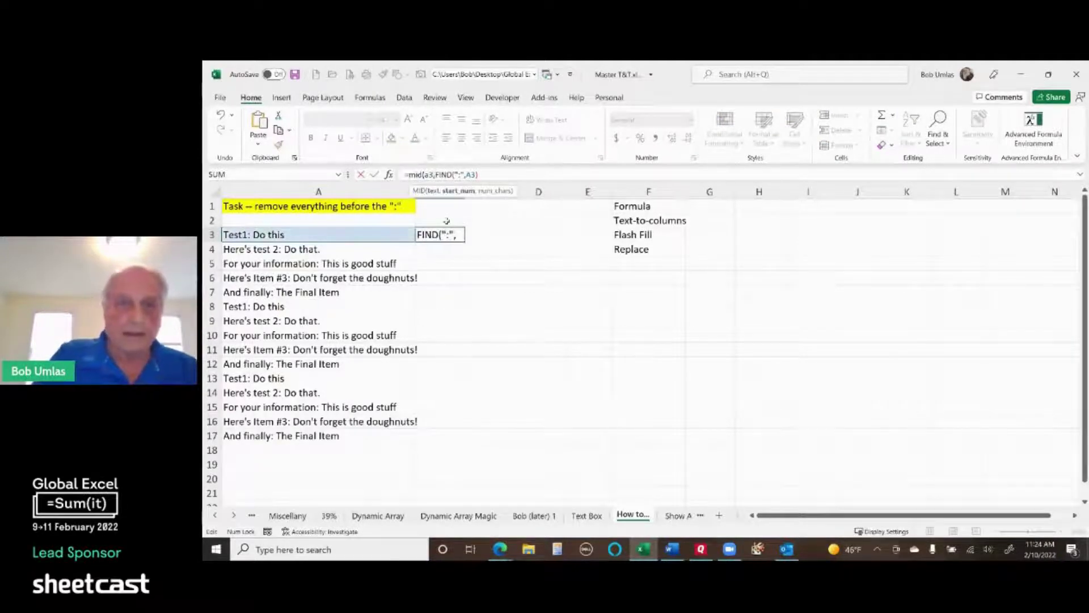
click(495, 176)
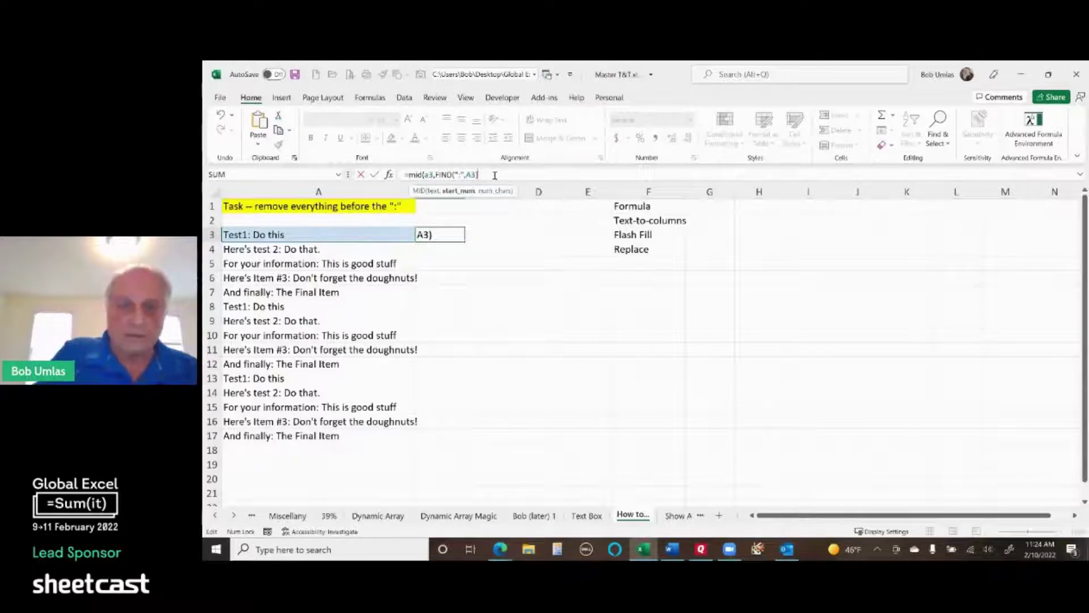
text(,)
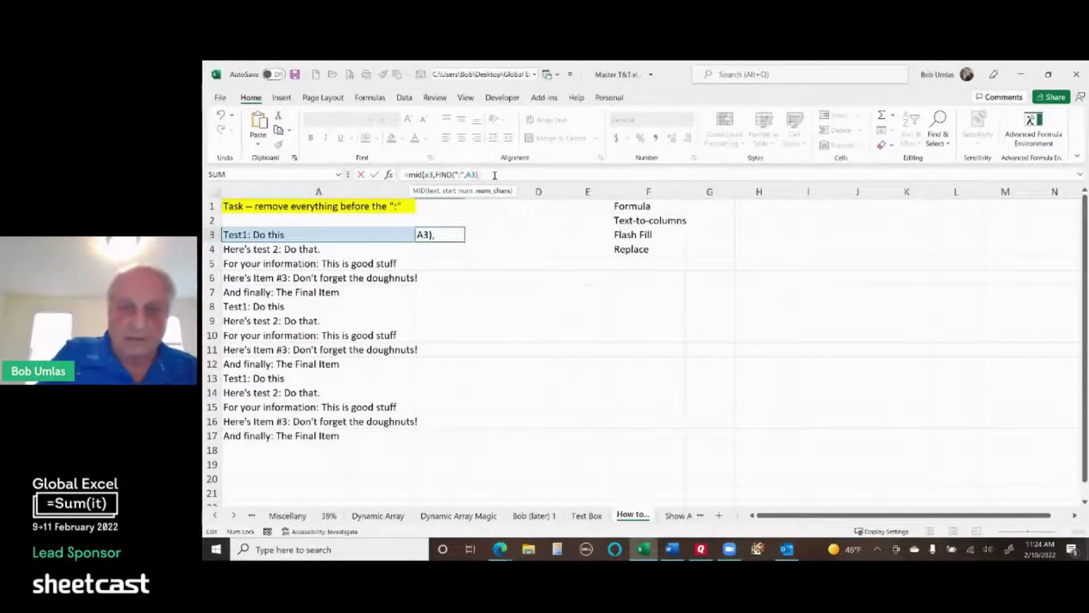
text(8)
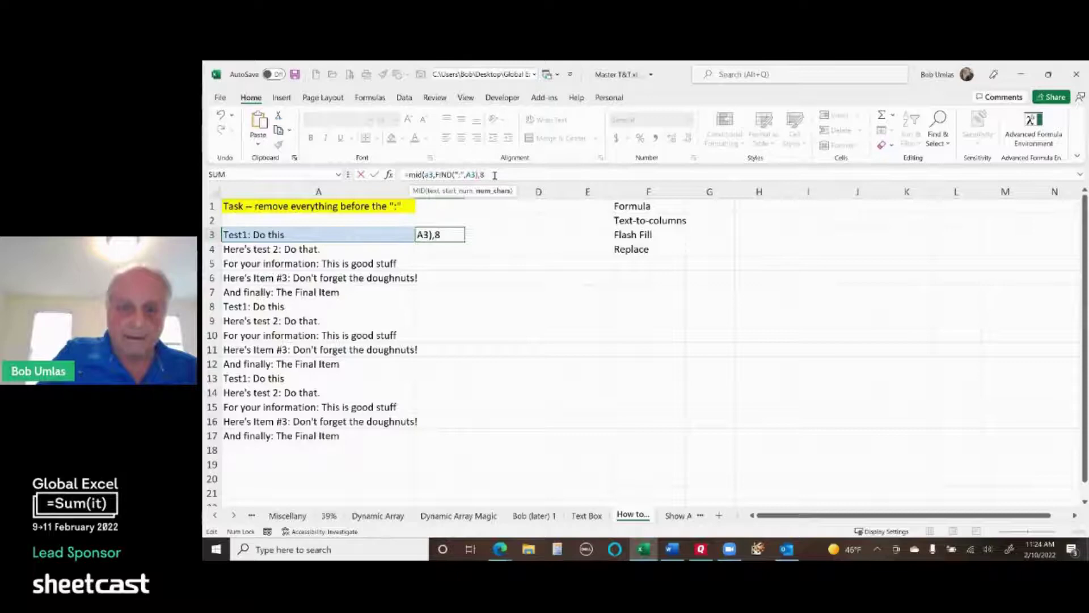
text(,255)
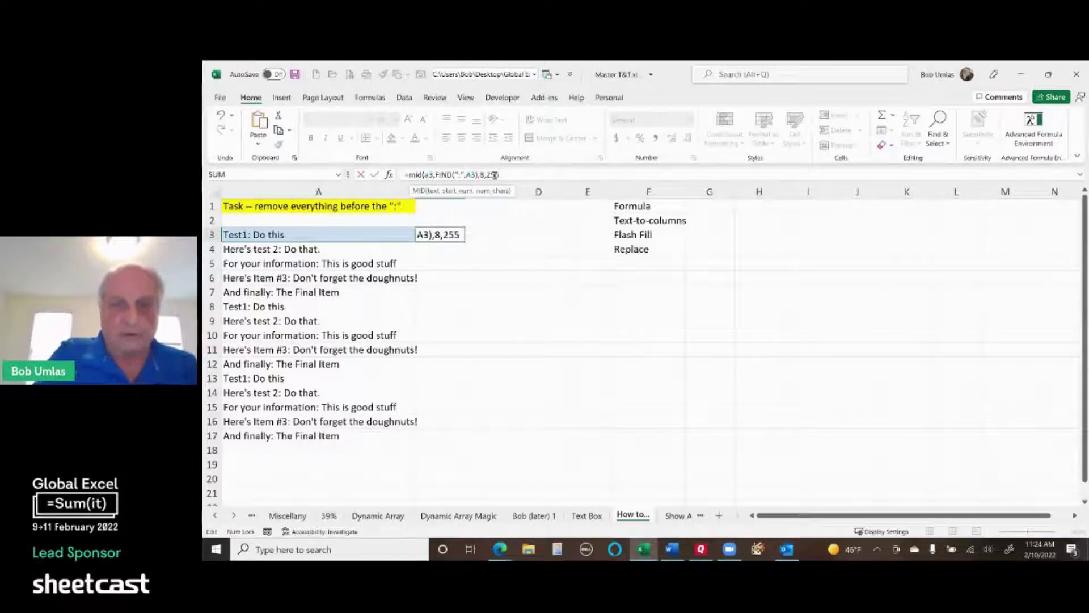
text())
key(Return)
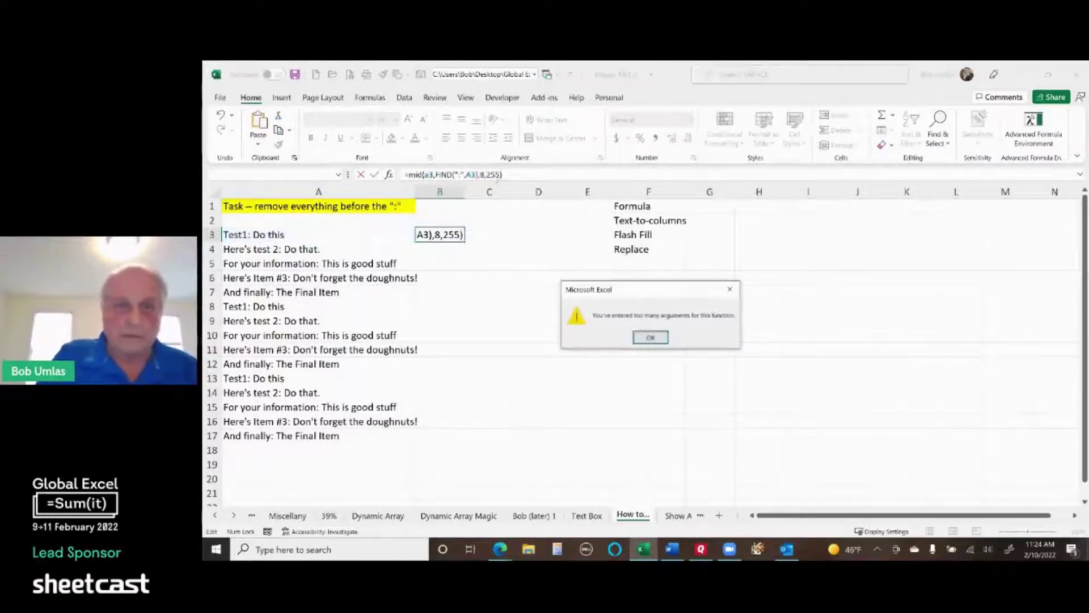
key(Return)
Replace the 8 with +2, giving =MID(A3,FIND(":",A3)+2,255) so B3 shows 'Do this'.
key(End)
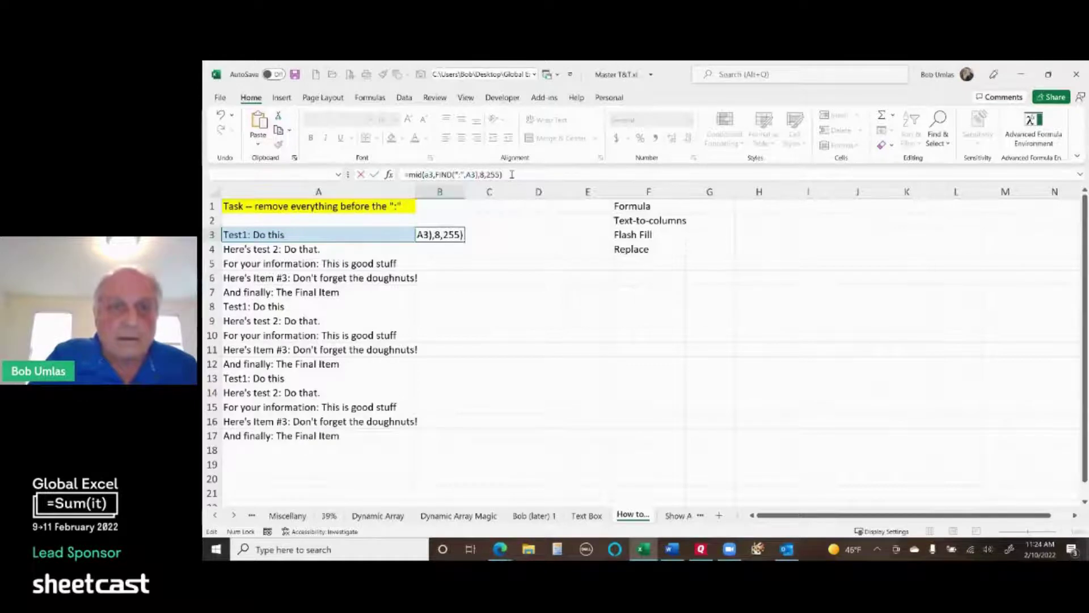
click(478, 175)
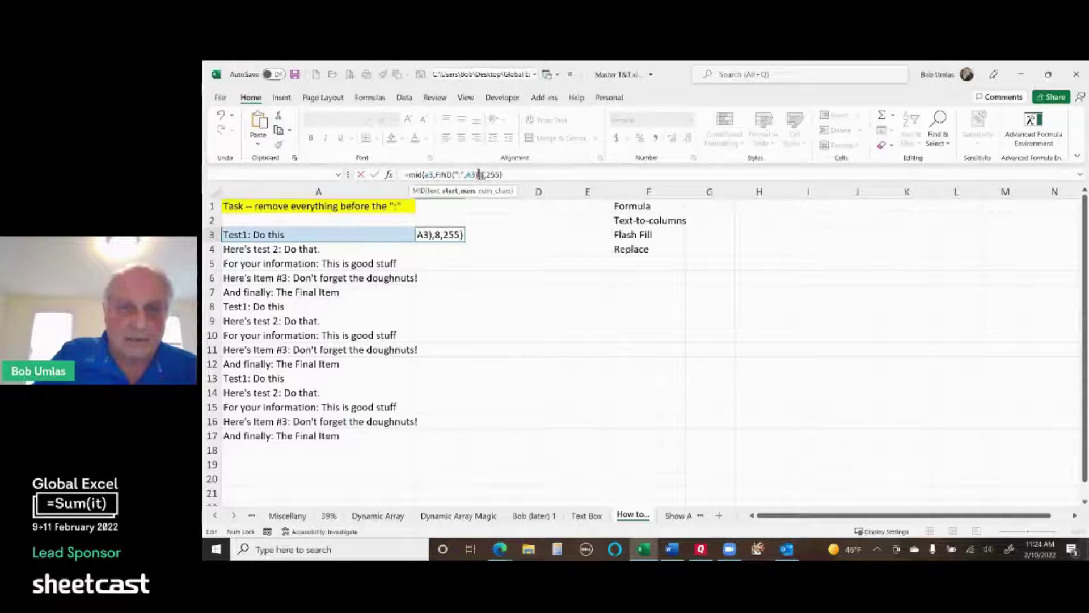
double_click(482, 174)
key(BackSpace)
key(BackSpace)
text(2)
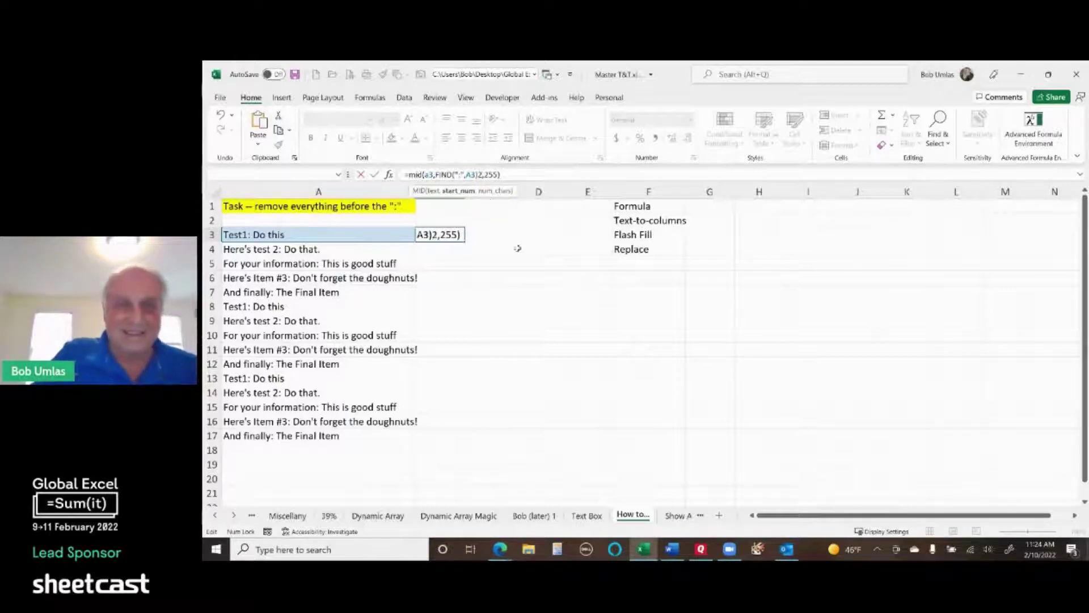
key(Left)
text(+)
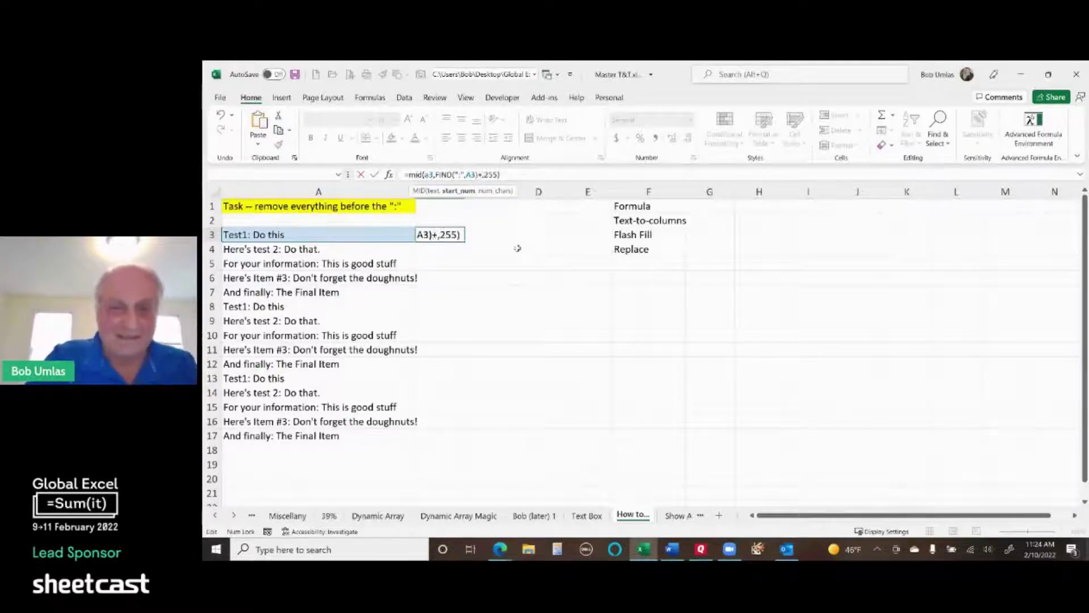
key(Right)
key(Return)
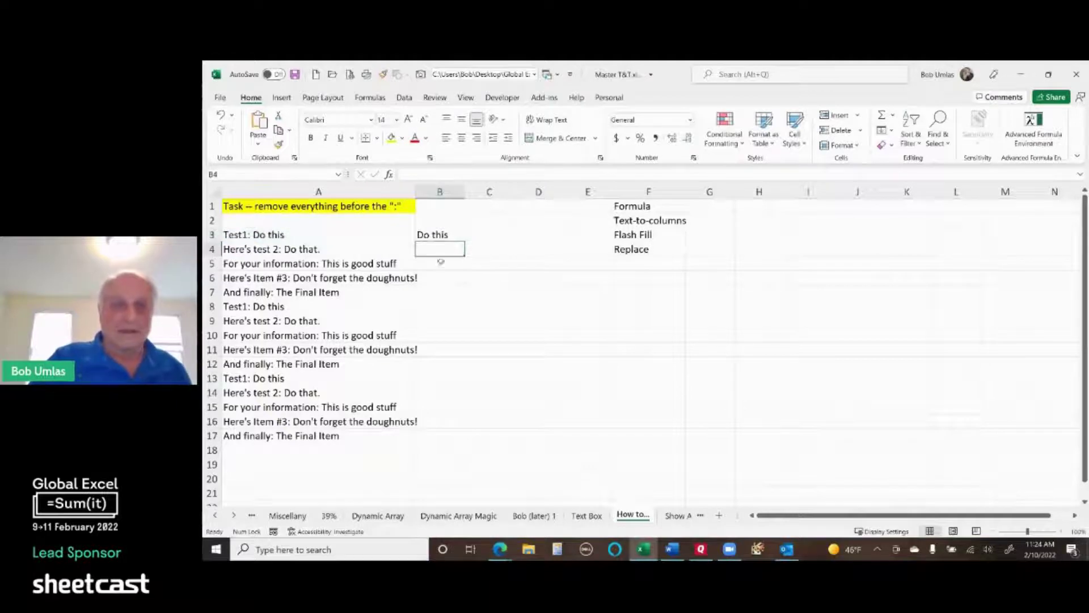
Fill the MID formula down to B17 and copy the results as values over A3:A17.
click(448, 232)
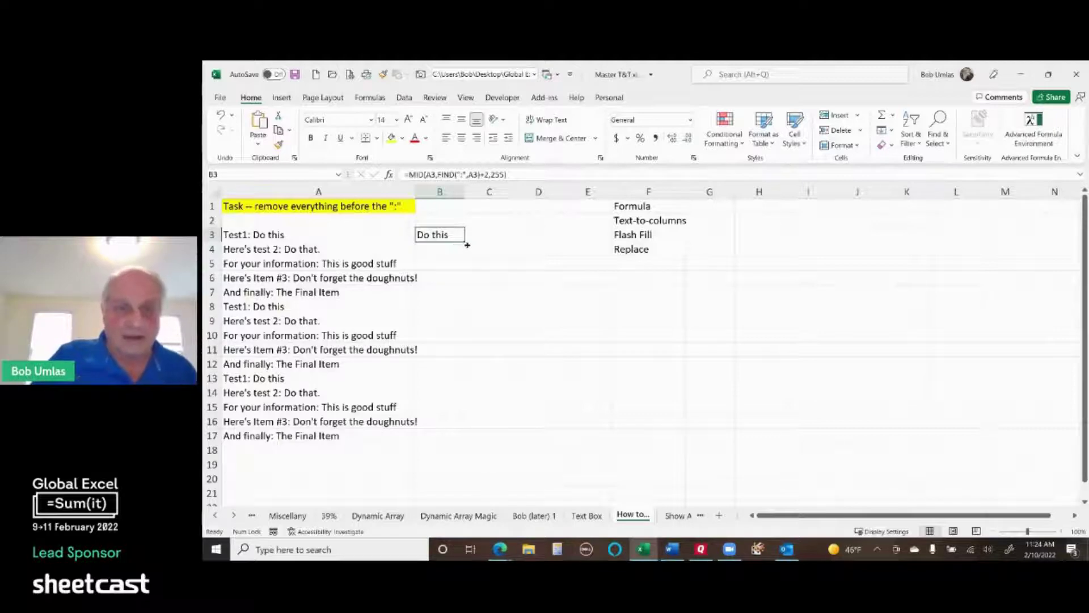
double_click(464, 242)
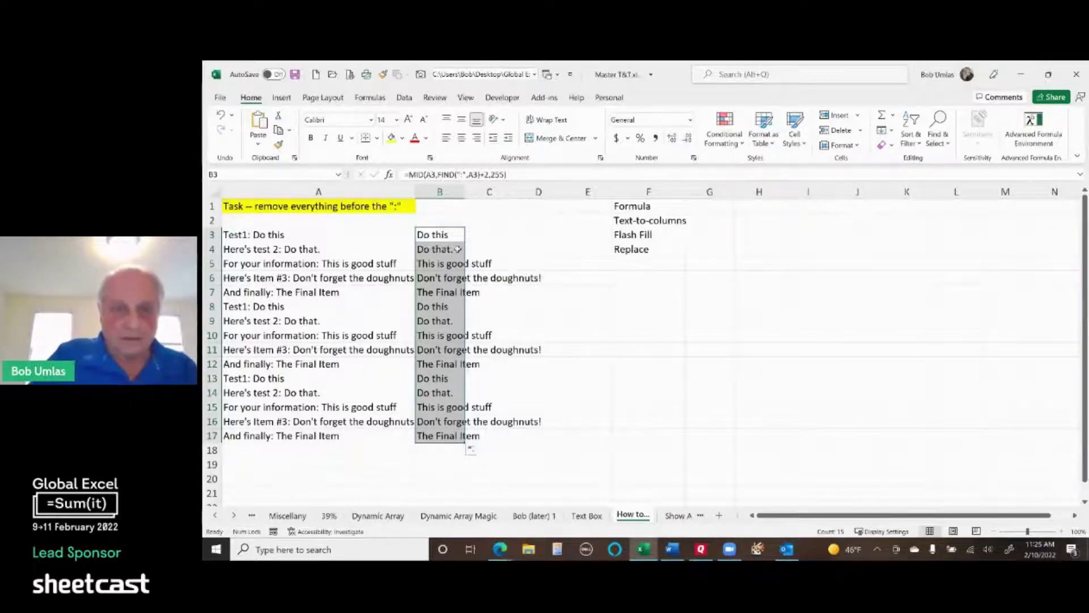
drag(465, 252, 404, 256)
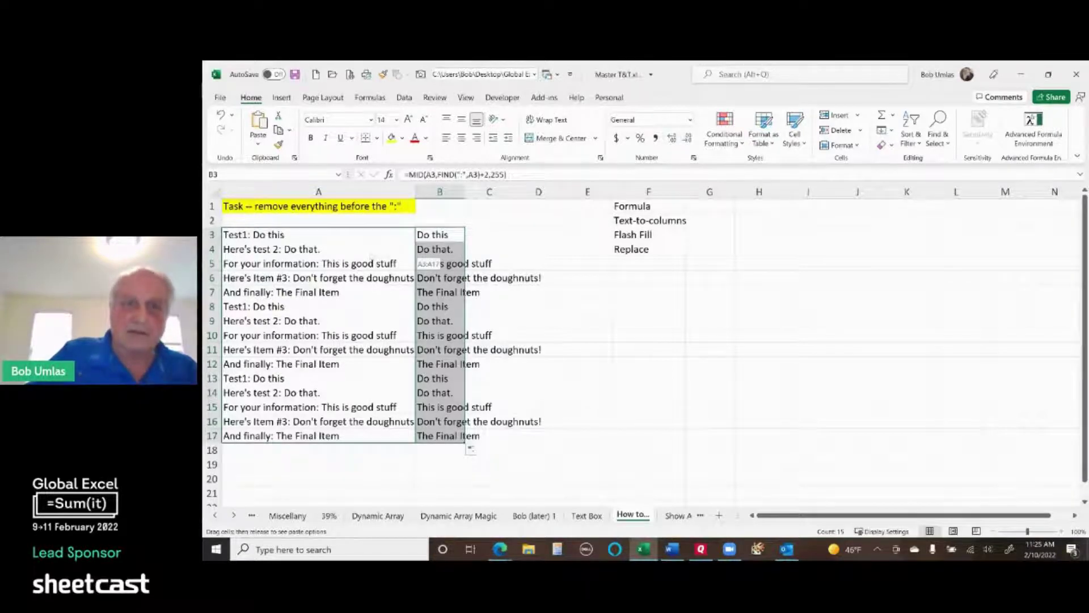
drag(404, 256, 371, 254)
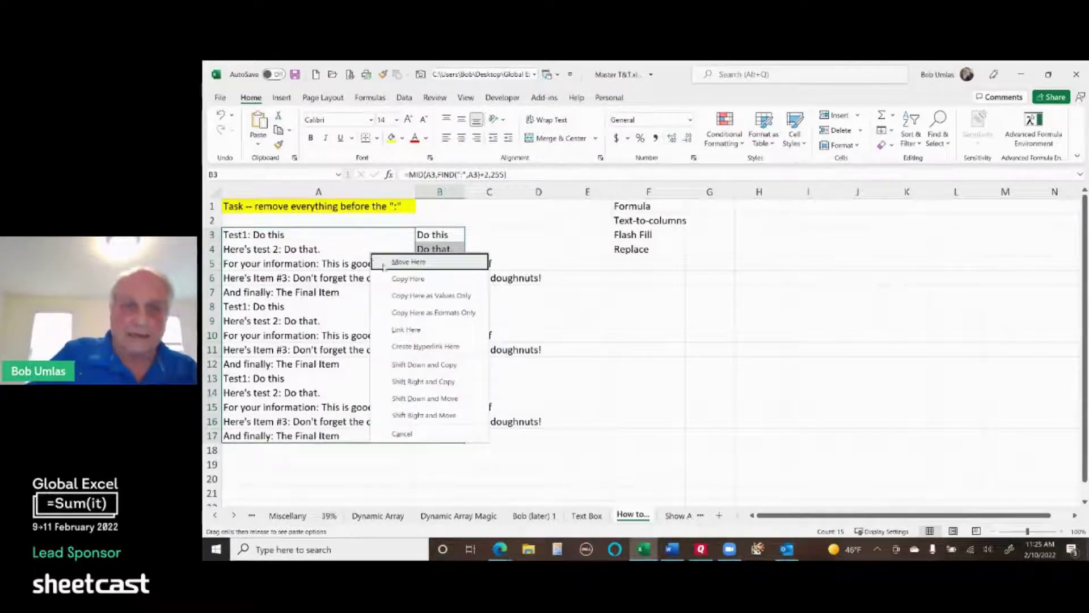
click(422, 296)
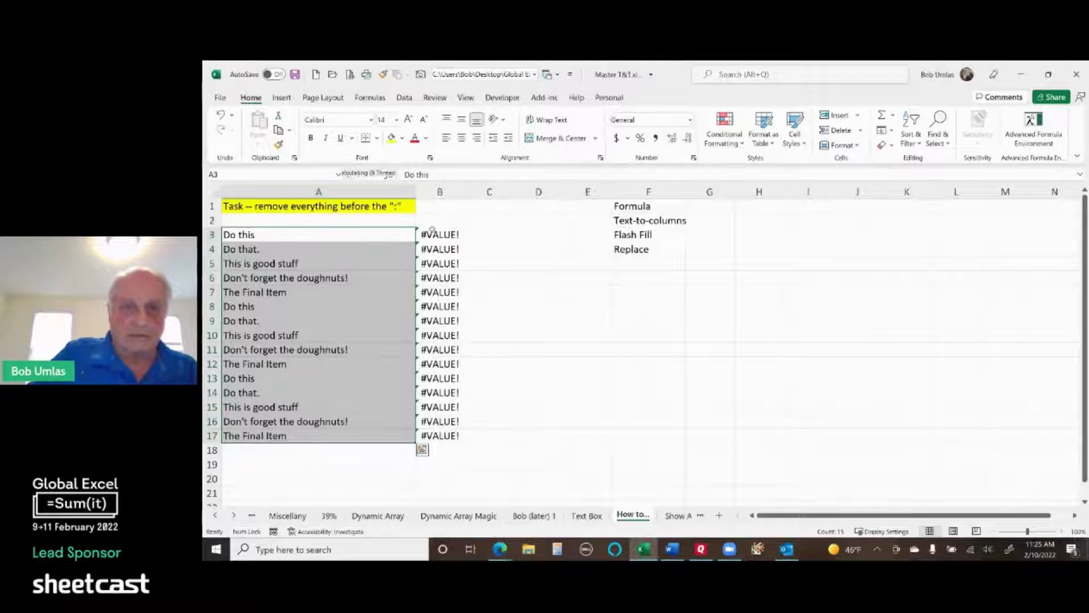
Copy blank B2 down over the #VALUE! errors, check column A, then undo.
click(437, 221)
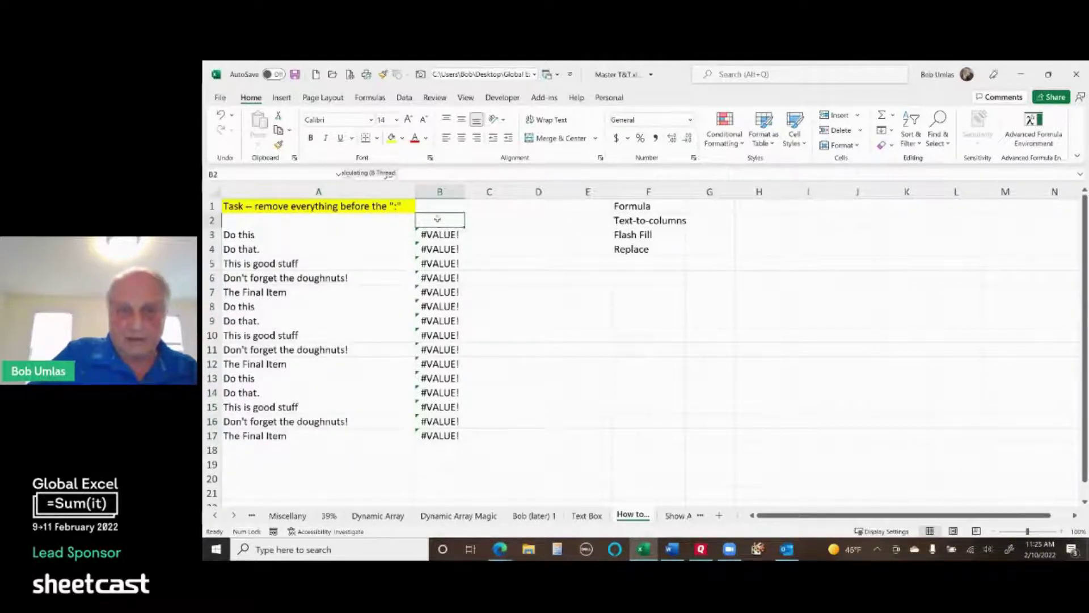
drag(464, 227, 448, 457)
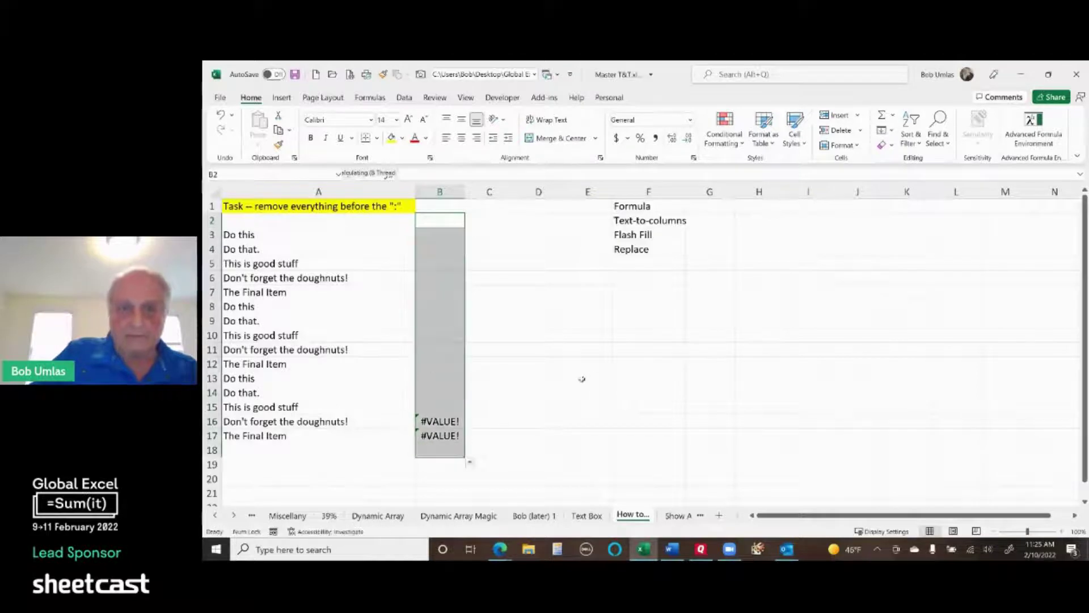
click(280, 237)
click(272, 274)
click(277, 334)
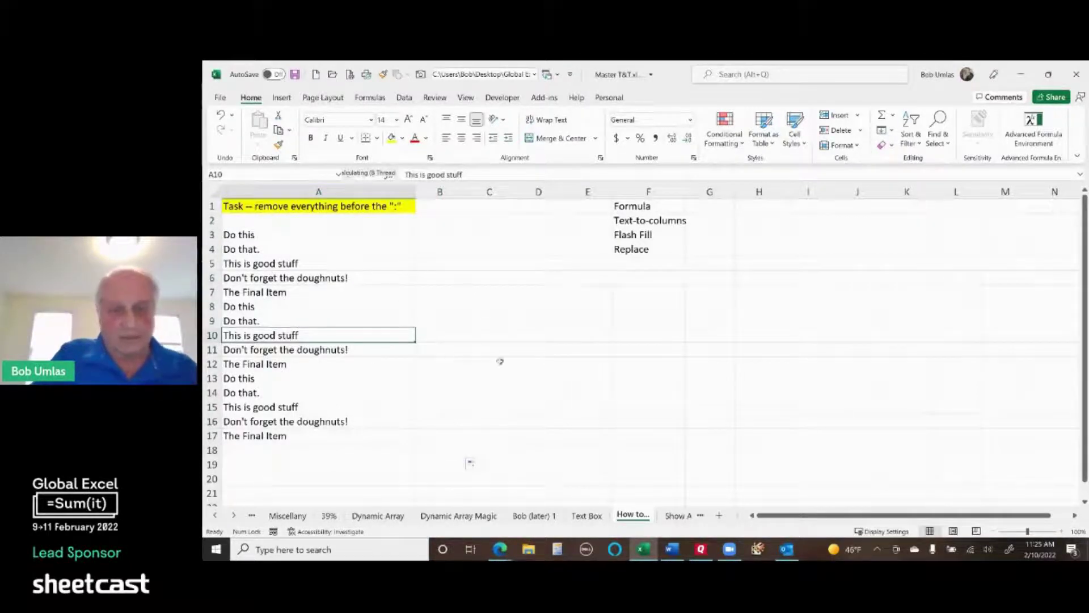
key(ctrl+z)
key(ctrl+z)
key(ctrl+z)
key(ctrl+z)
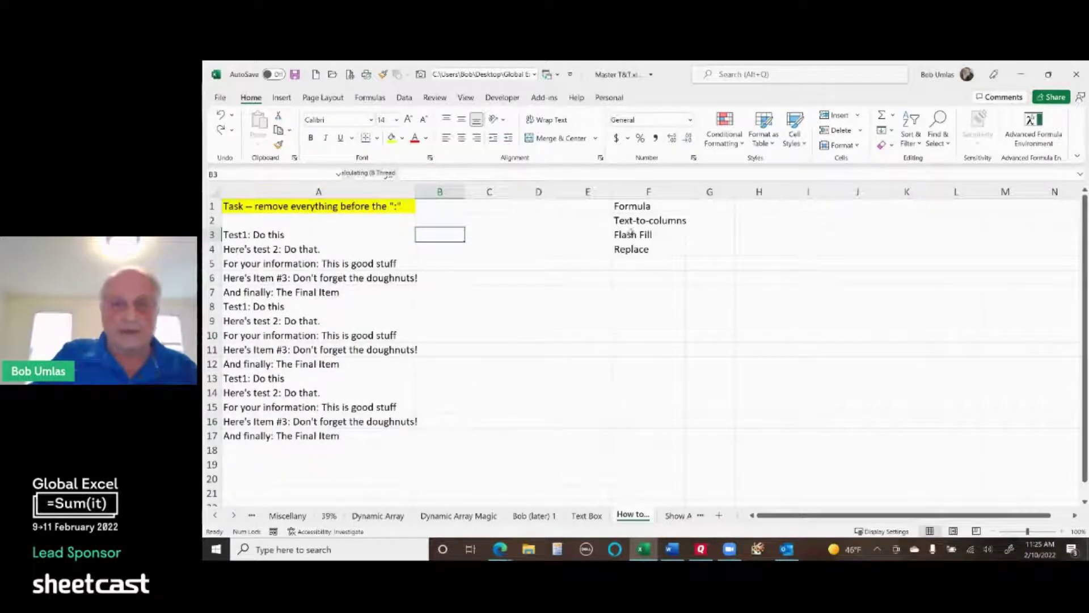
click(344, 233)
drag(344, 234, 328, 437)
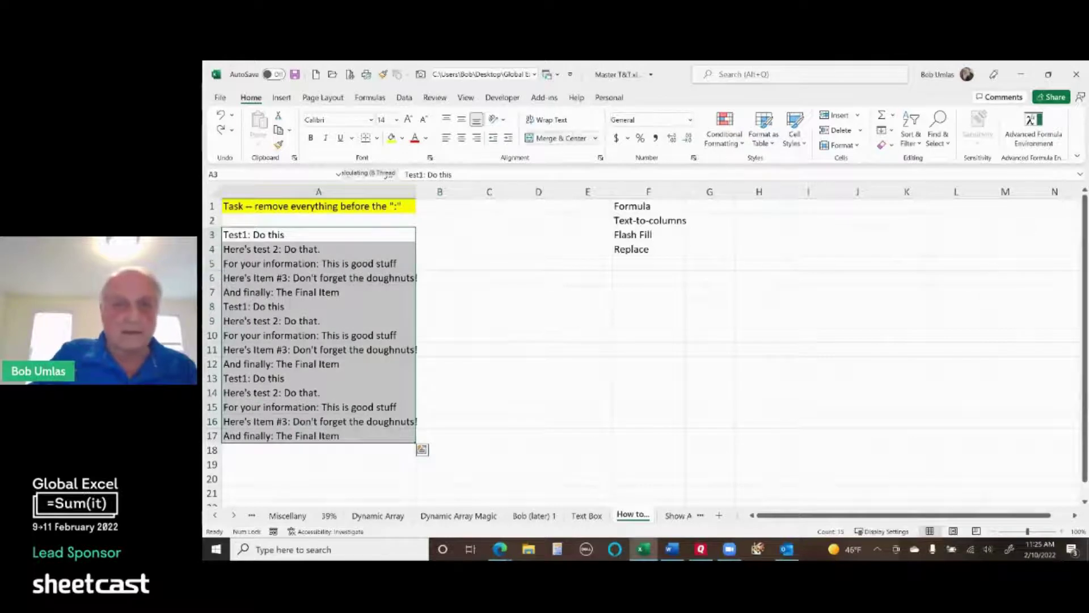
click(405, 98)
click(792, 133)
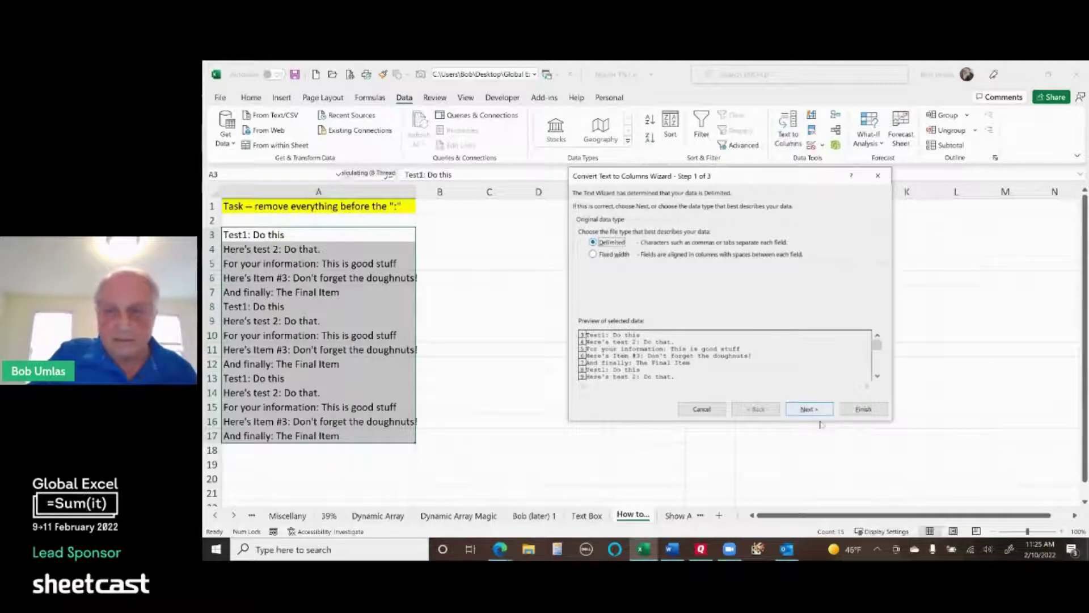
click(806, 409)
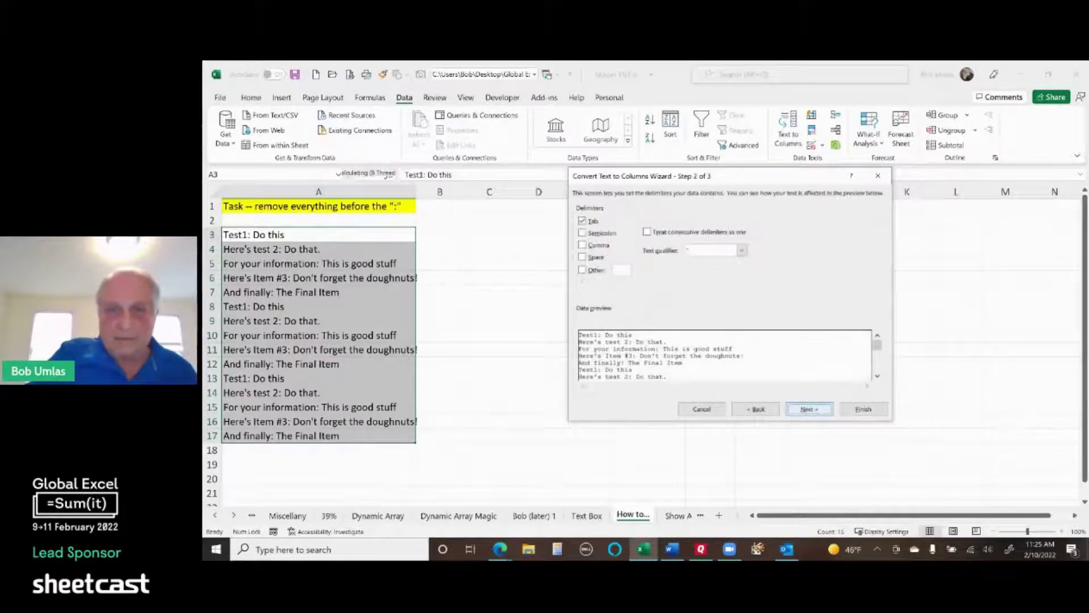
click(622, 269)
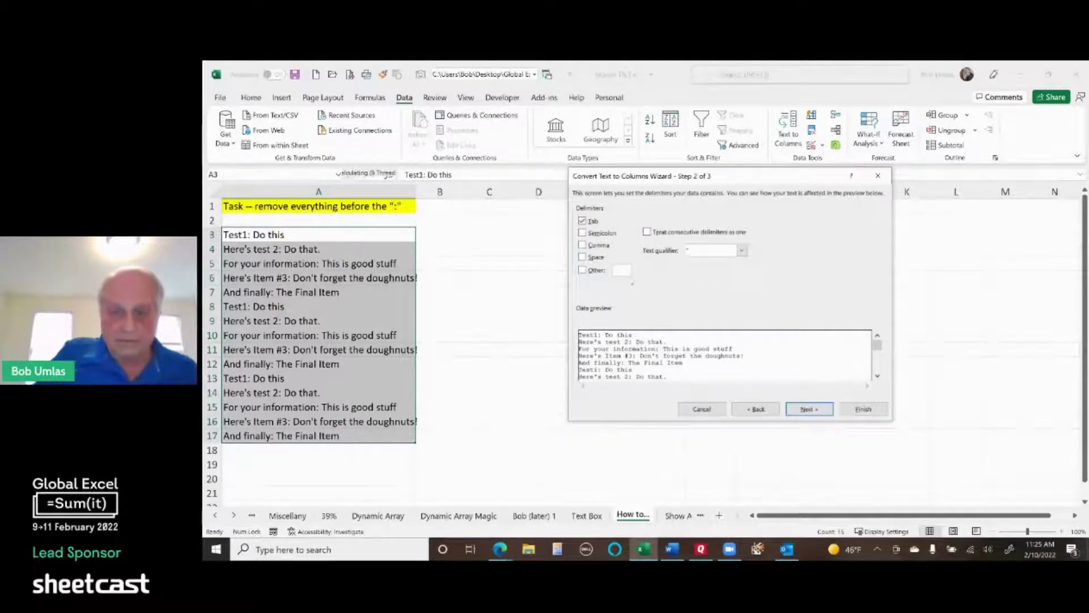
text(:)
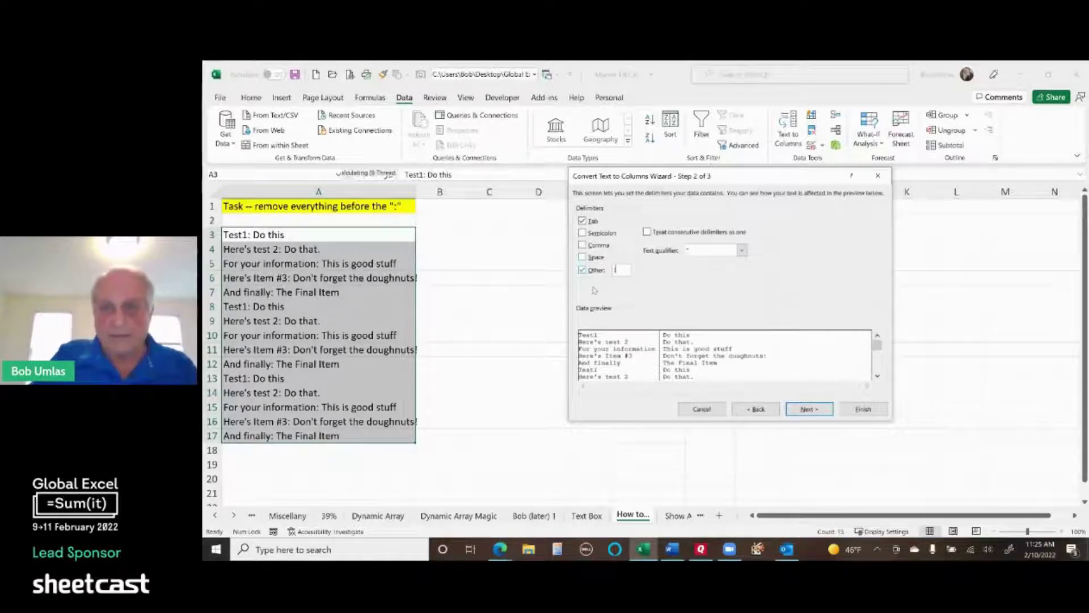
click(863, 409)
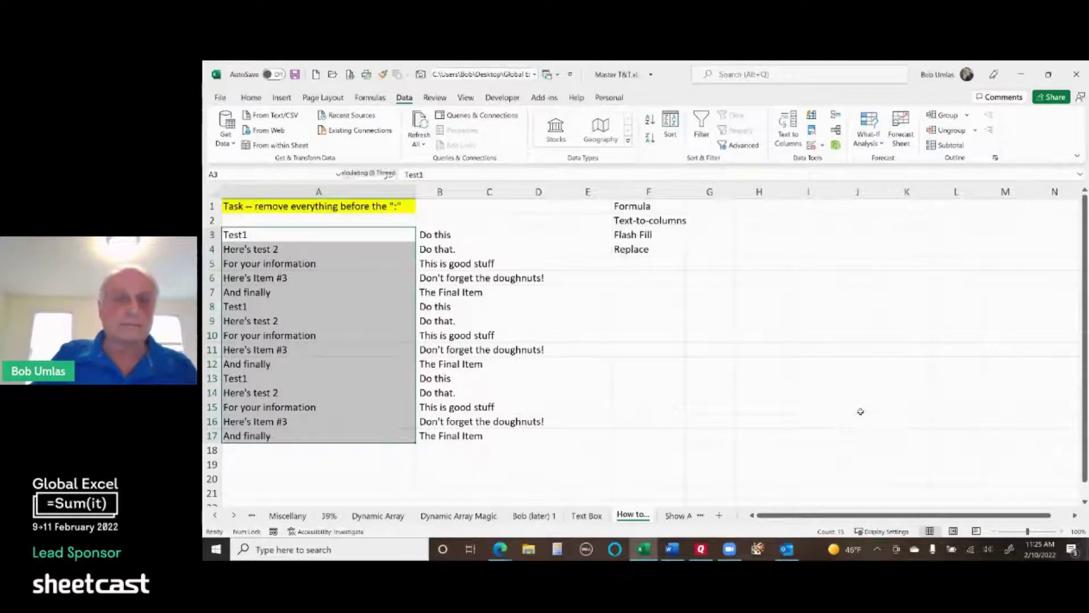
drag(448, 233, 470, 445)
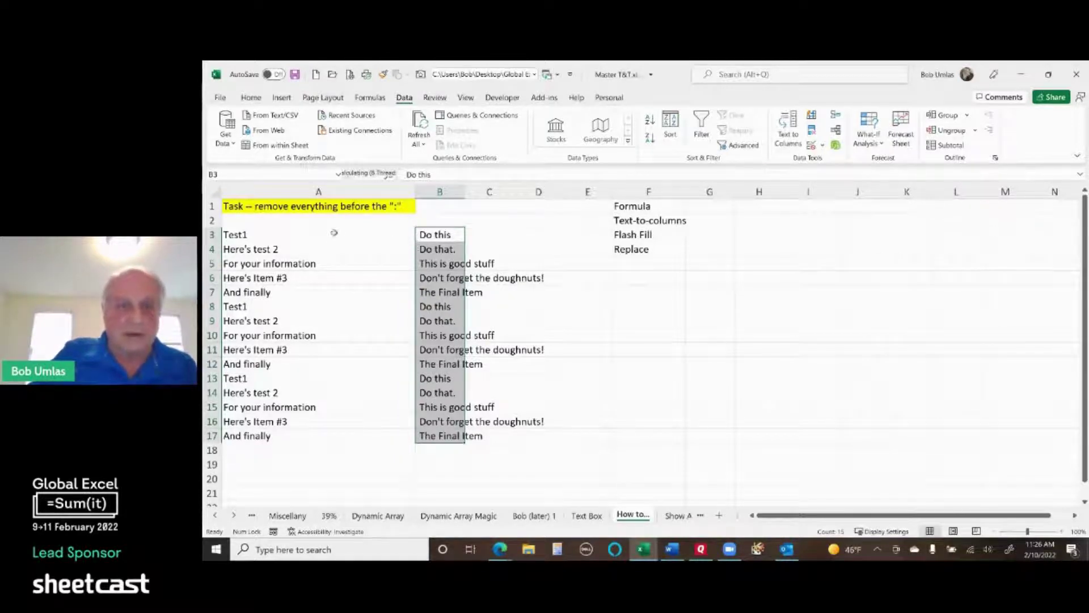
click(348, 235)
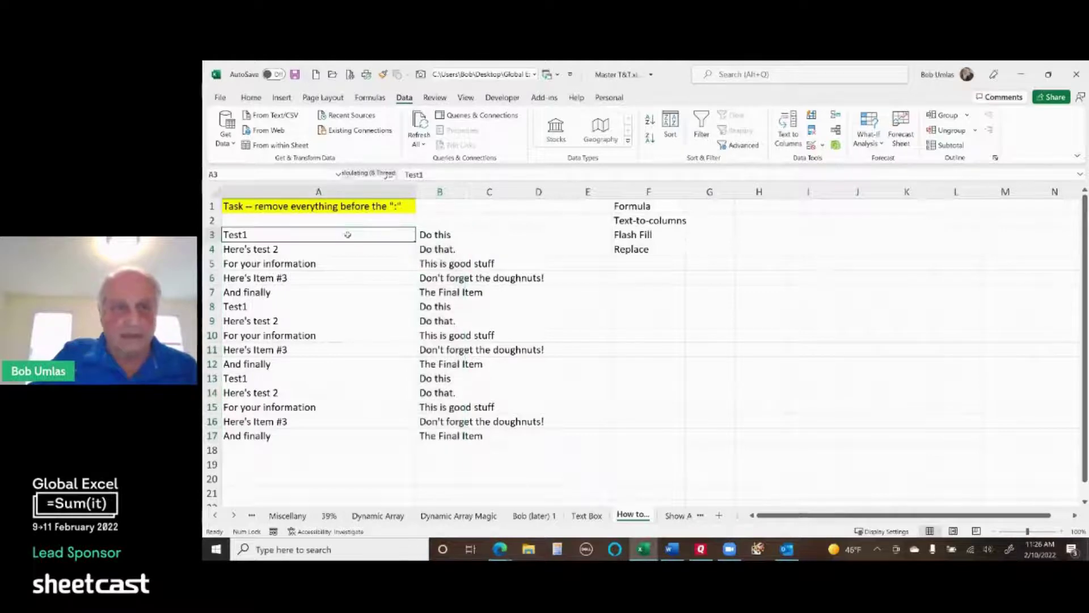
text(=trim()
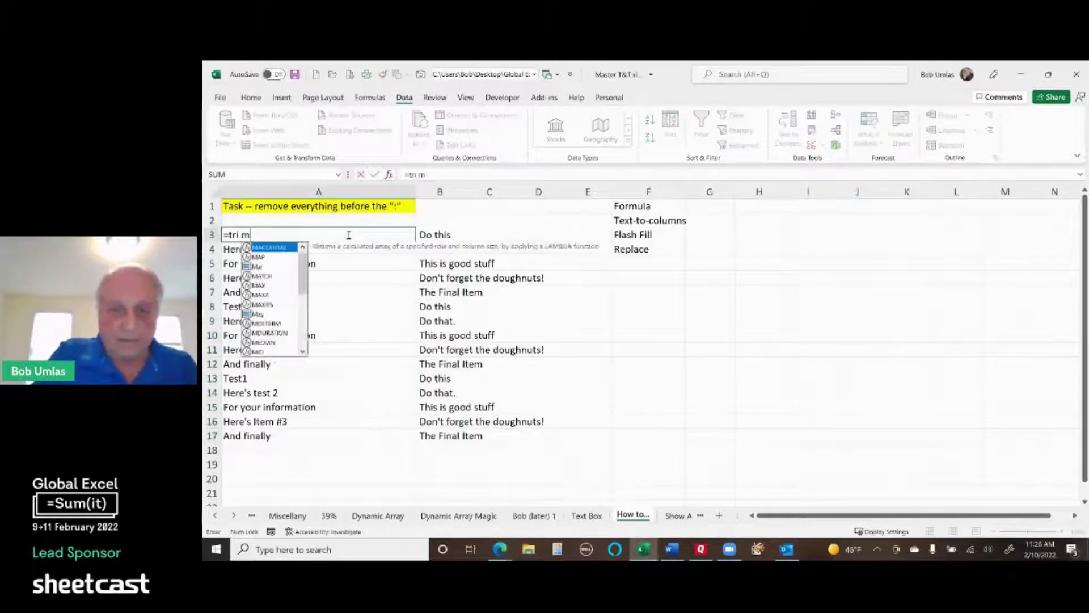
key(Escape)
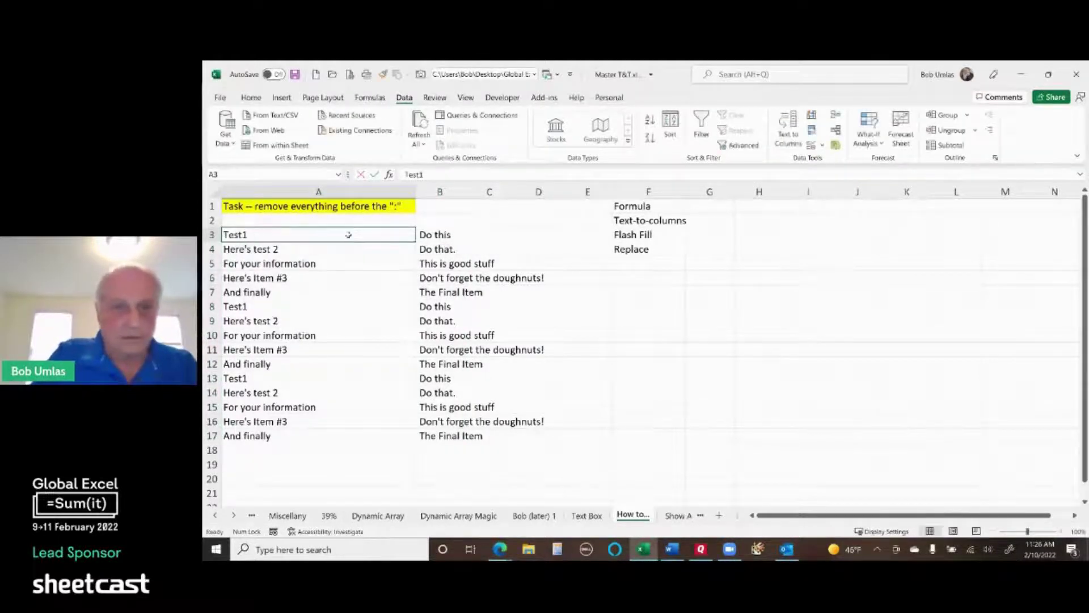
text(=)
key(Escape)
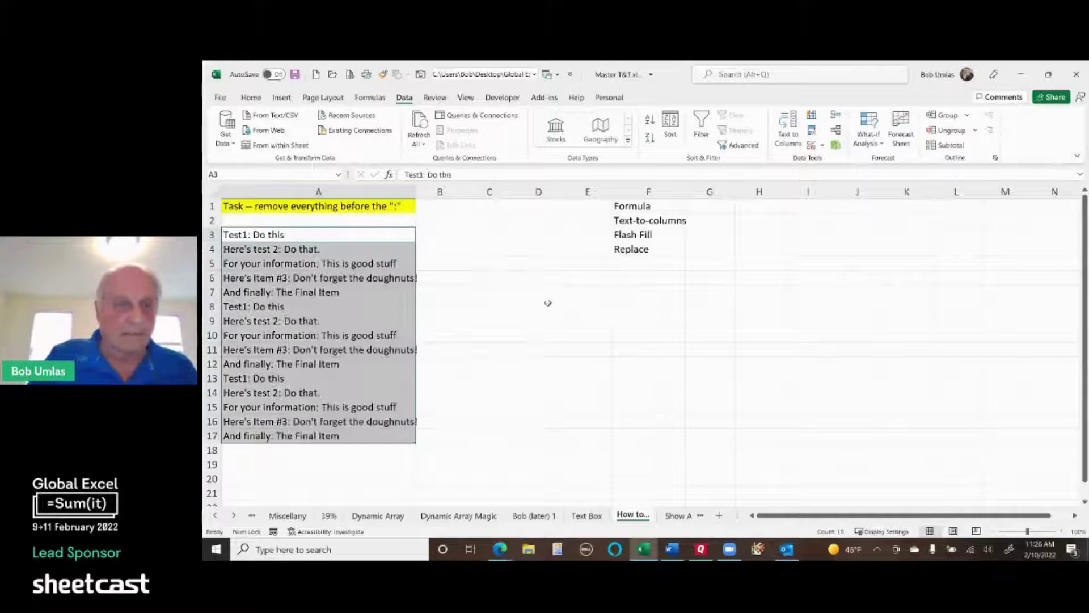
Restore the whole sentences, type 'Do this' in B3 and Flash Fill B4:B17.
key(ctrl+z)
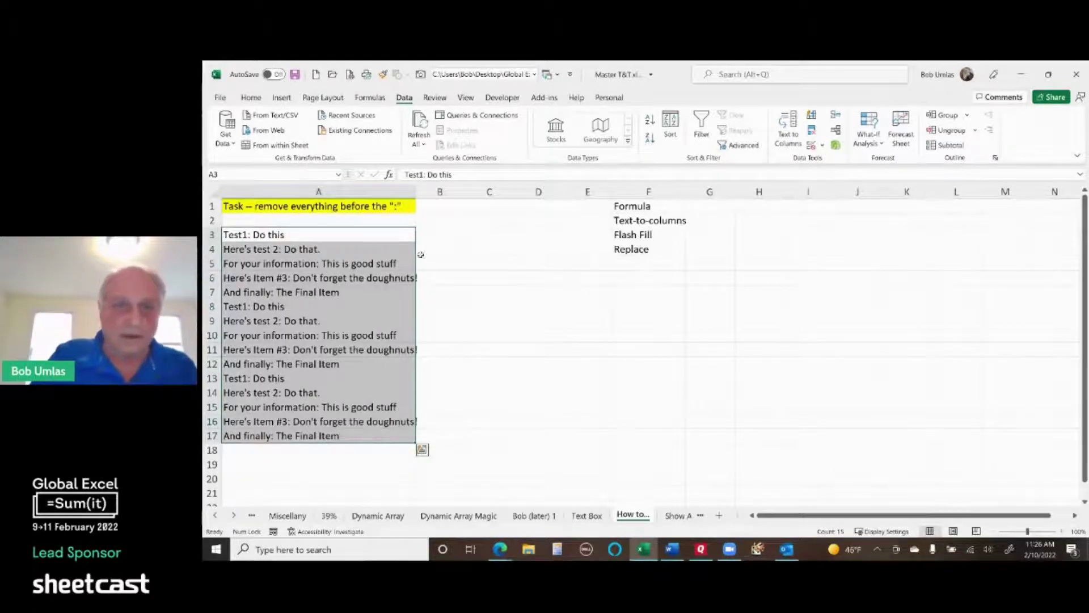
click(439, 234)
text(Do this)
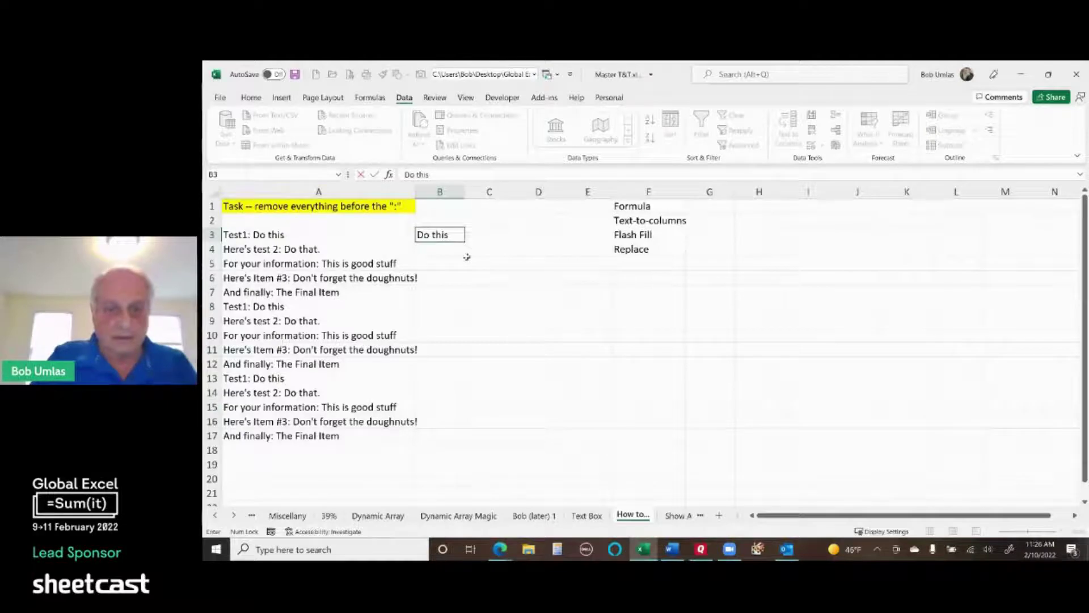
key(ctrl+Return)
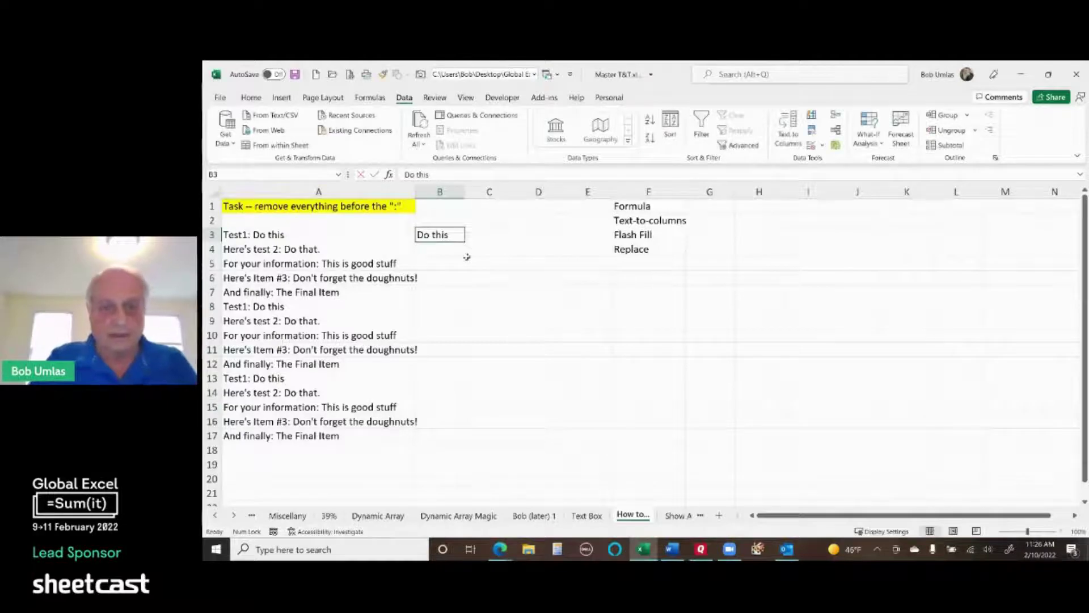
key(ctrl+e)
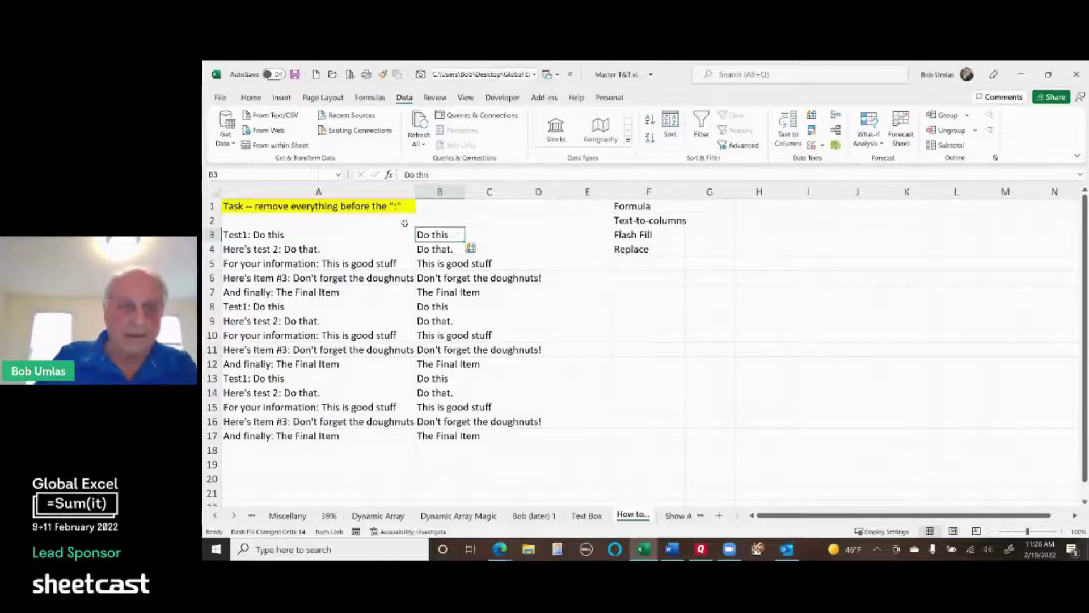
Move the flash-filled B3:B17 onto column A, replacing the original sentences.
drag(264, 237, 232, 434)
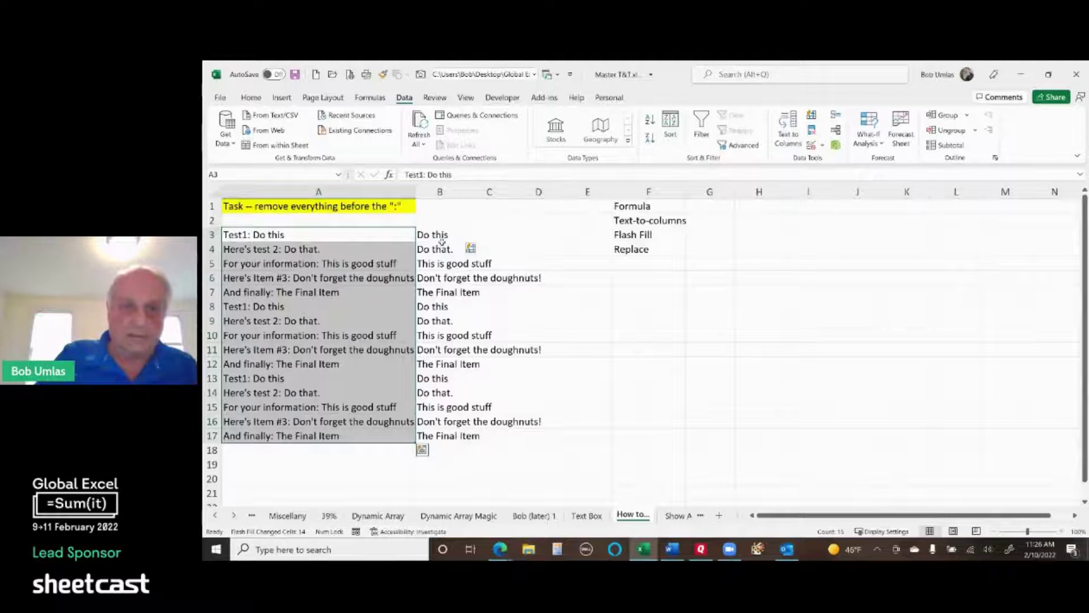
drag(442, 235, 424, 437)
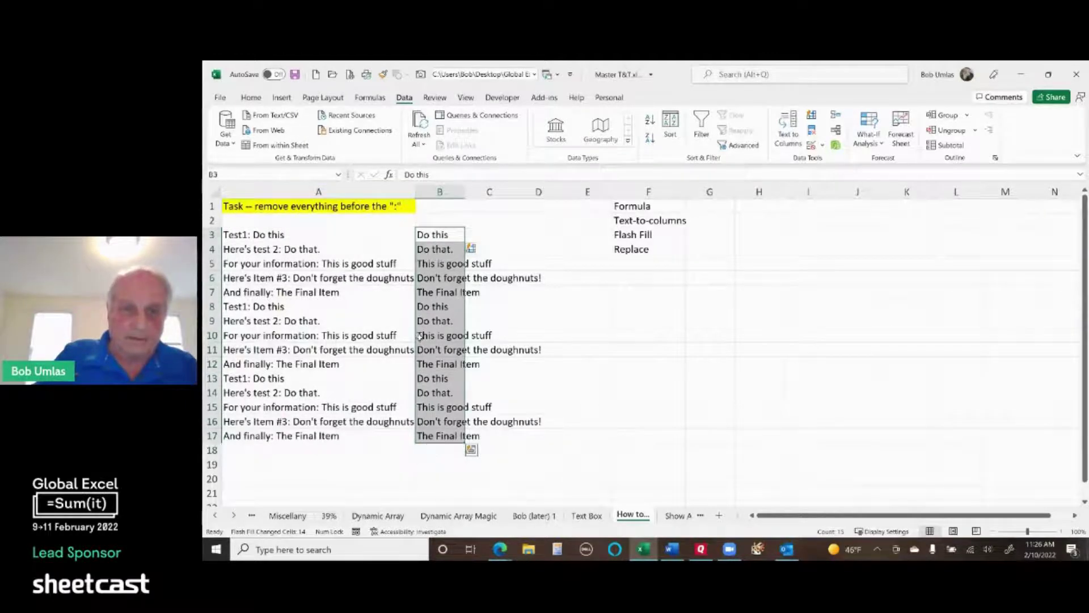
drag(420, 335, 311, 341)
click(644, 341)
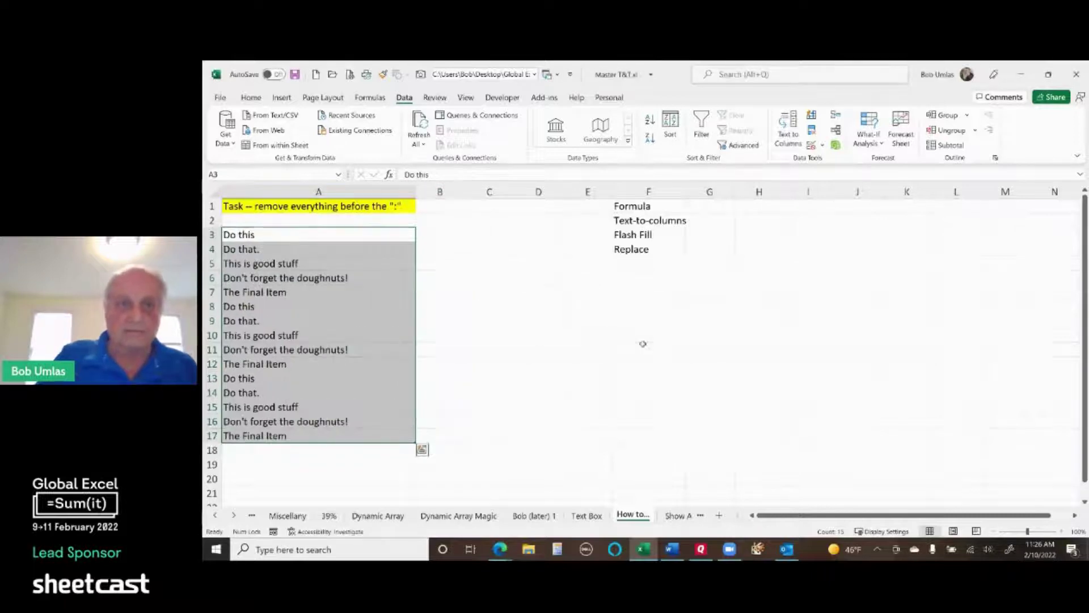
Restore column A, then strip every prefix before the colon in A3:A17 with wildcard Replace All.
key(ctrl+z)
key(ctrl+z)
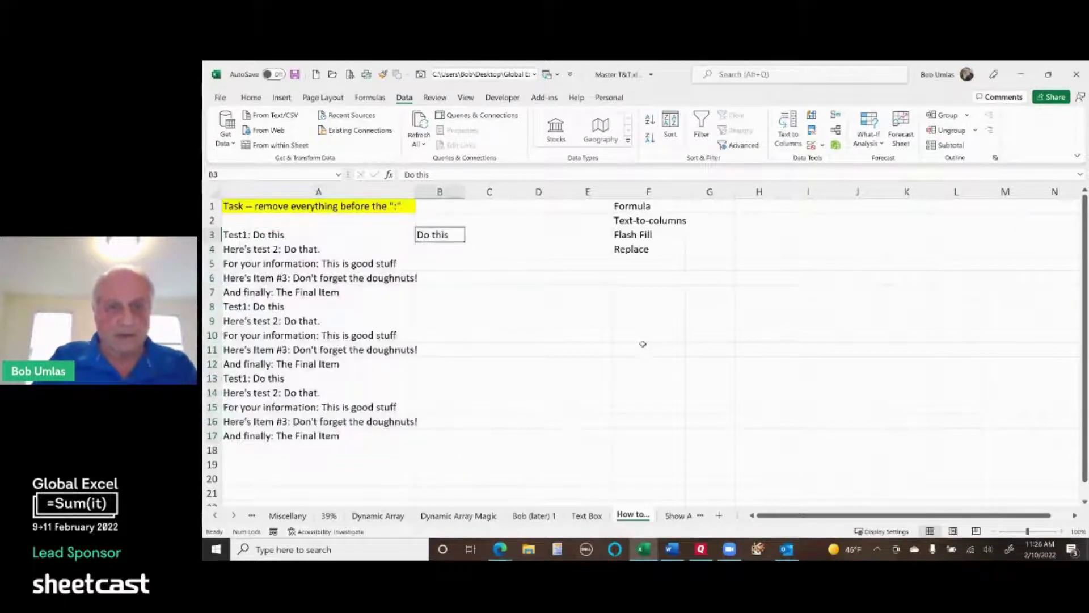
key(ctrl+z)
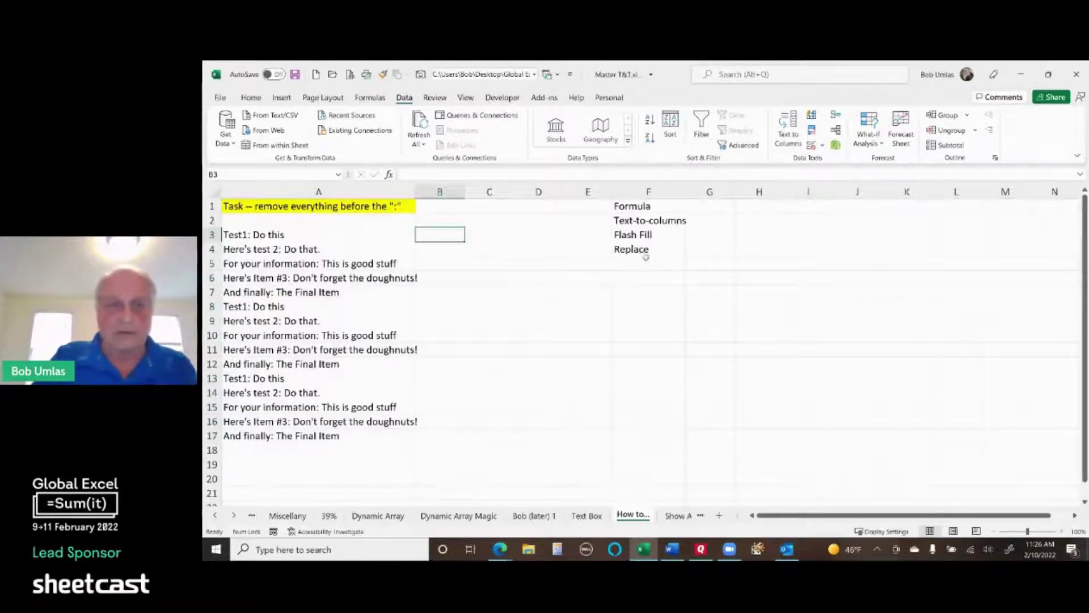
drag(284, 234, 298, 435)
key(ctrl+h)
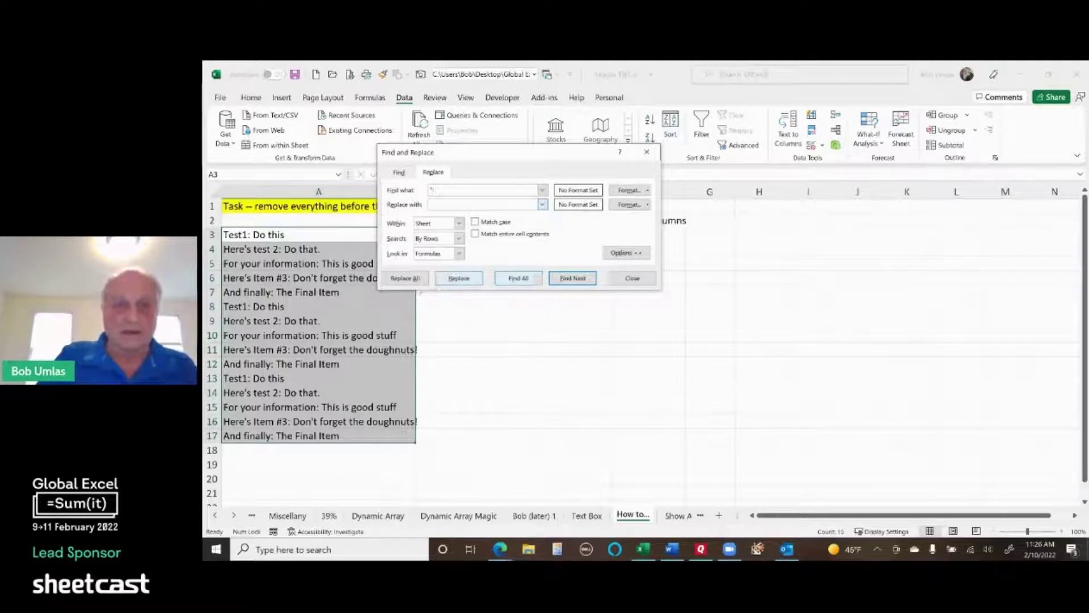
click(418, 280)
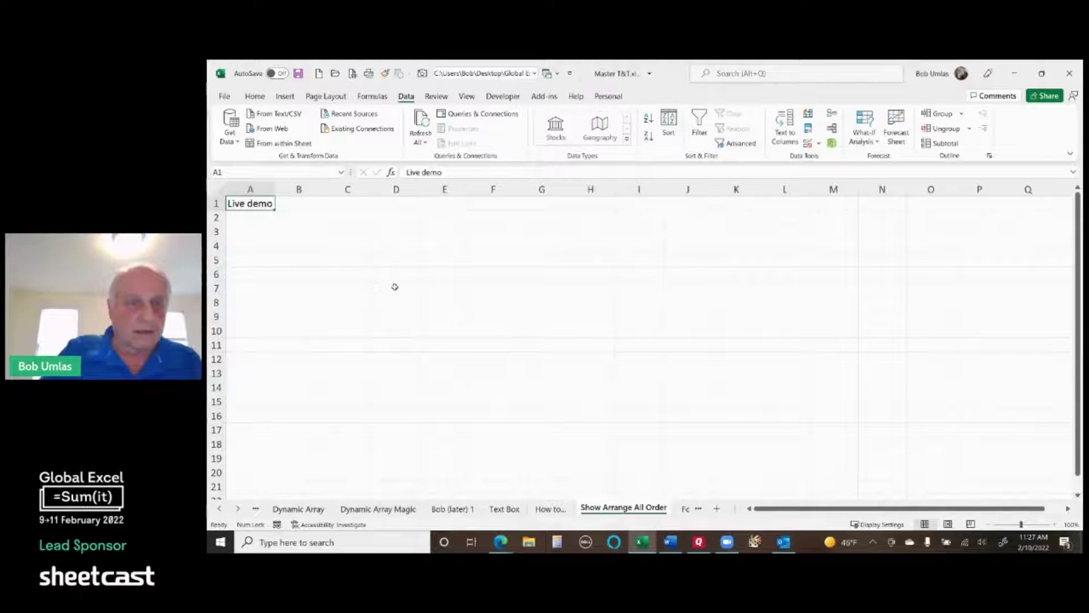
Enter 3 in cell B2 of the Show Arrange All Order sheet.
click(287, 217)
text(3)
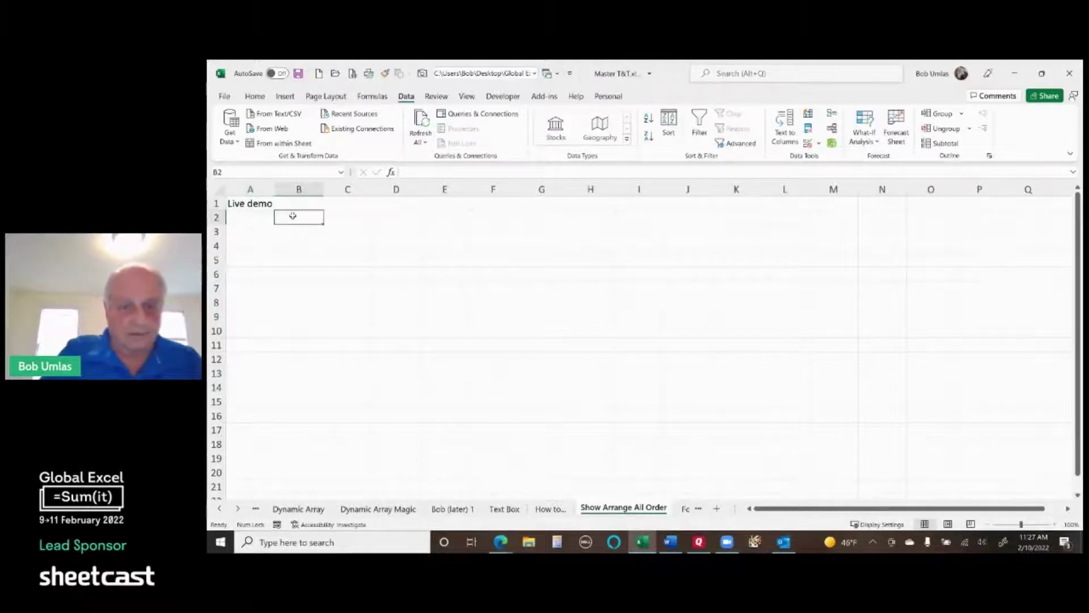
key(Return)
click(293, 216)
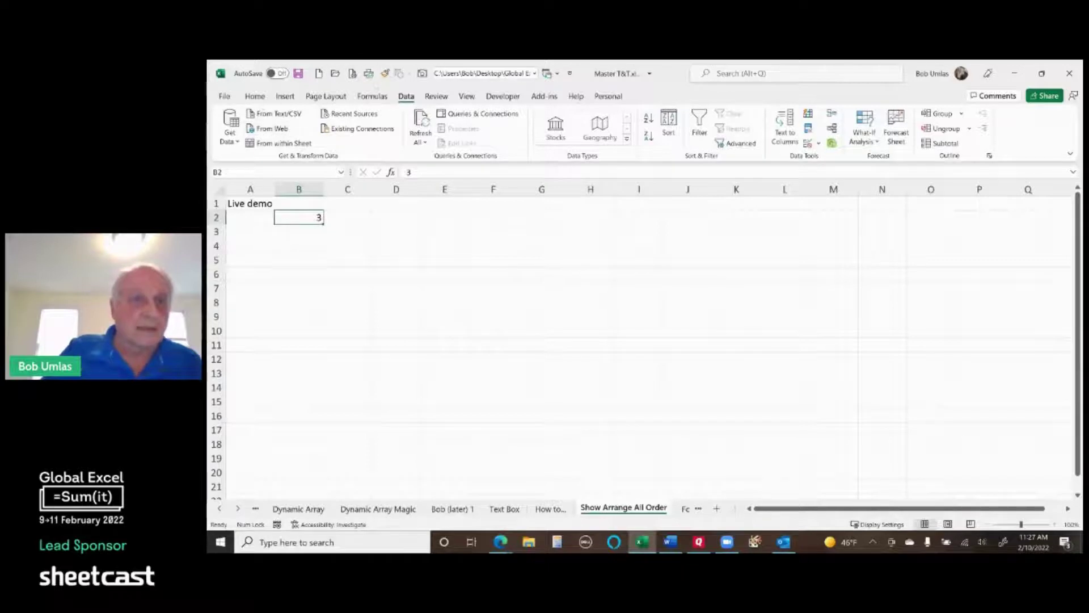
Create four new blank workbooks and bring up View > Arrange All.
click(319, 73)
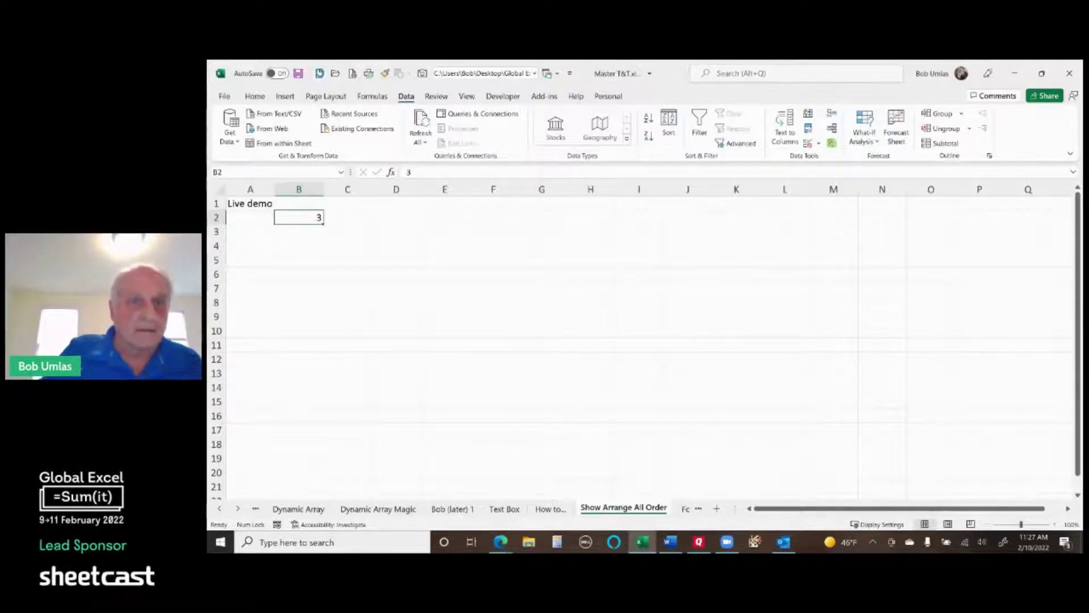
click(320, 74)
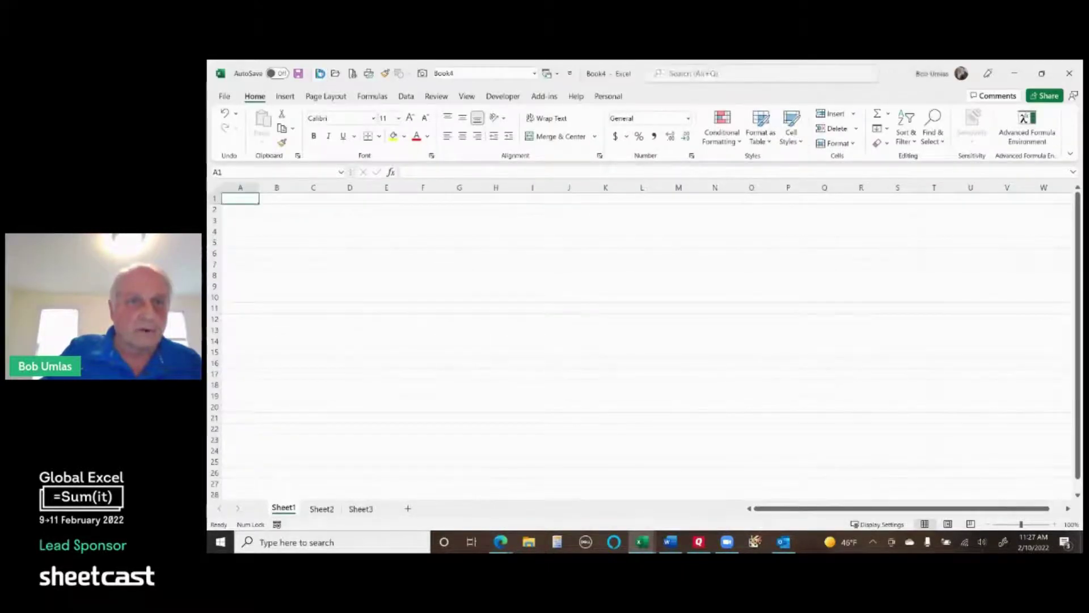
click(319, 74)
click(319, 74)
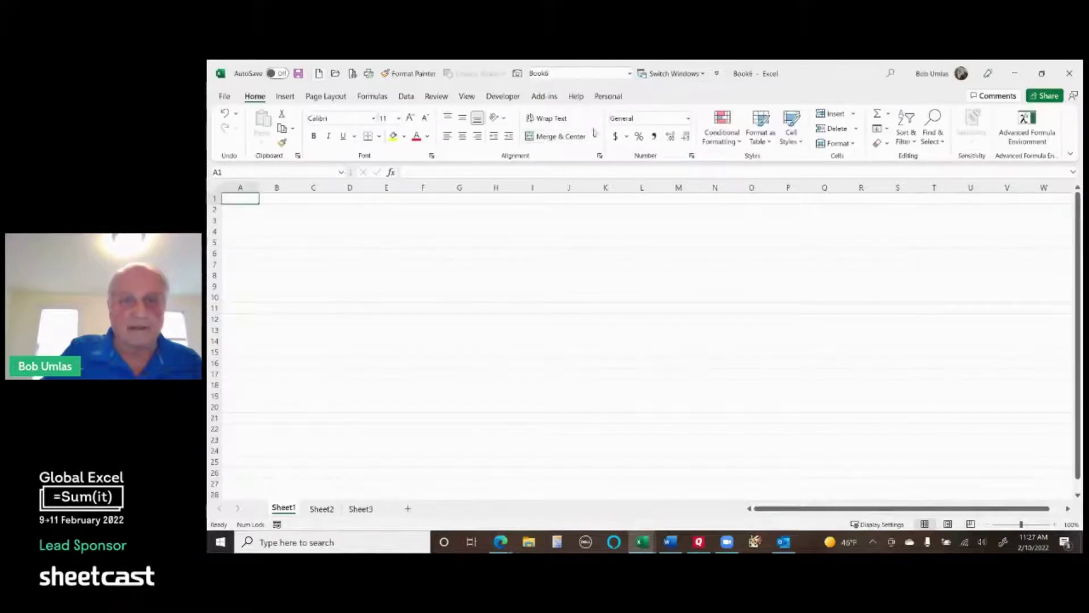
click(467, 96)
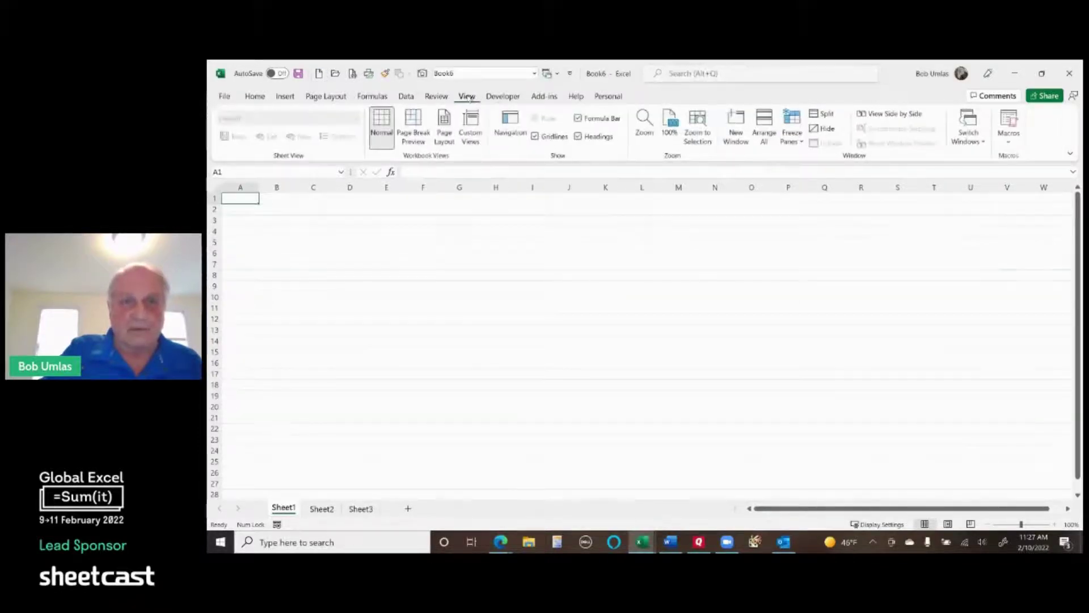
click(764, 128)
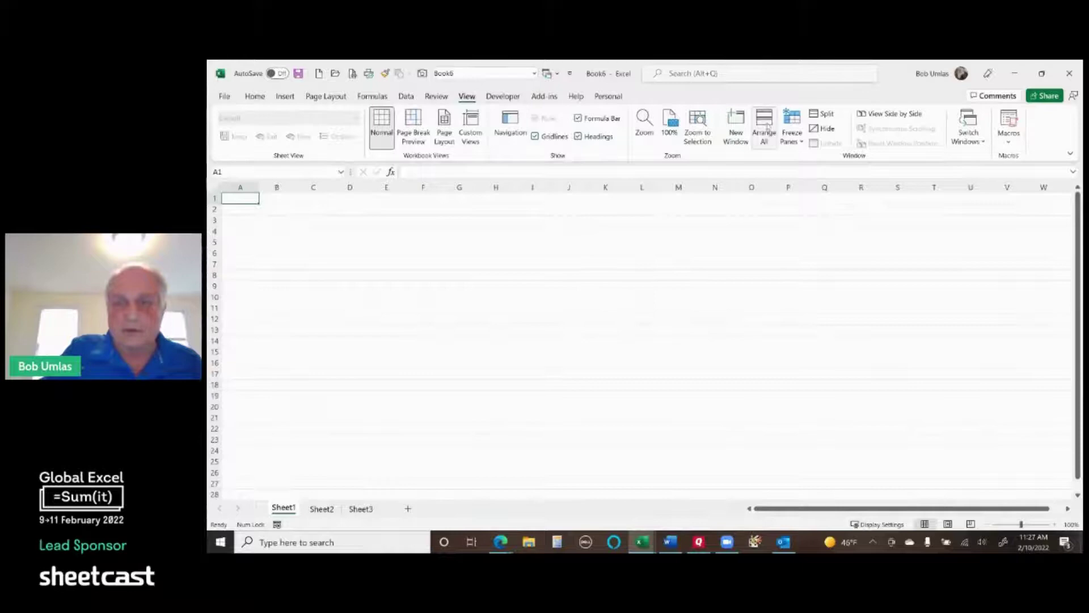
Tile the six workbook windows and enter 1 and 2 in A1 of two new workbooks.
click(702, 338)
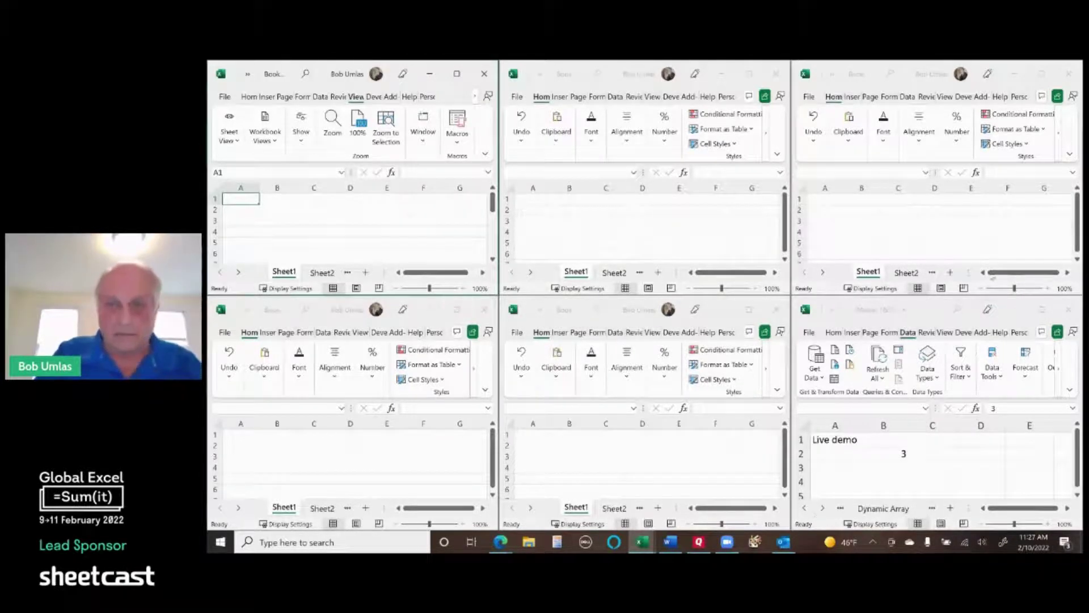
click(562, 457)
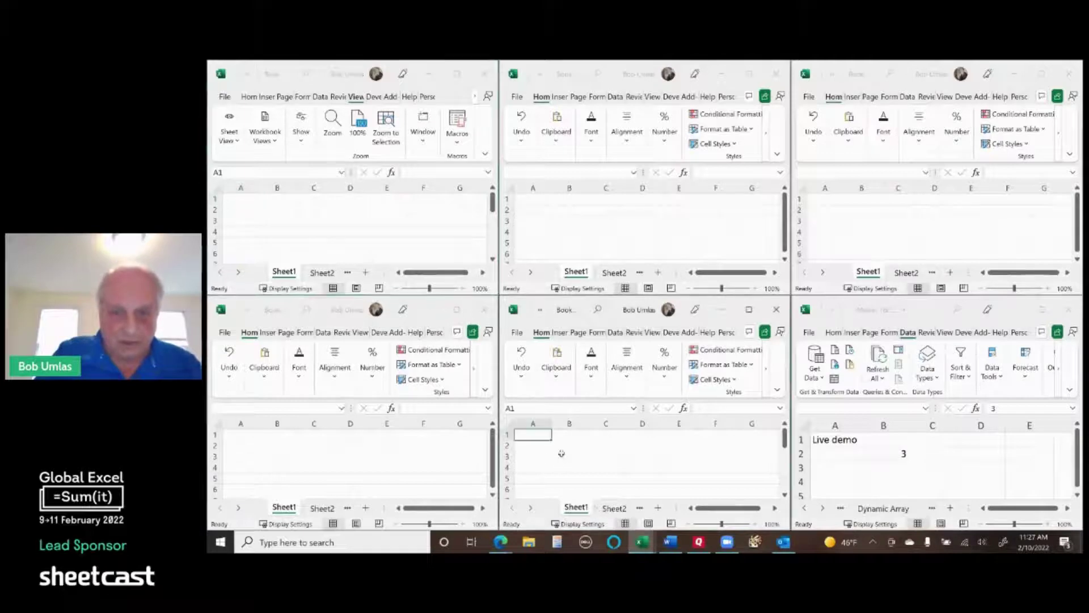
text(1)
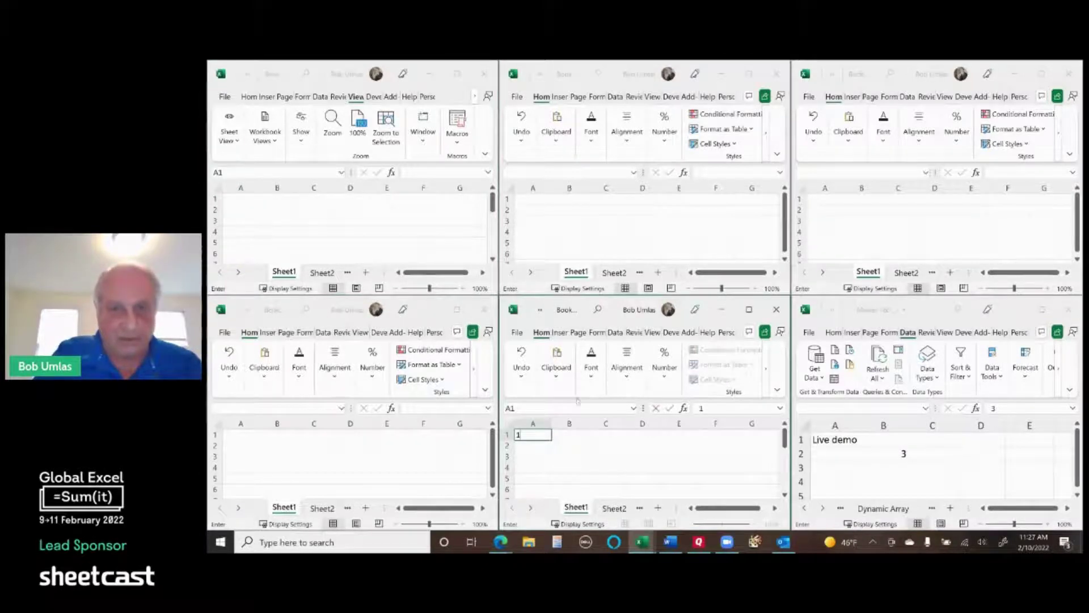
click(582, 236)
text(2)
Enter 4, 5 and 6 in A1 of the remaining three blank workbooks.
click(976, 240)
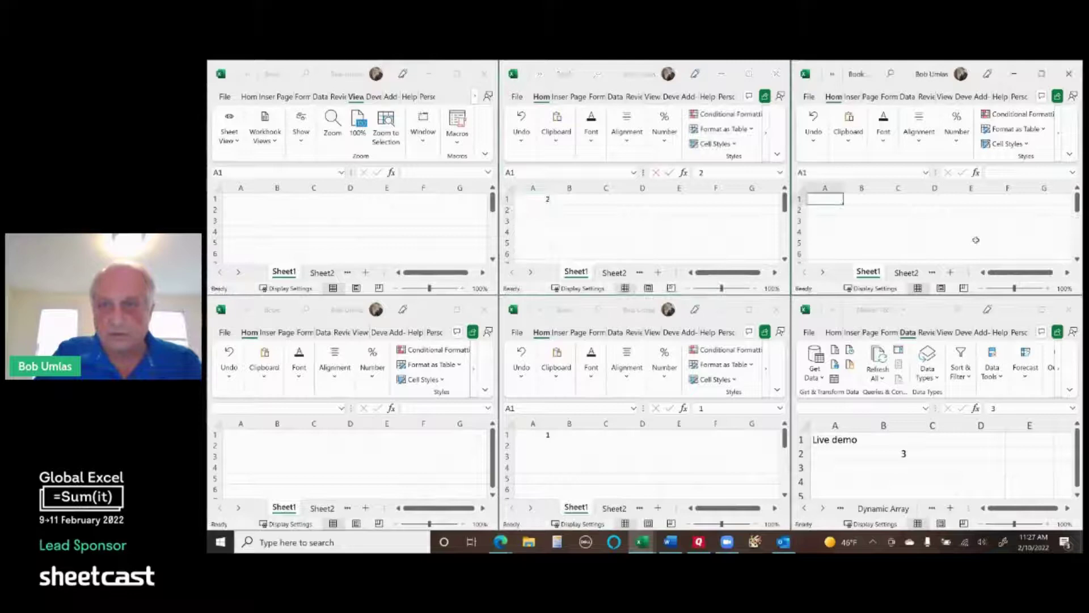
text(4)
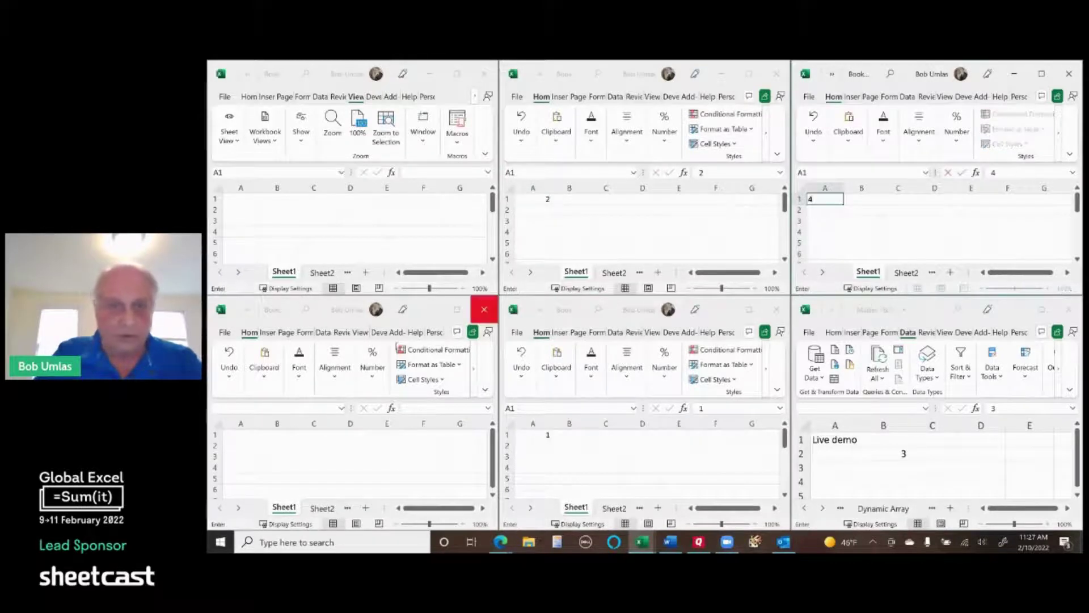
click(228, 158)
text(5)
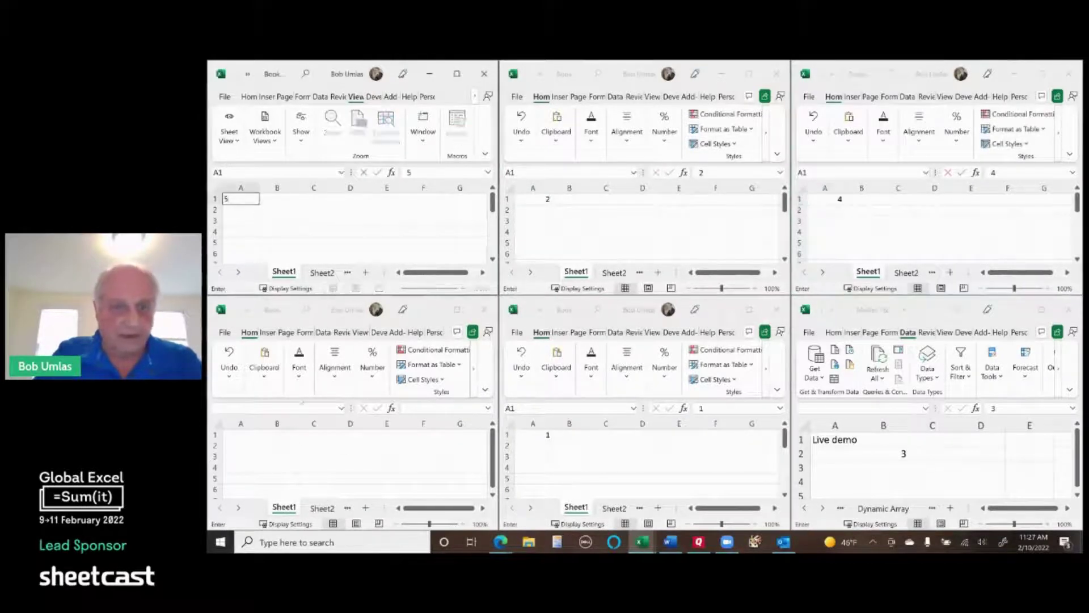
click(318, 475)
text(6)
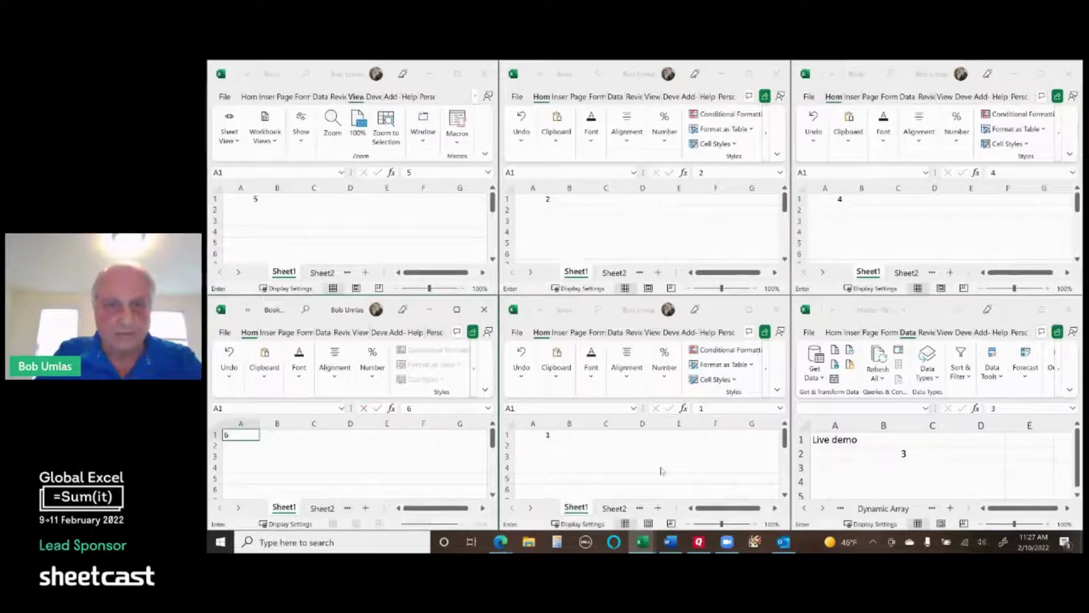
click(661, 470)
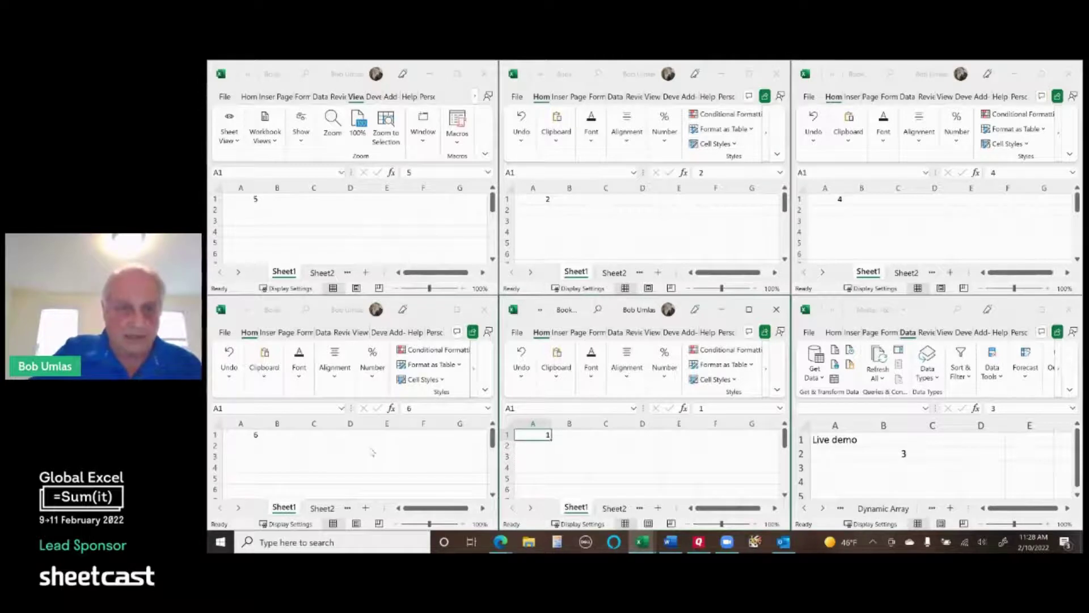
Cycle through the workbook windows with Ctrl+F6 to the lower-middle workbook.
key(ctrl+F6)
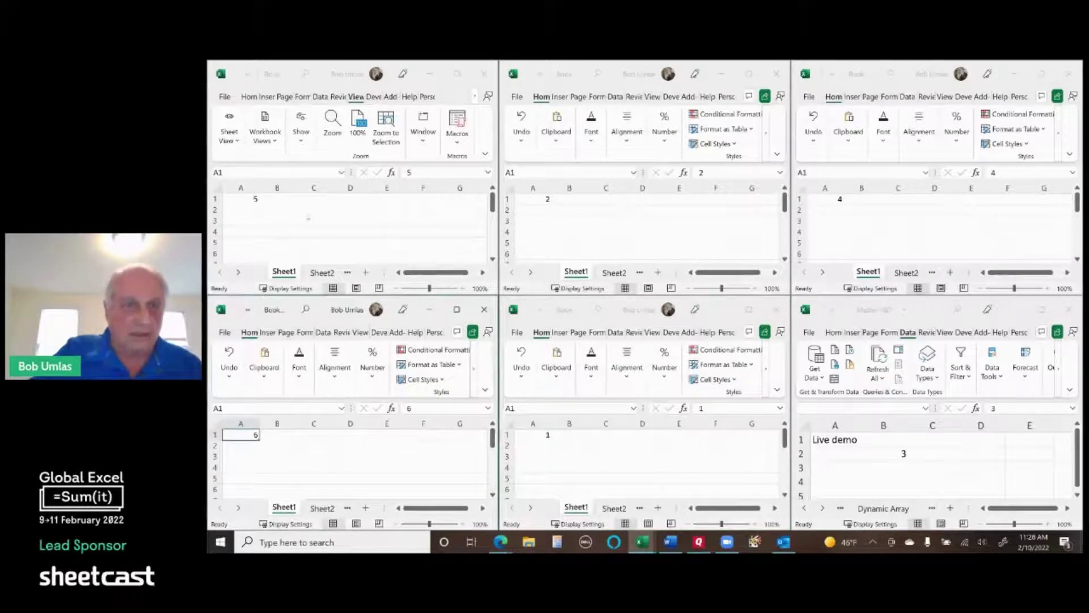
key(ctrl+F6)
key(ctrl+F6)
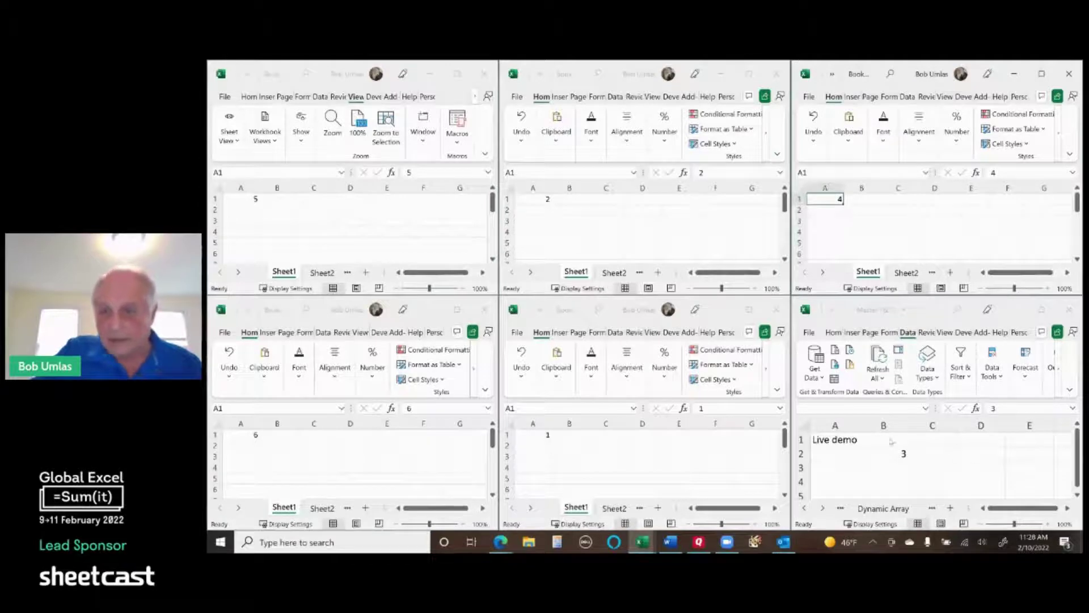
key(ctrl+F6)
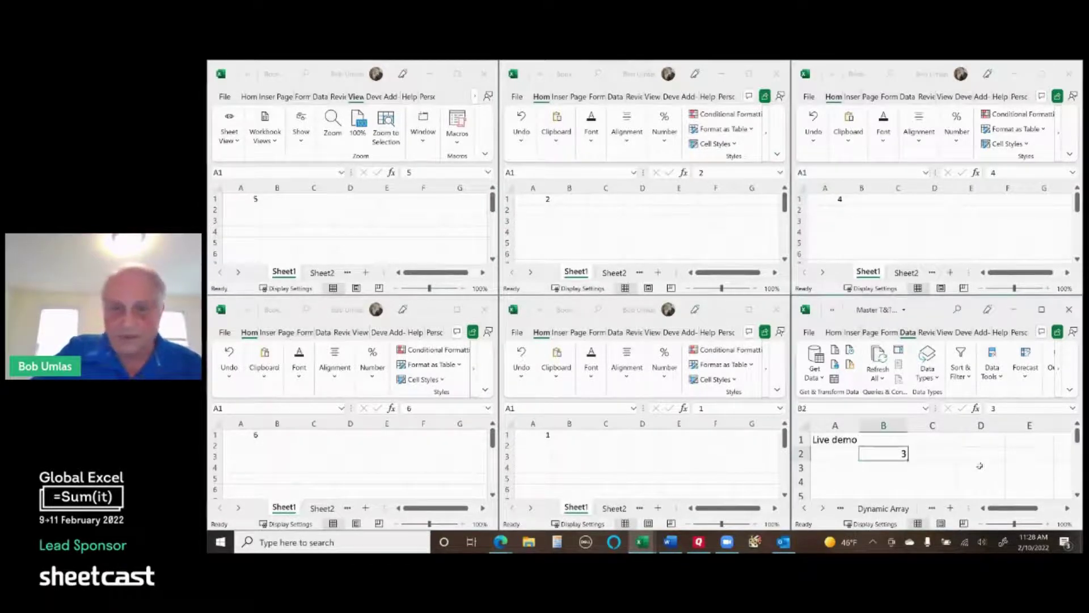
key(ctrl+F6)
key(ctrl+F6)
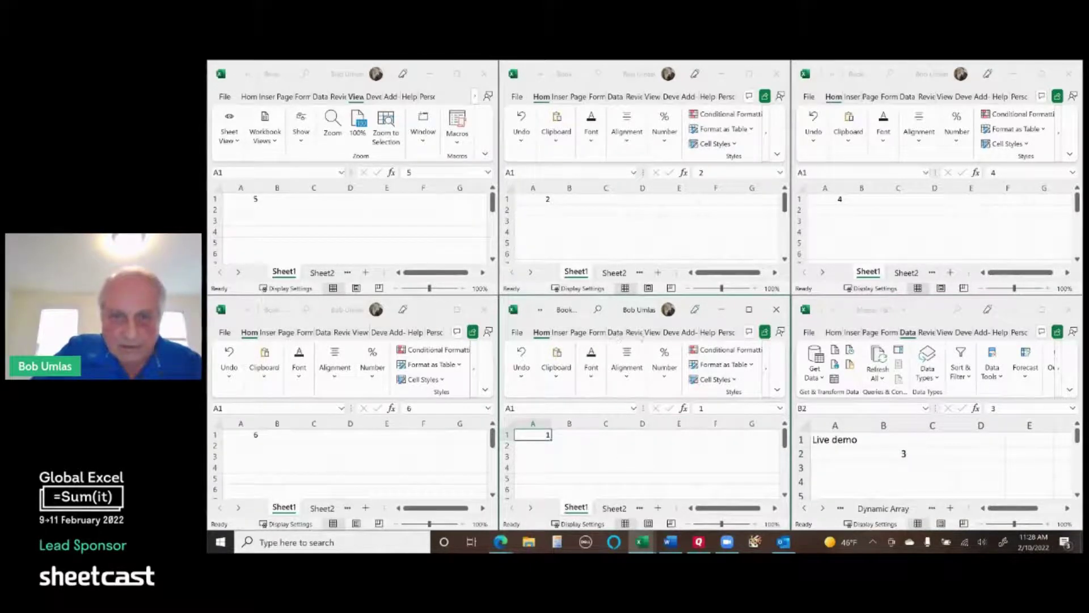
Re-tile all workbook windows in the new order with View > Arrange All.
click(658, 333)
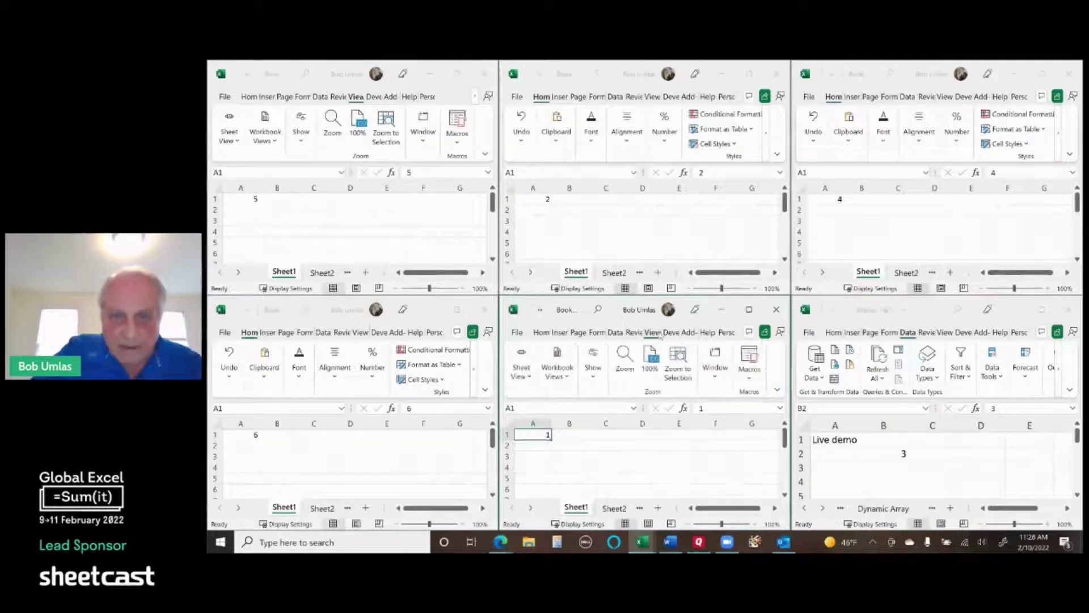
click(716, 379)
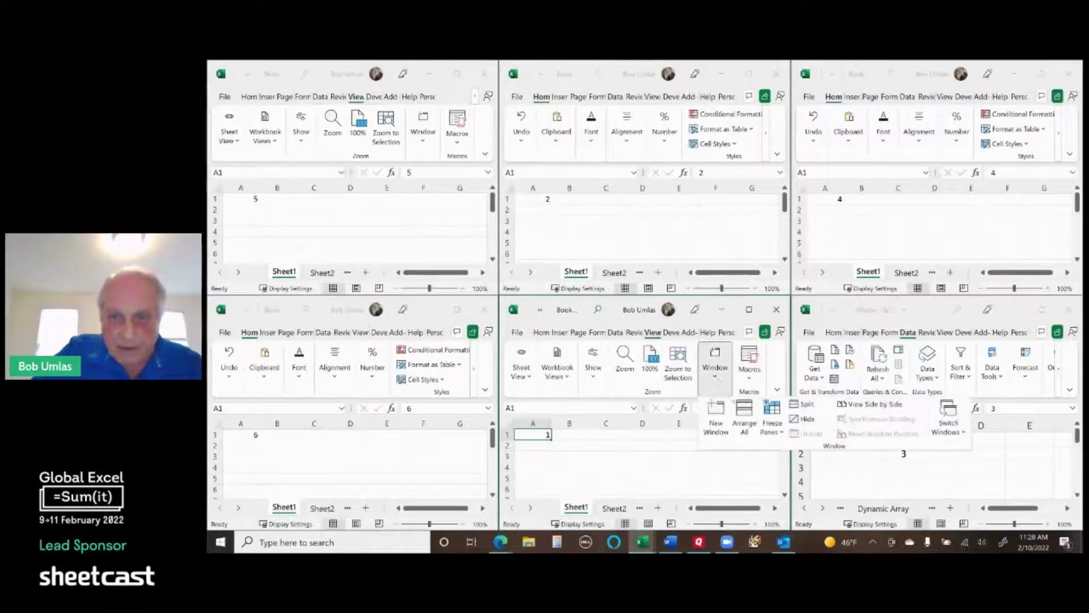
click(745, 423)
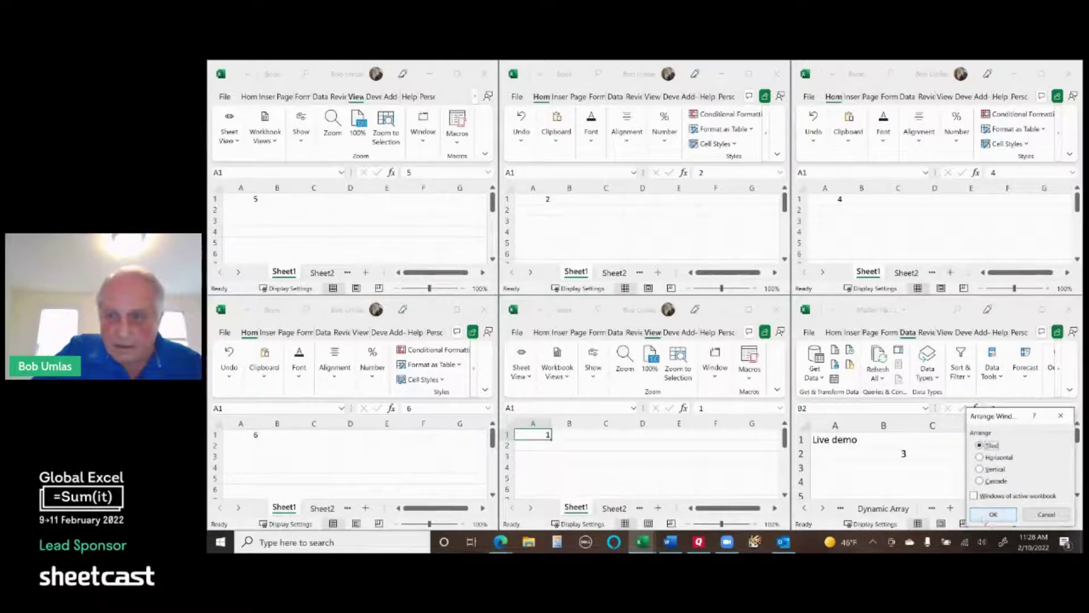
click(994, 514)
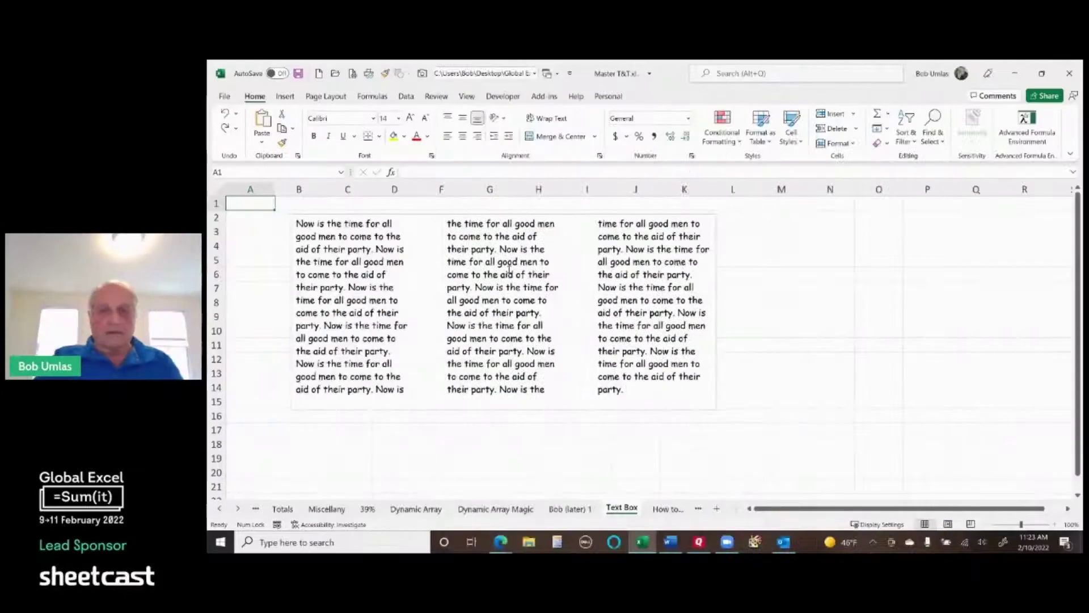
Change the text box from three to four columns, then deselect it.
click(509, 270)
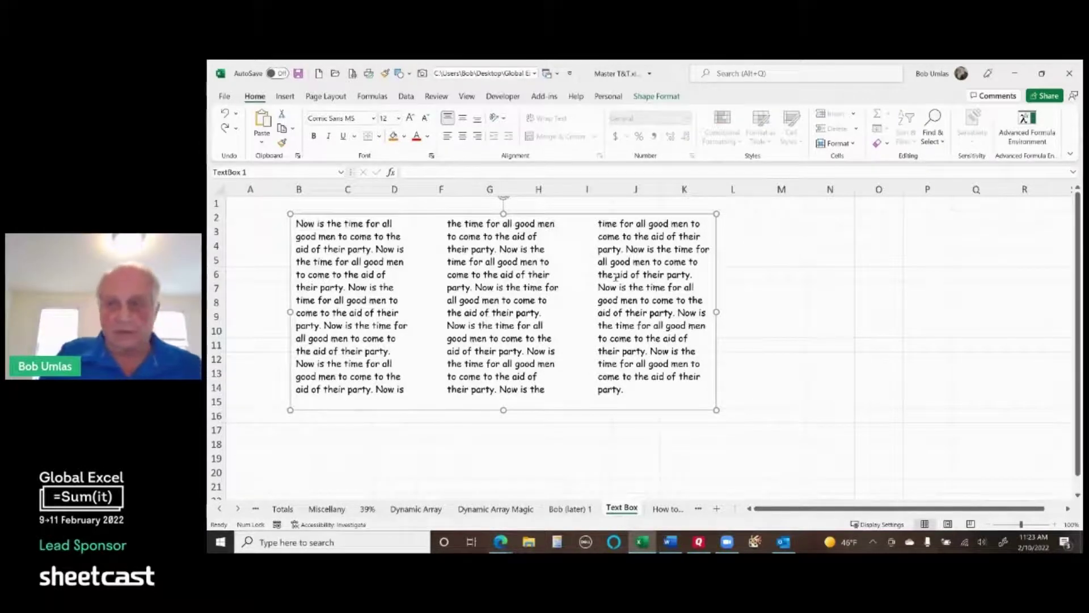
key(ctrl+1)
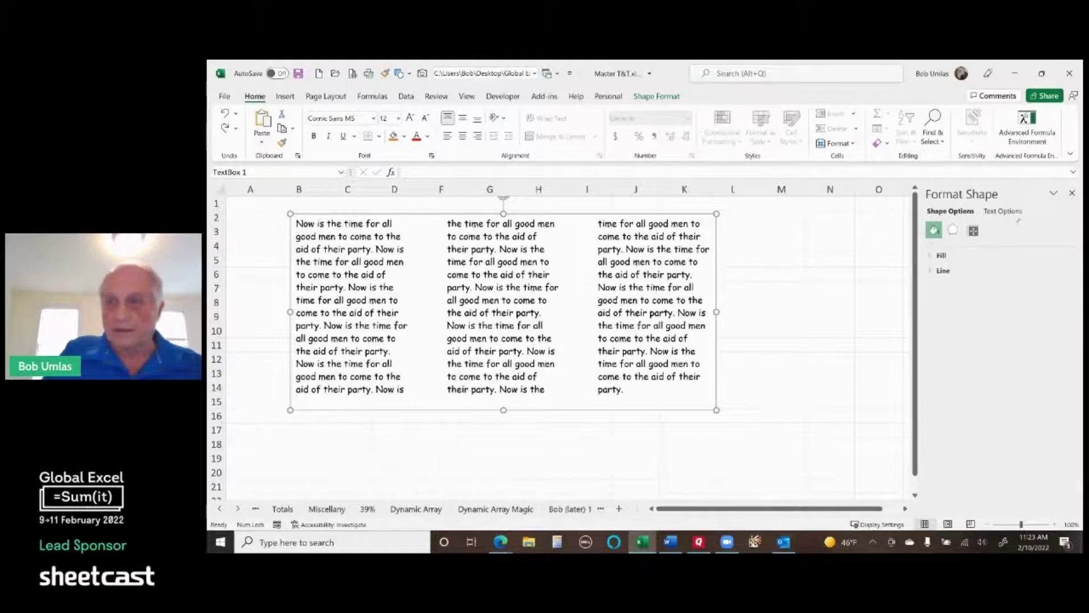
click(1004, 211)
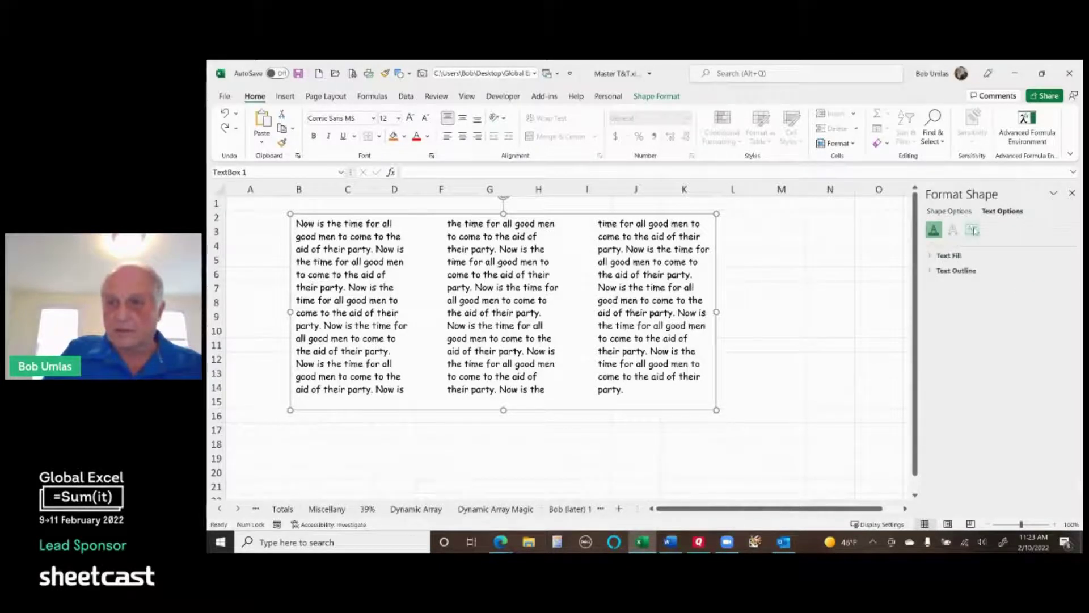
click(971, 230)
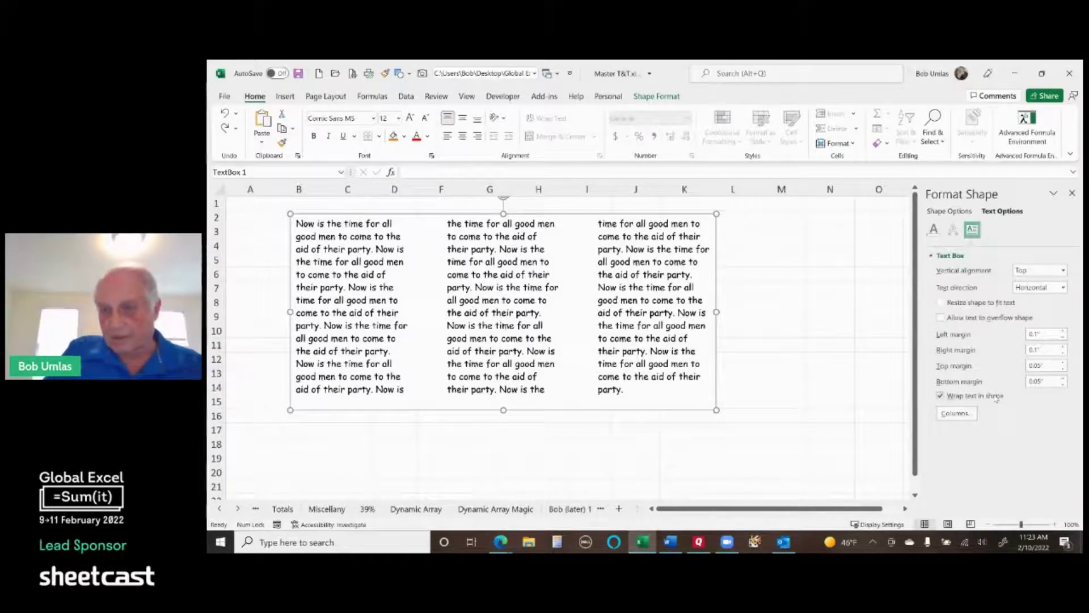
click(957, 415)
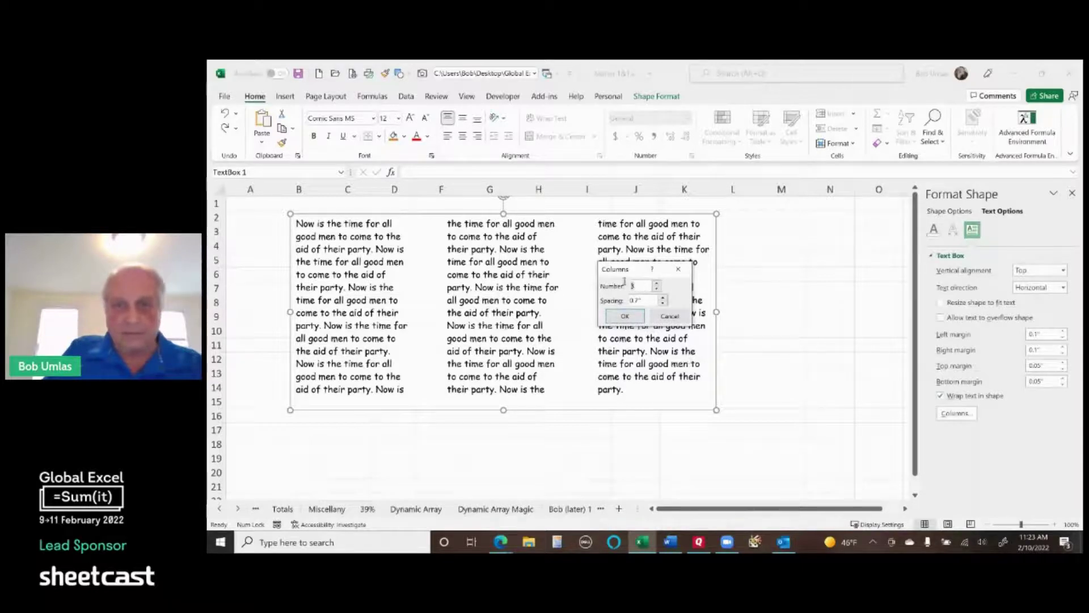
text(4)
click(627, 316)
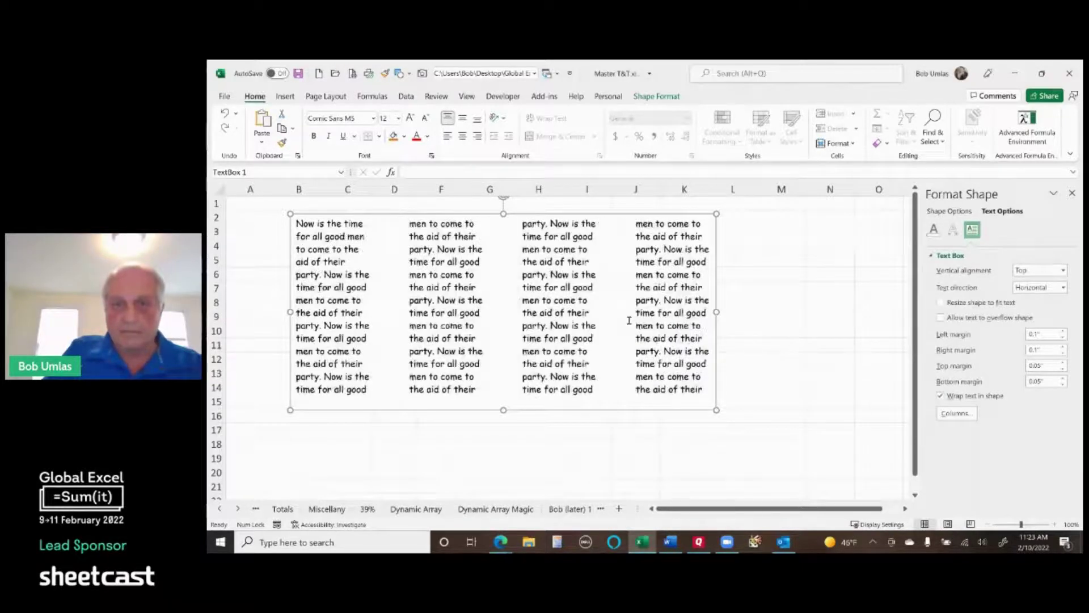
click(957, 414)
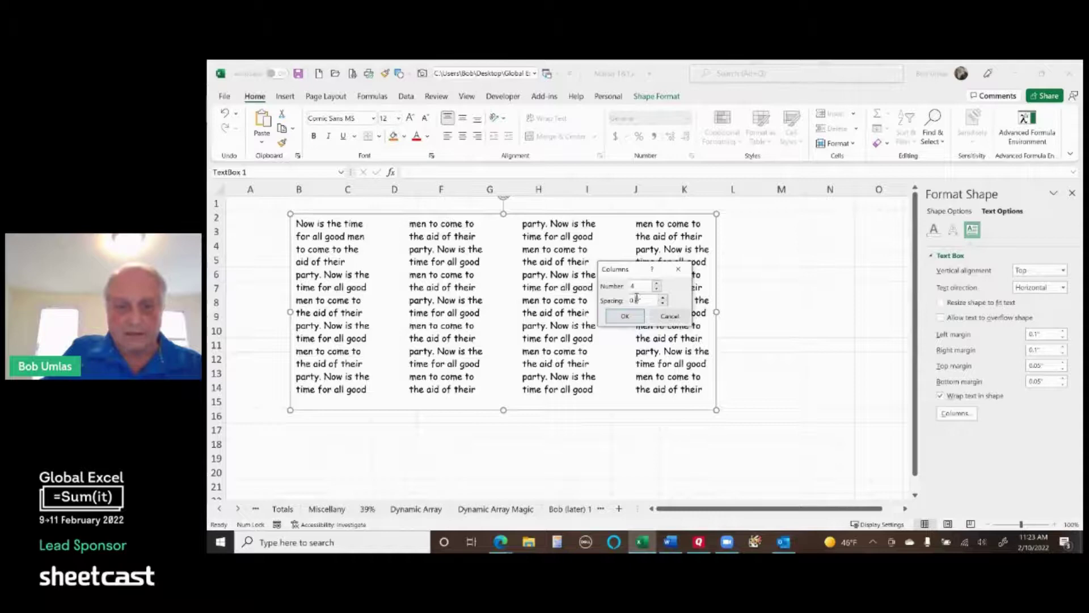
click(637, 319)
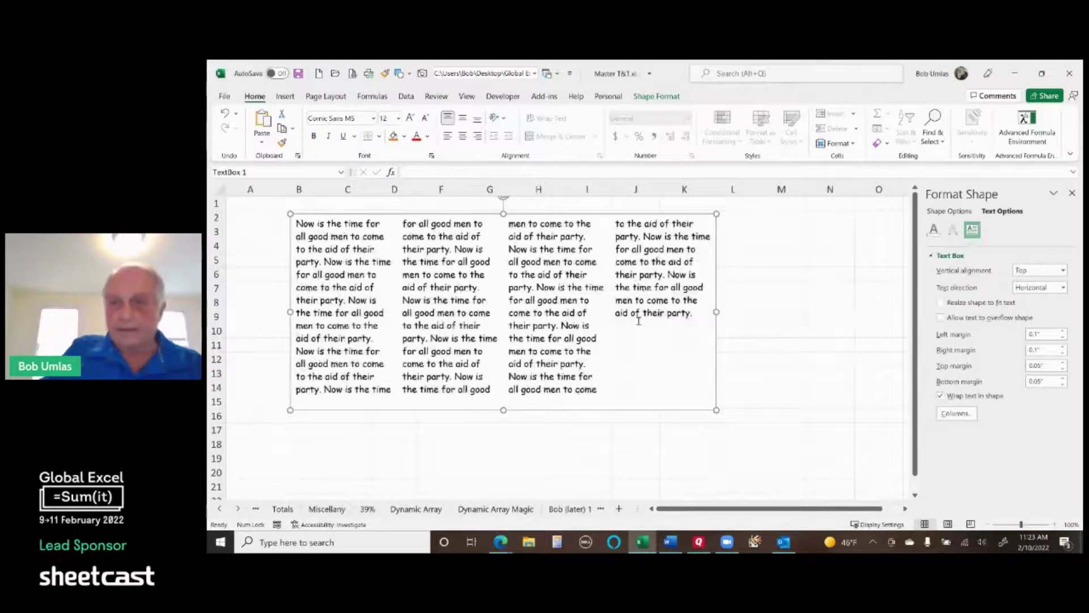
click(822, 375)
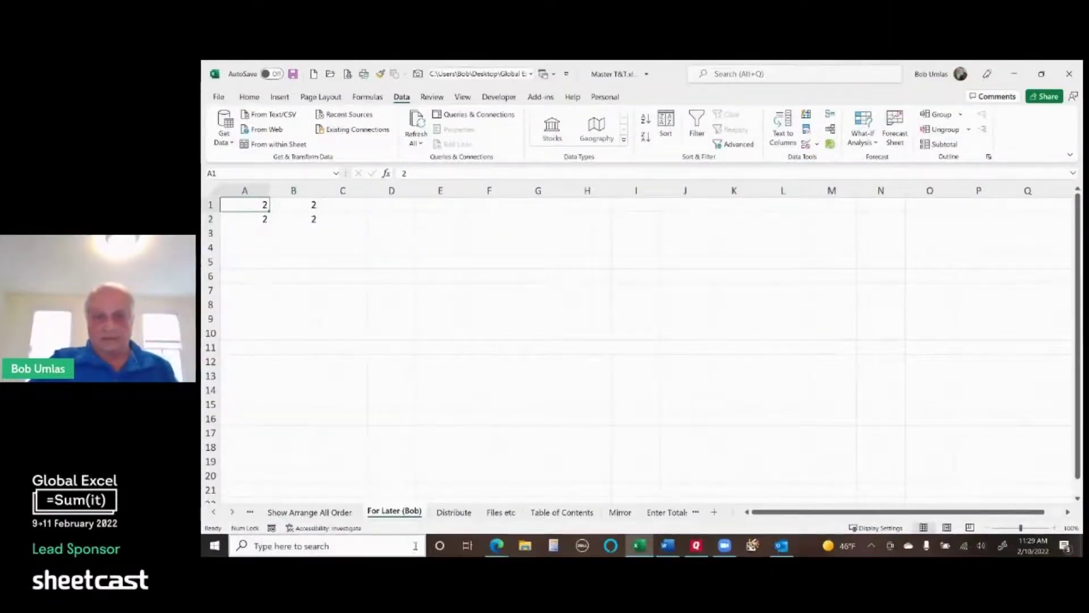
On the Distribute sheet, select the empty cells between 100 in C1 and 250.
click(465, 515)
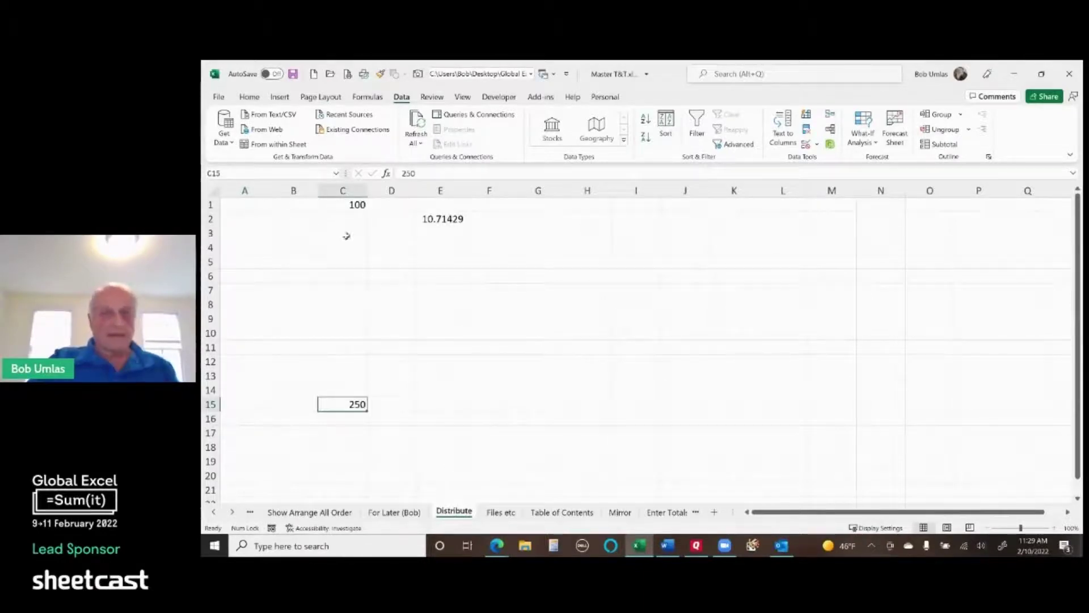
click(343, 204)
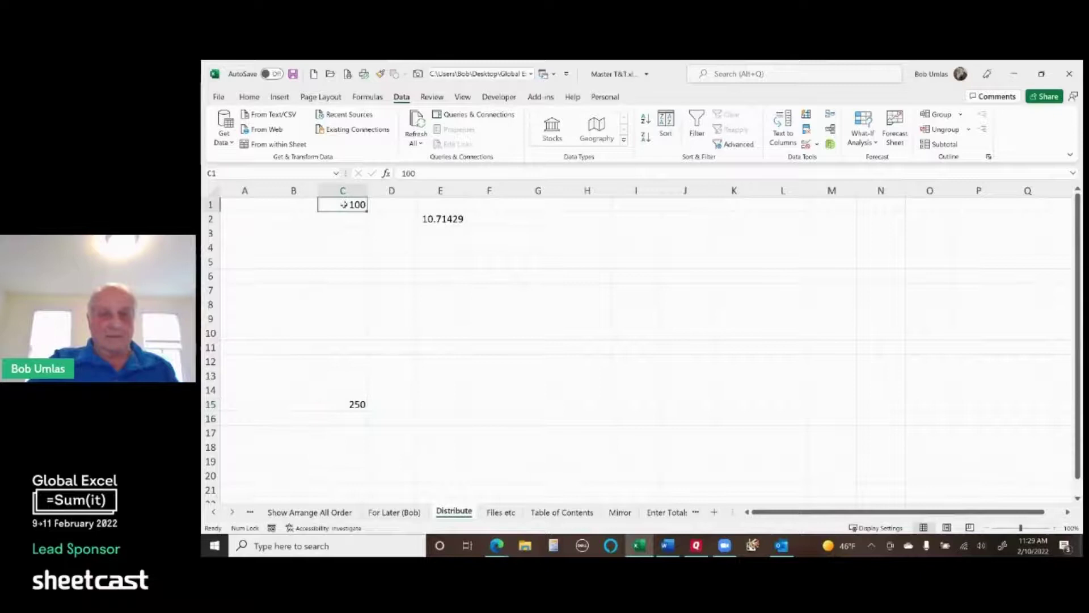
drag(344, 205, 355, 404)
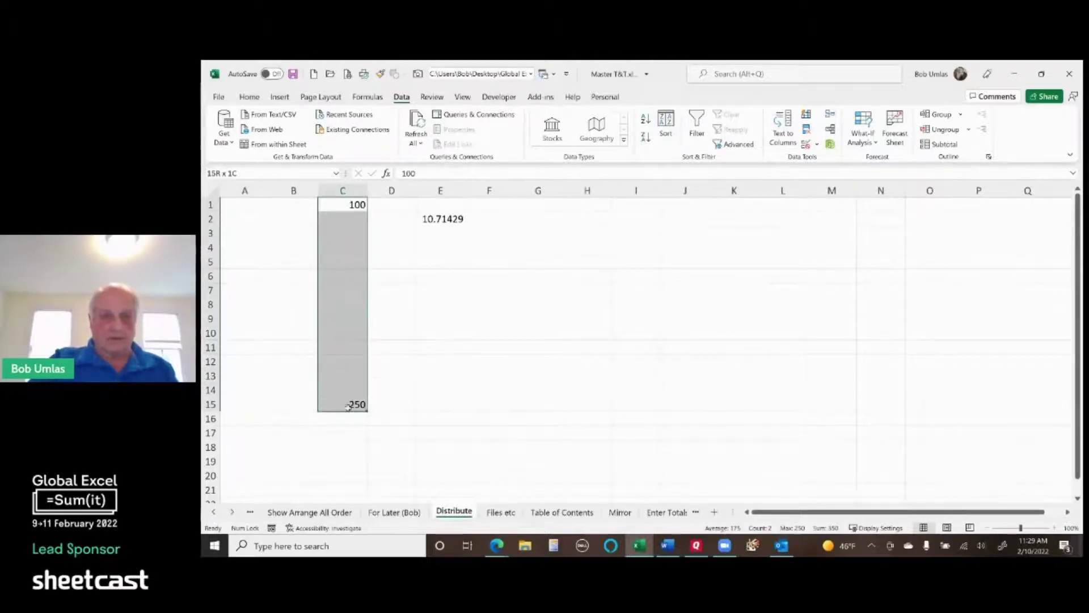
drag(360, 221, 351, 394)
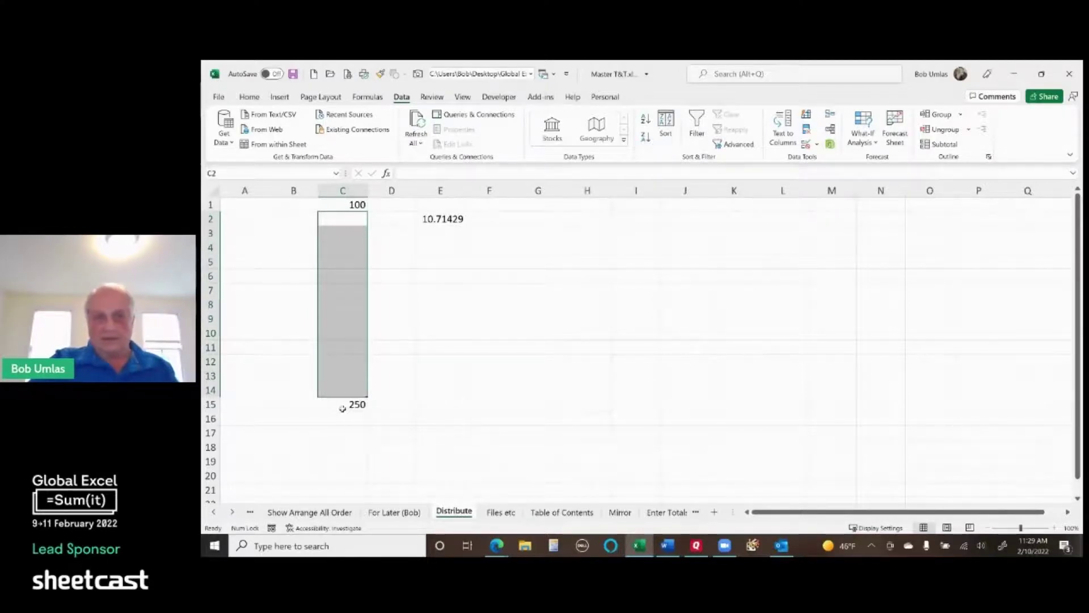
Move 250 down to C16 and check the step of 10 in E2.
click(342, 409)
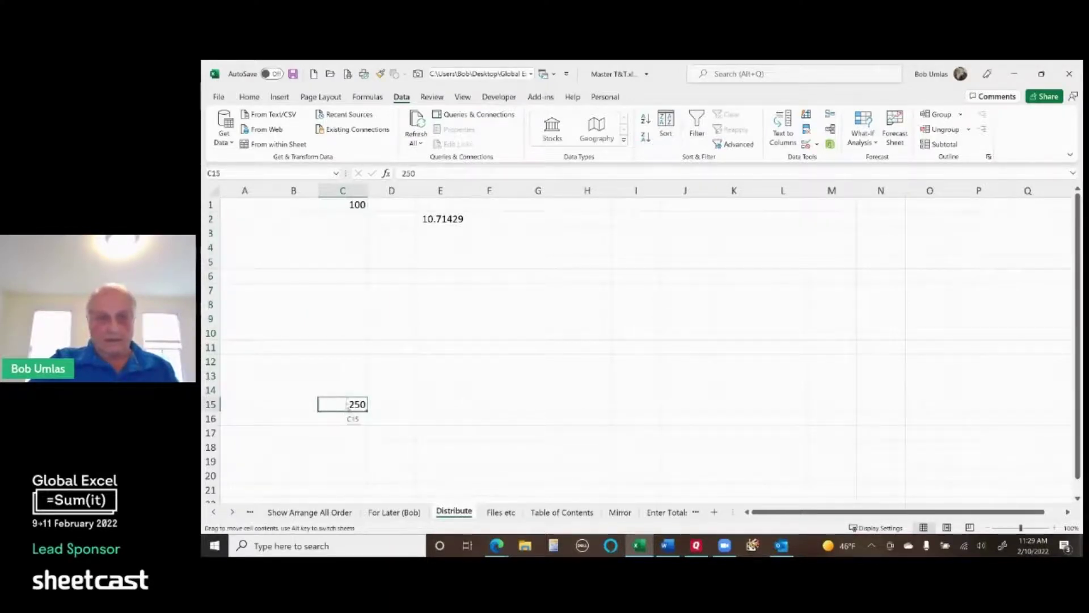
mouse_move(347, 404)
mouse_down()
mouse_move(349, 396)
mouse_move(349, 416)
mouse_up()
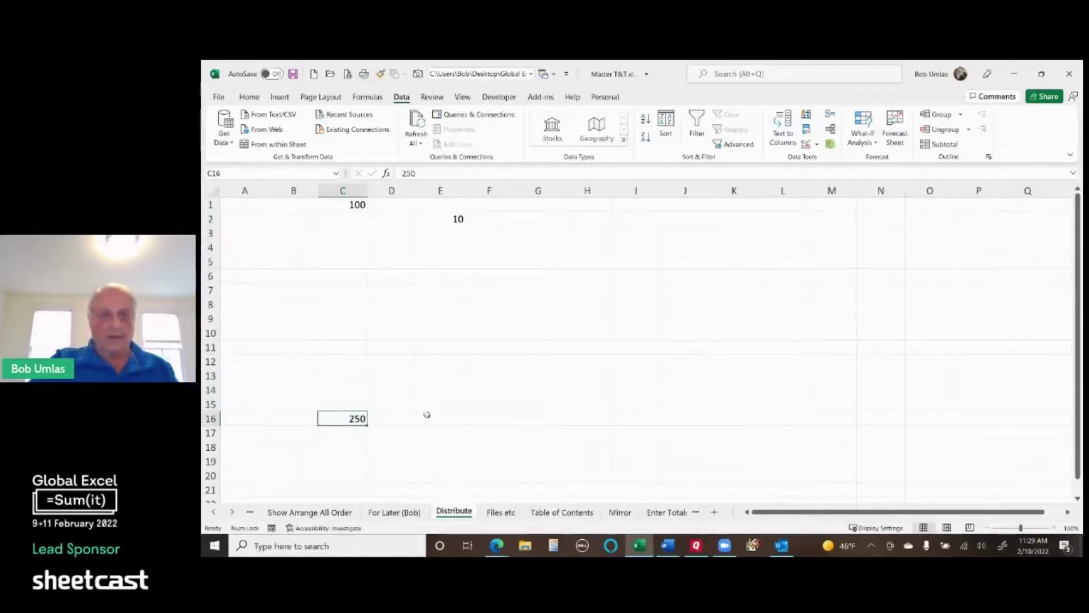
click(453, 218)
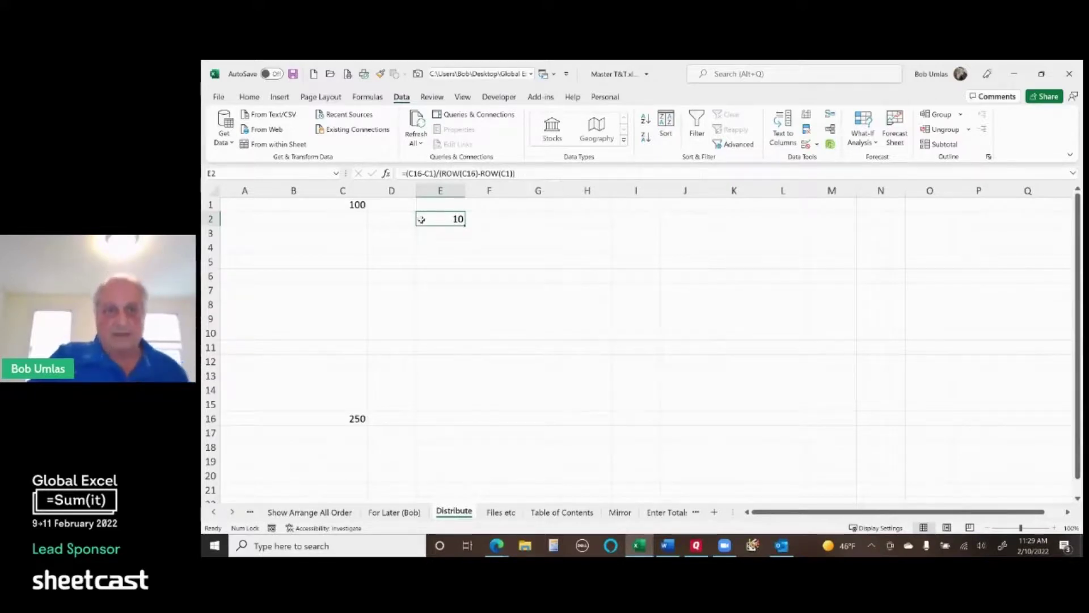
Move the end value to C18 as 307, check E2's step 12.17647, and select C2:C17.
click(356, 421)
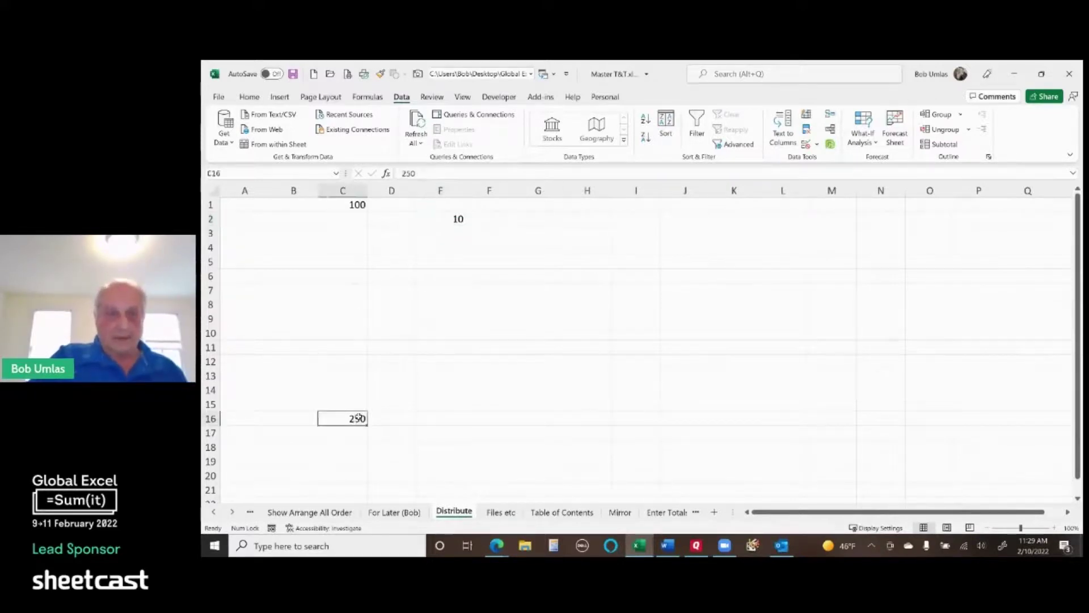
drag(358, 425, 357, 448)
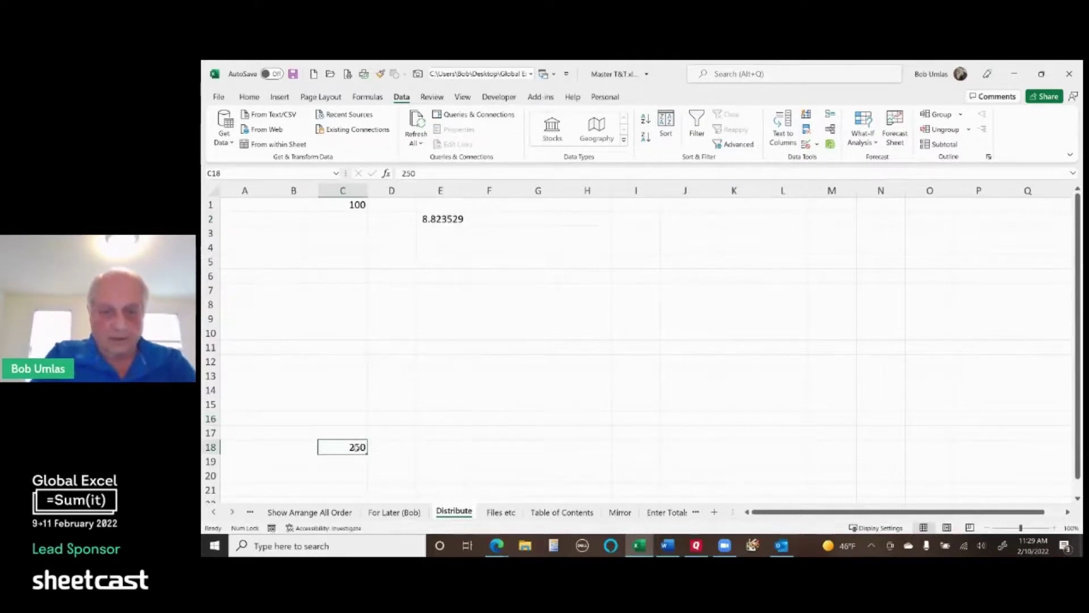
text(307)
key(Return)
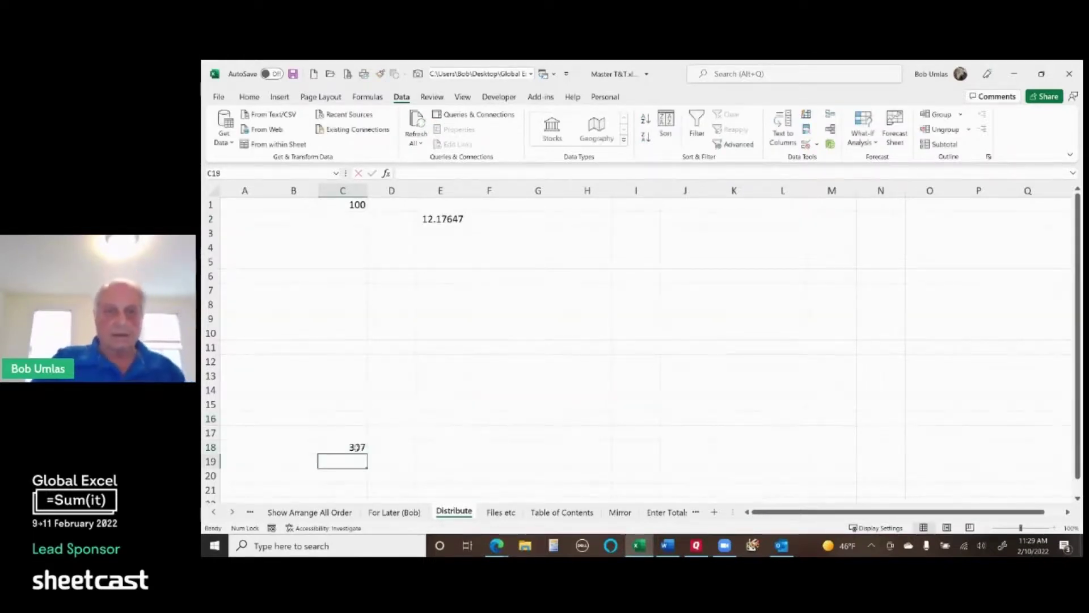
click(437, 219)
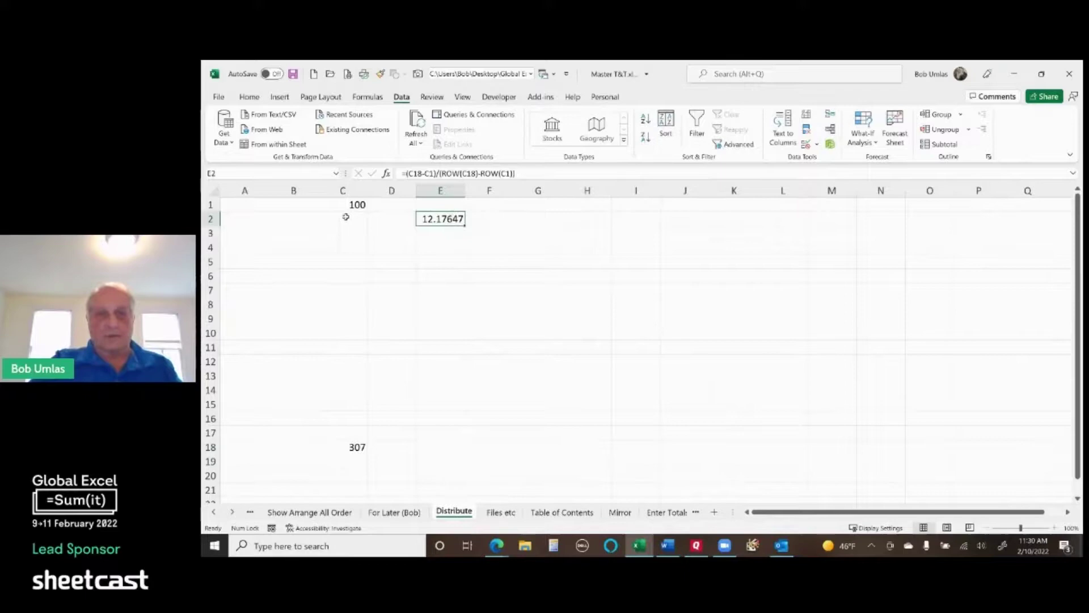
drag(343, 215, 338, 430)
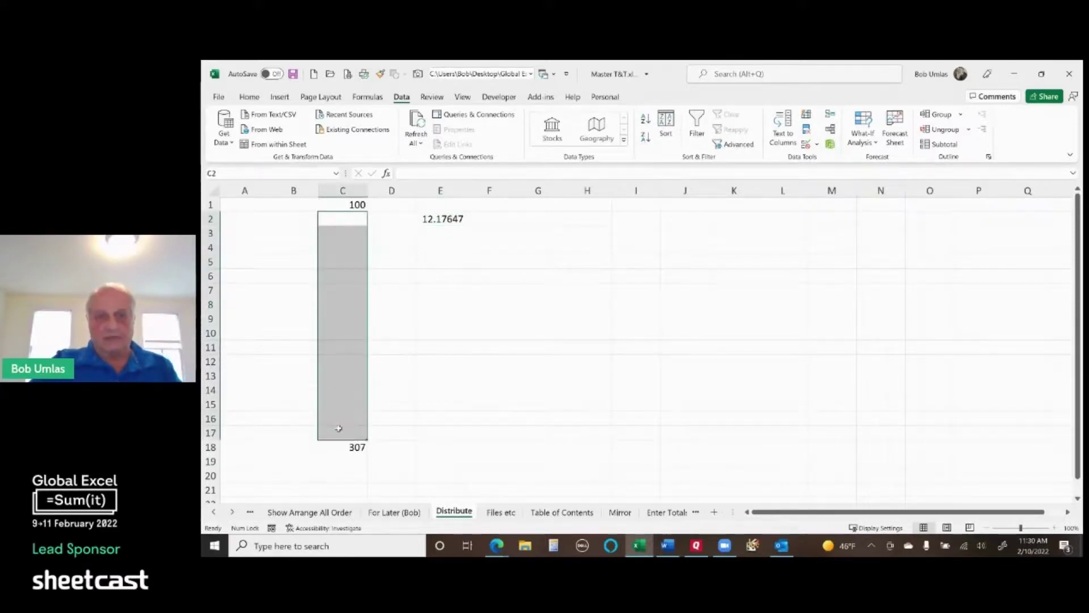
drag(353, 205, 340, 448)
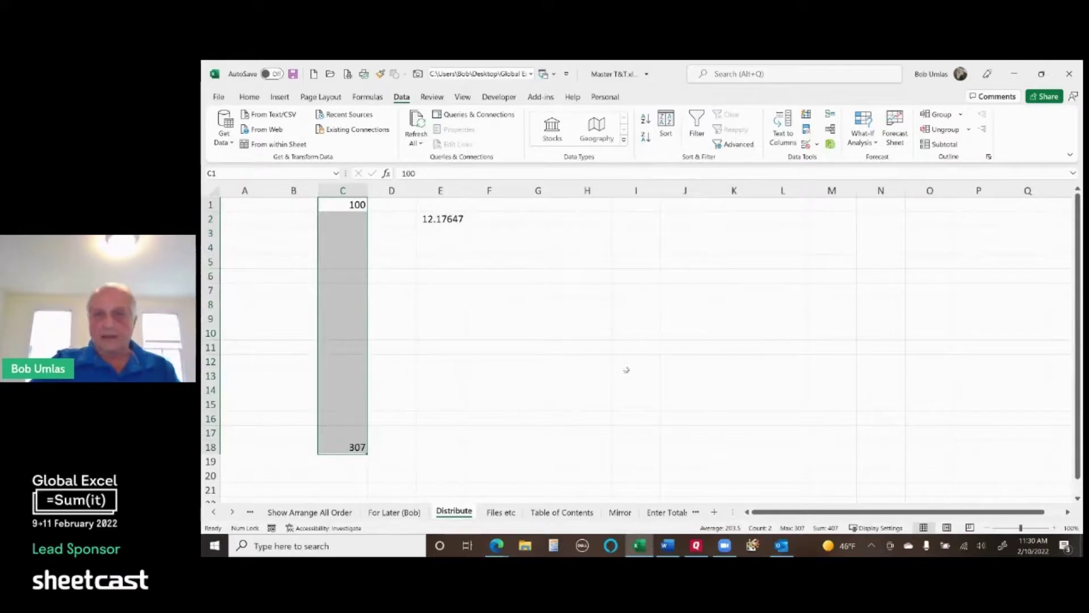
click(249, 97)
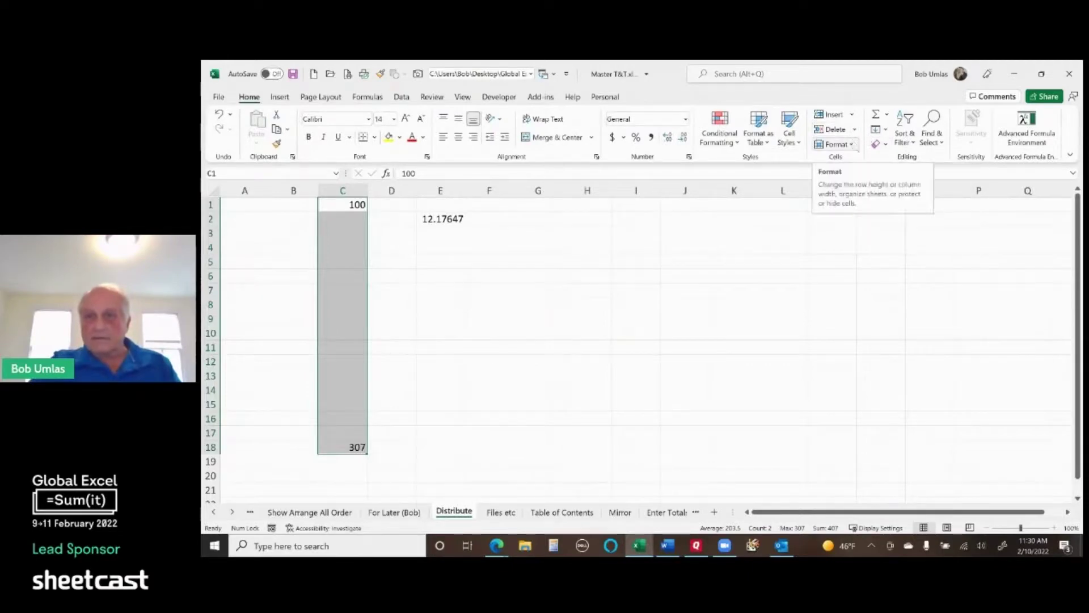
click(853, 115)
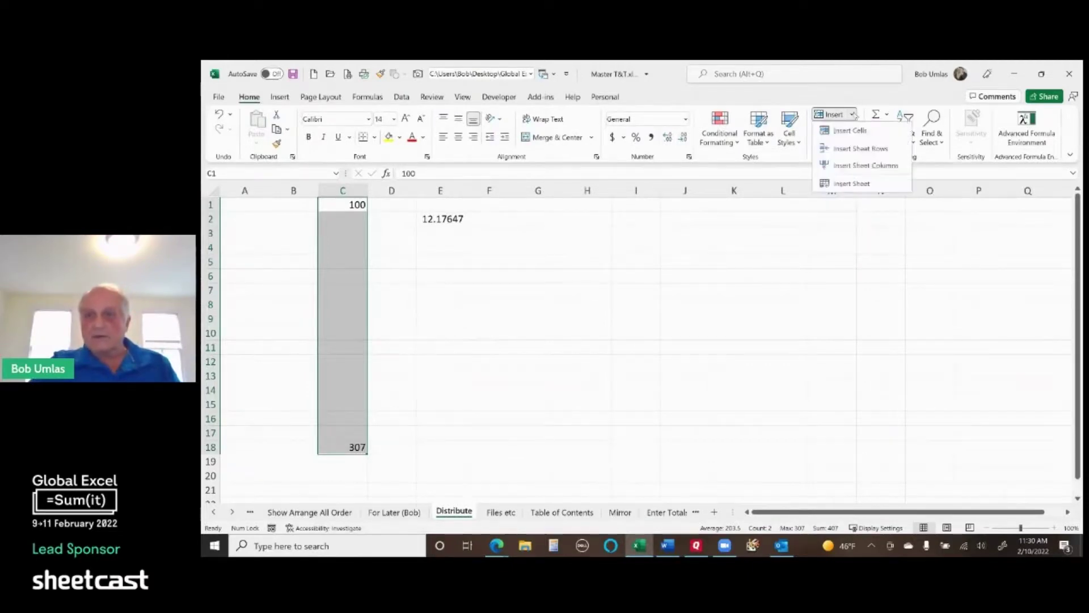
click(852, 115)
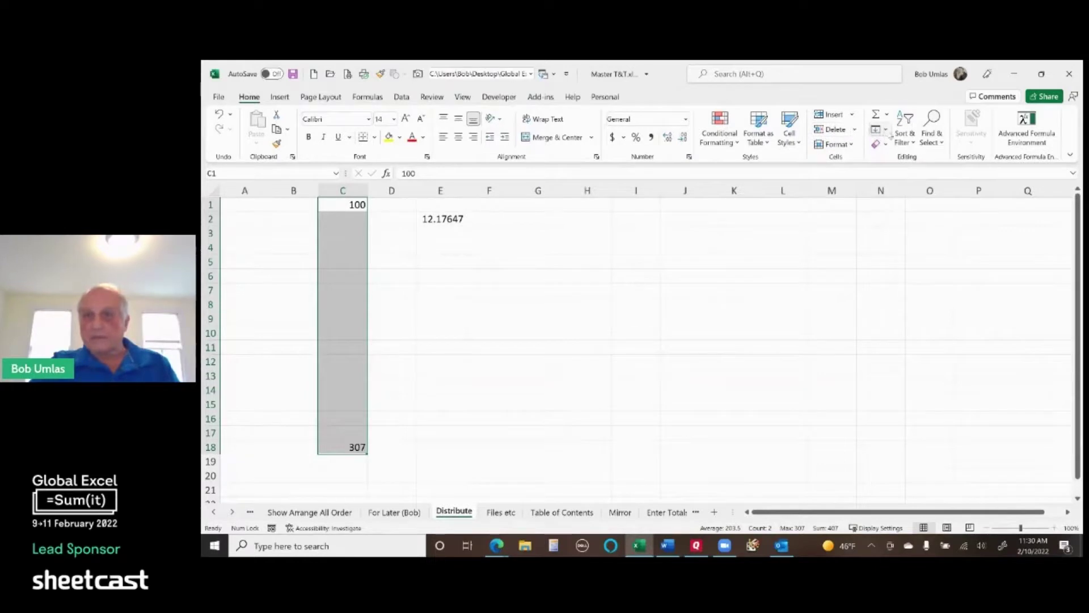
click(885, 130)
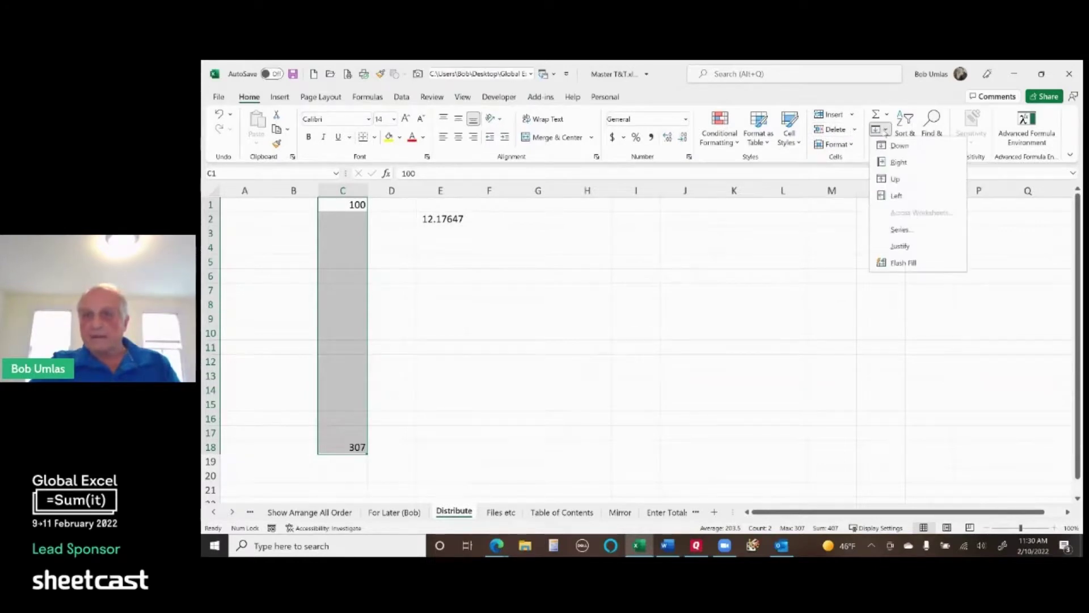
click(900, 230)
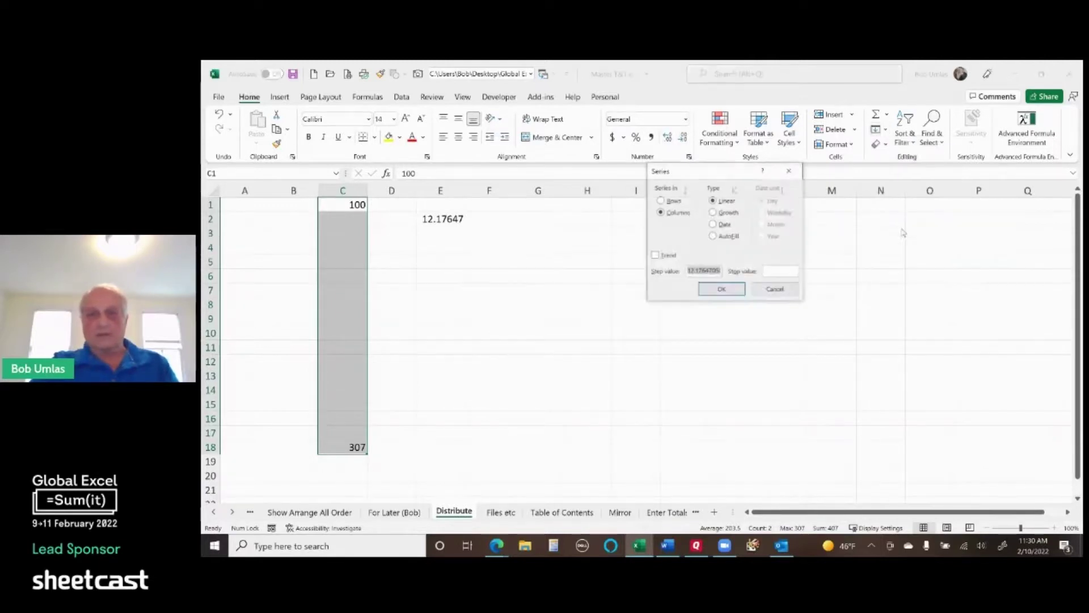
click(708, 271)
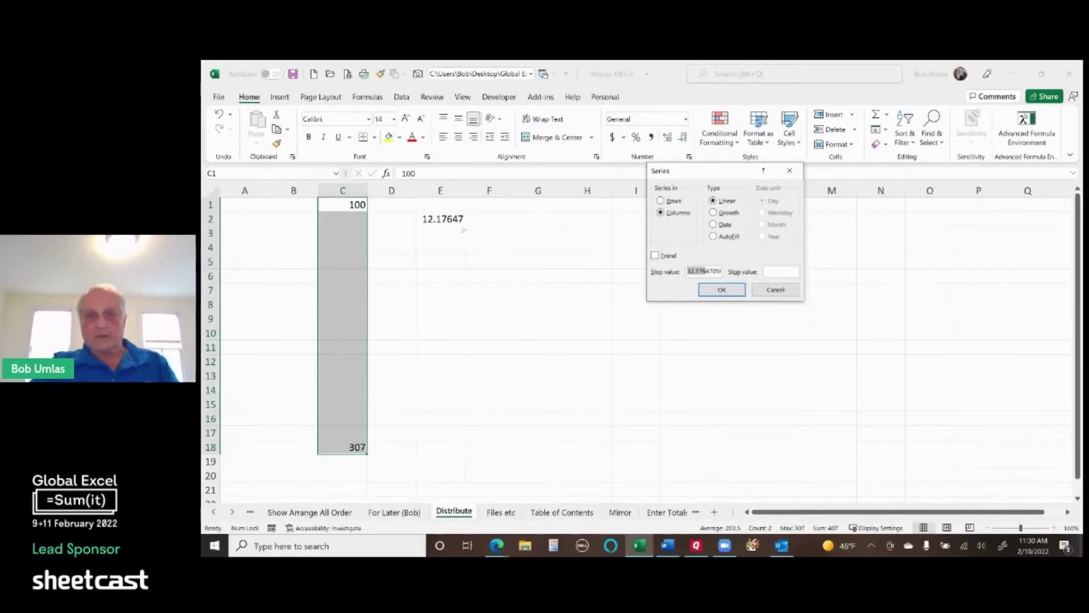
drag(706, 271, 765, 290)
Cancel the series fill, move 307 up to C10, and select C1:C10.
click(786, 291)
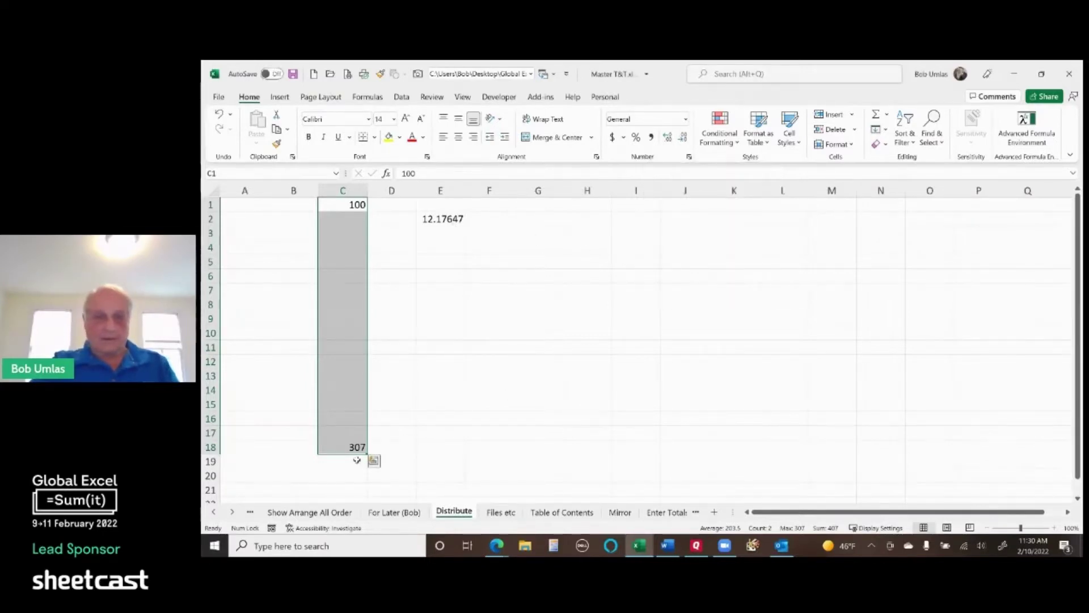
click(348, 444)
drag(349, 444, 353, 335)
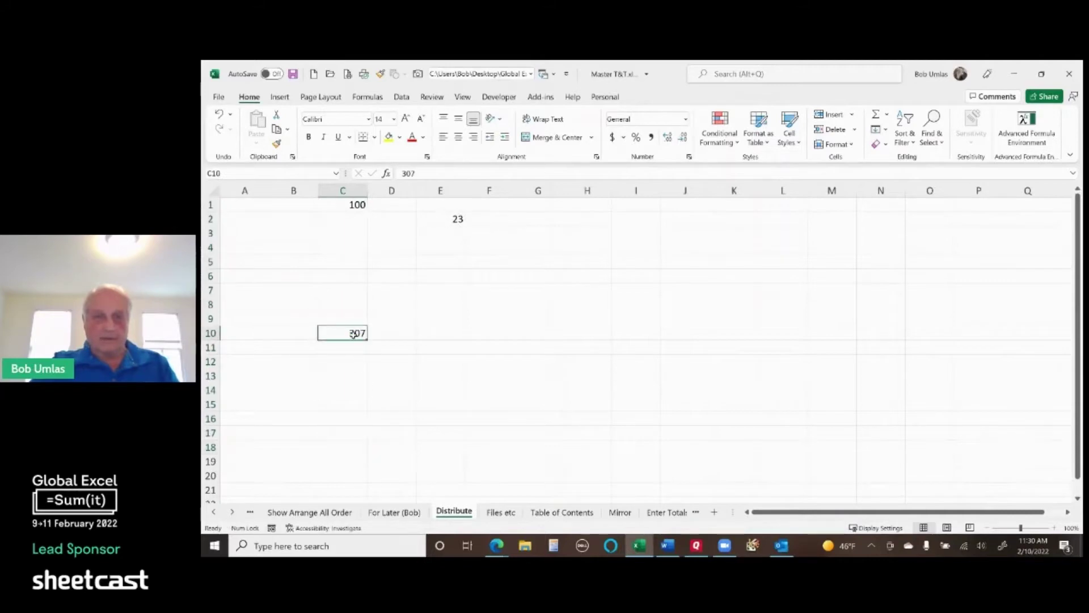
drag(346, 205, 351, 332)
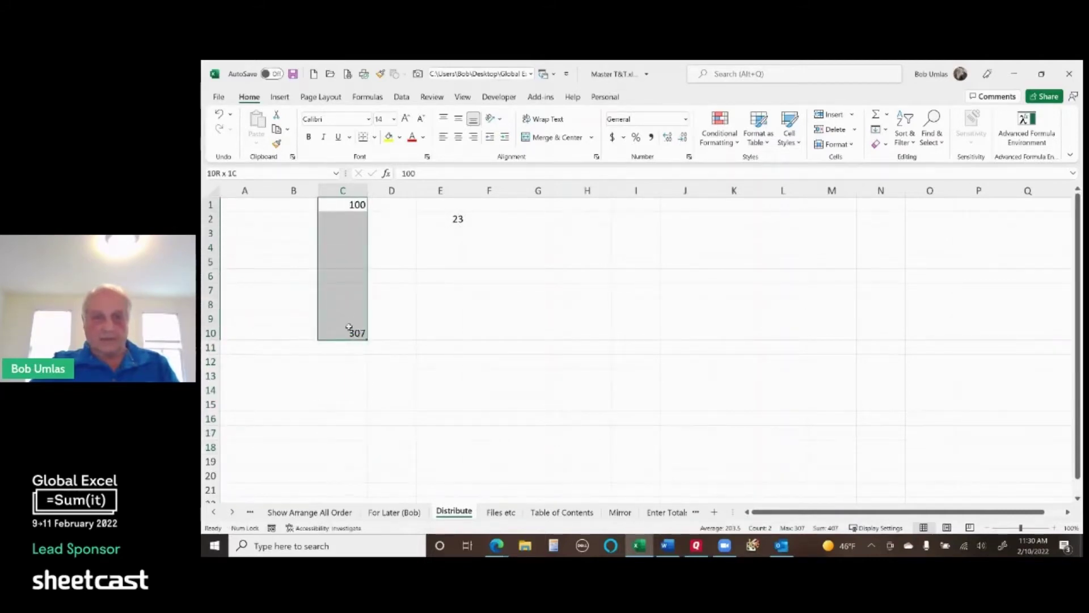
Fill C1:C10 as a series with step 23, from 100 up to 307.
click(885, 130)
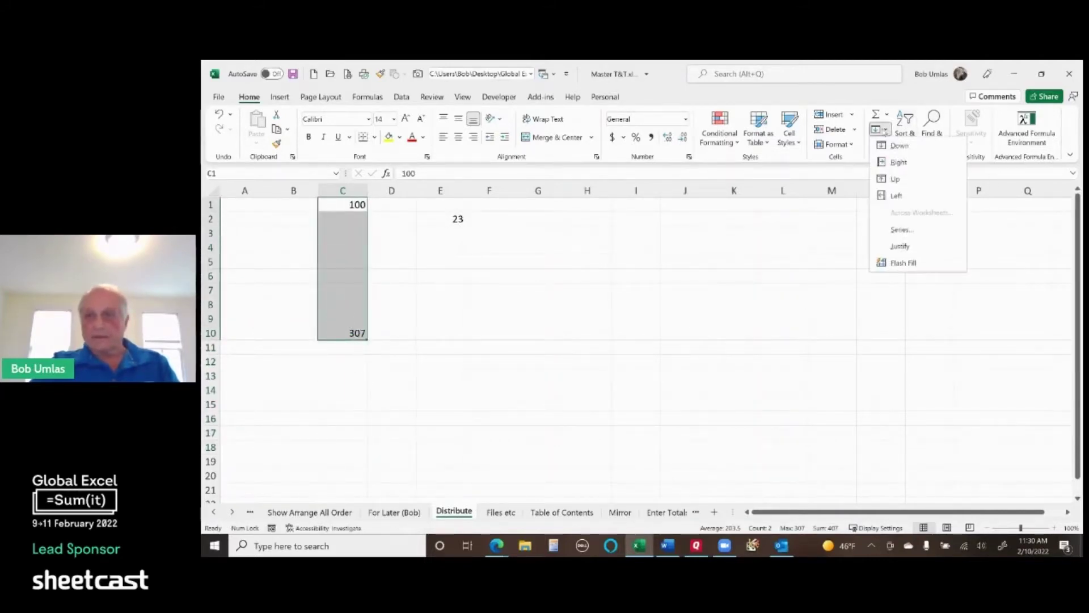
click(902, 230)
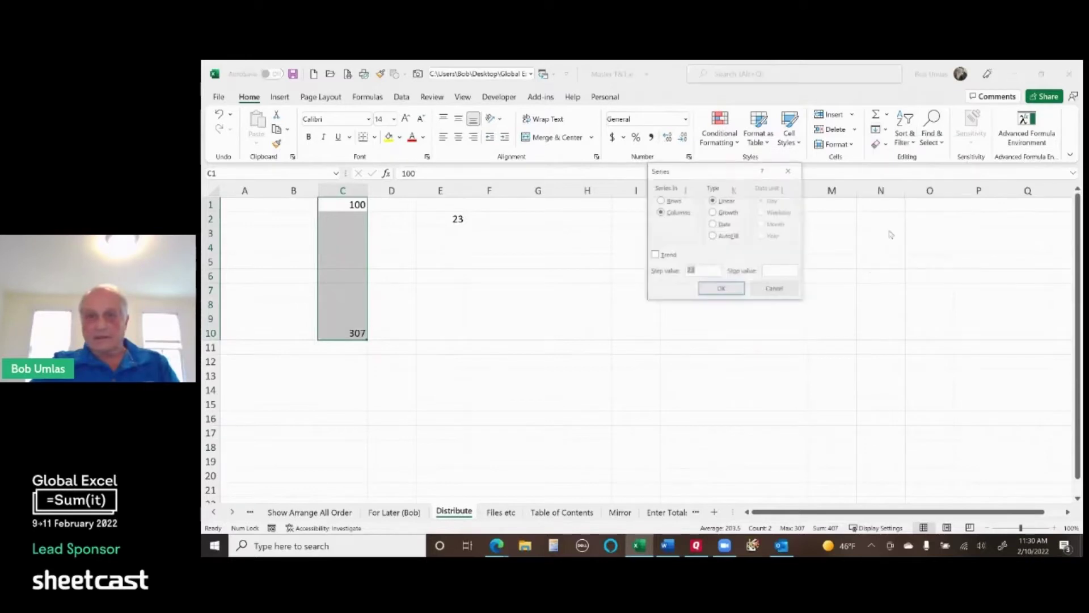
click(714, 271)
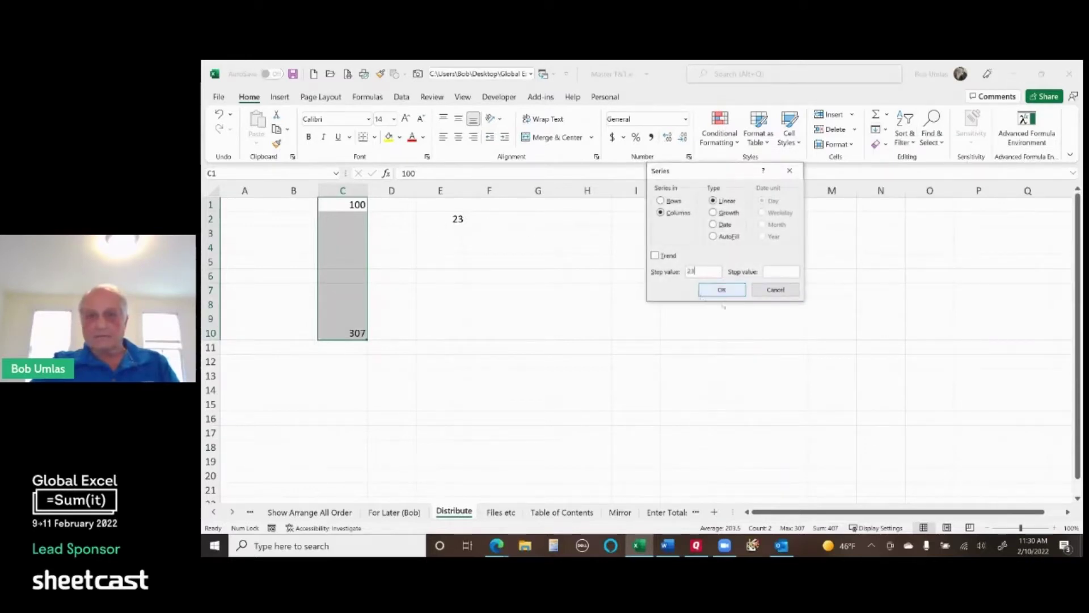
click(725, 290)
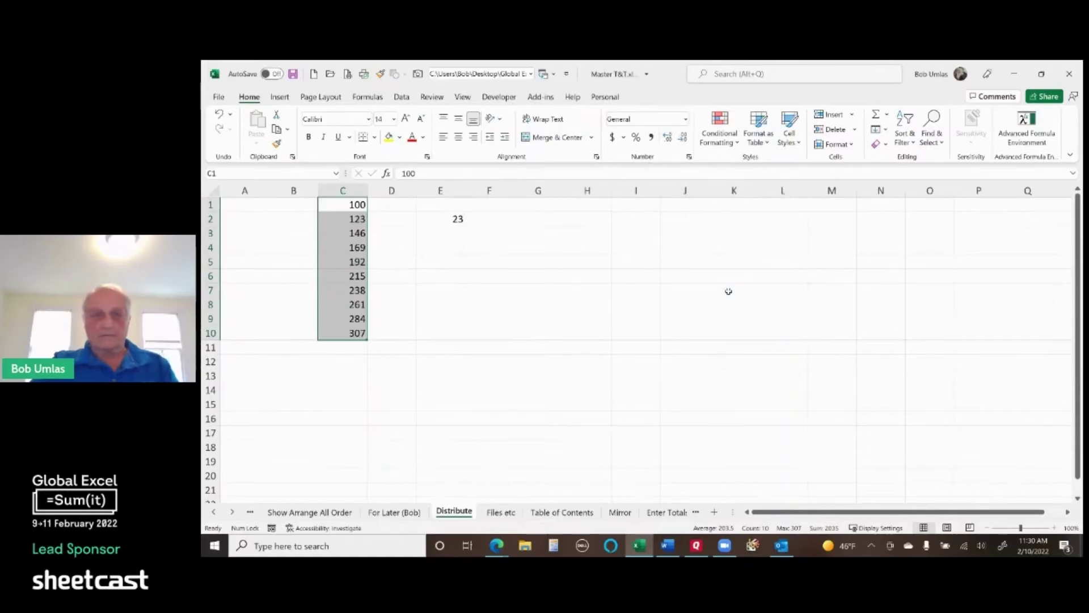